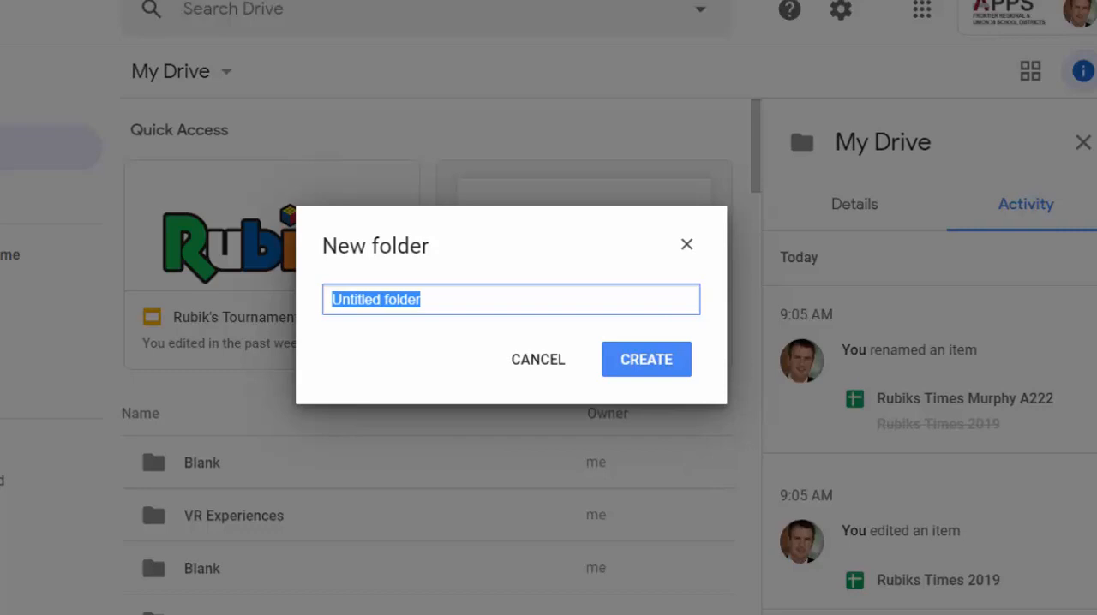
# Step: Name the new folder "Multimedia Google Sites" and create it in My Drive
pyautogui.write('Multimedia goole Sites')
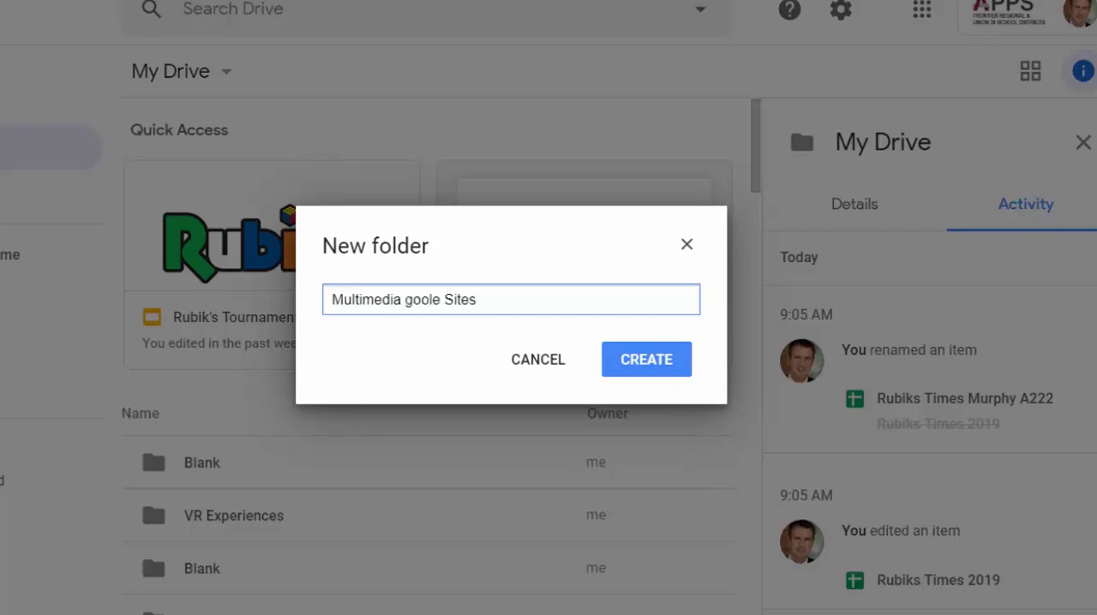
pyautogui.rightClick(419, 309)
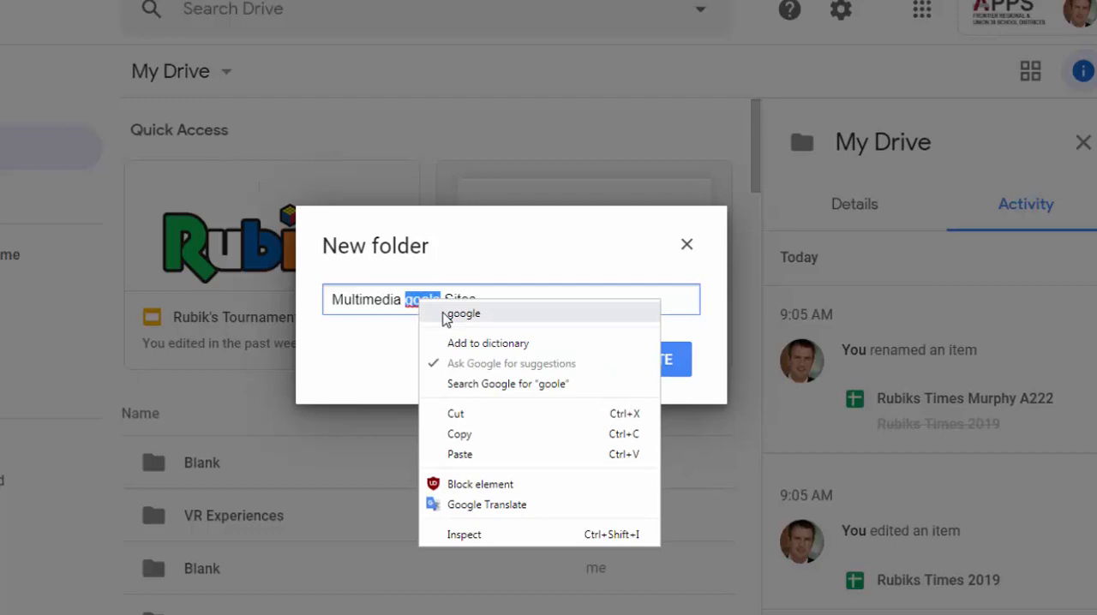
pyautogui.click(432, 313)
pyautogui.click(415, 294)
pyautogui.press('BackSpace')
pyautogui.write('Goog')
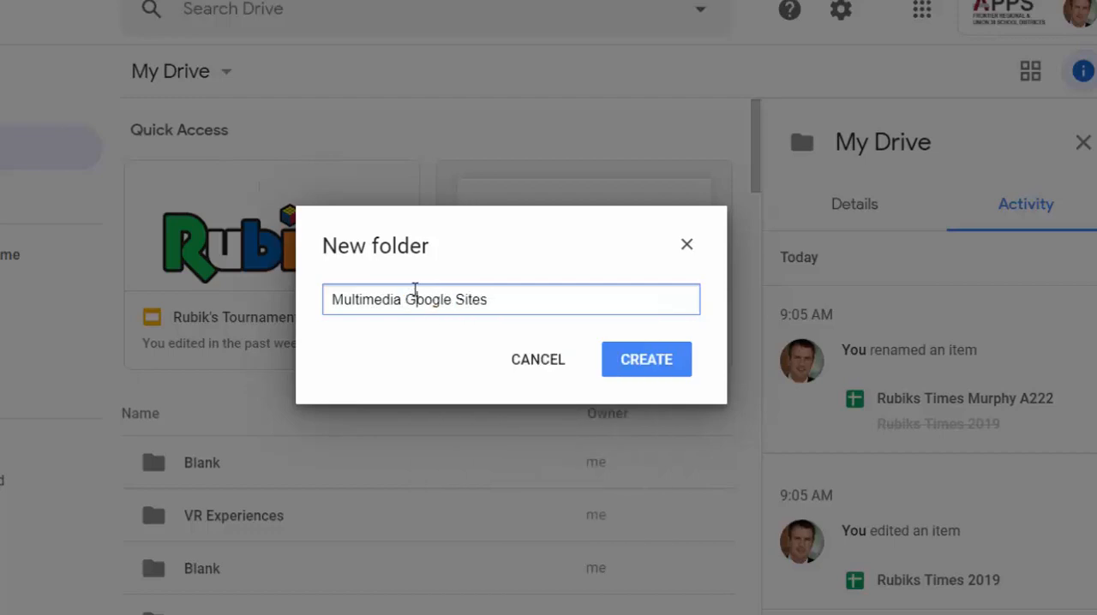
pyautogui.click(632, 377)
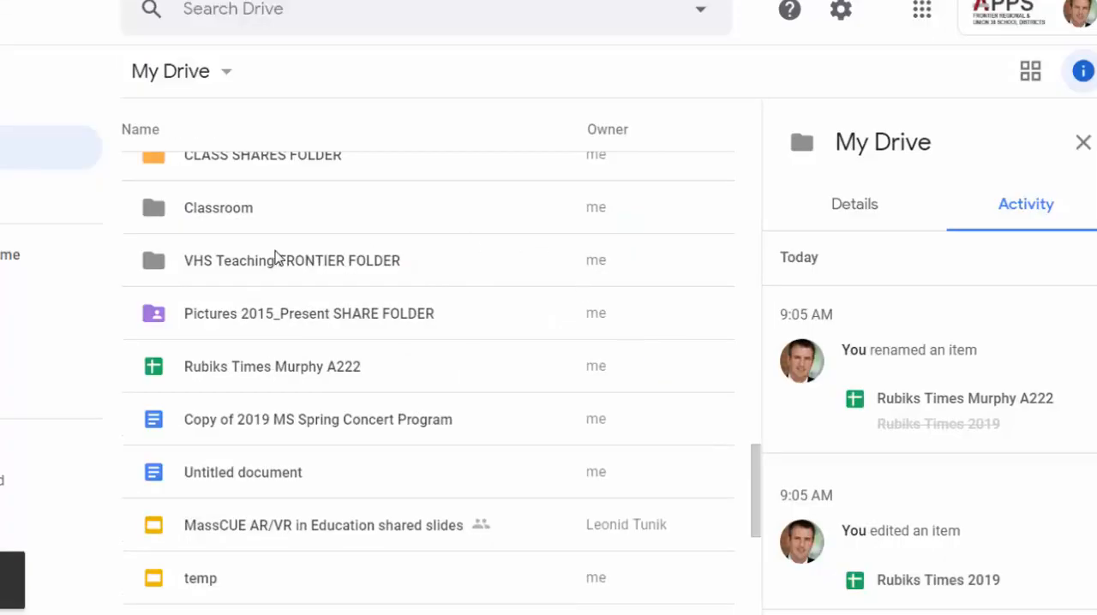
# Step: Look through the folders and files in My Drive, expand its folder tree, and return to the Multimedia Google Sites folder
pyautogui.scroll(5, 274, 257)
pyautogui.scroll(5, 274, 257)
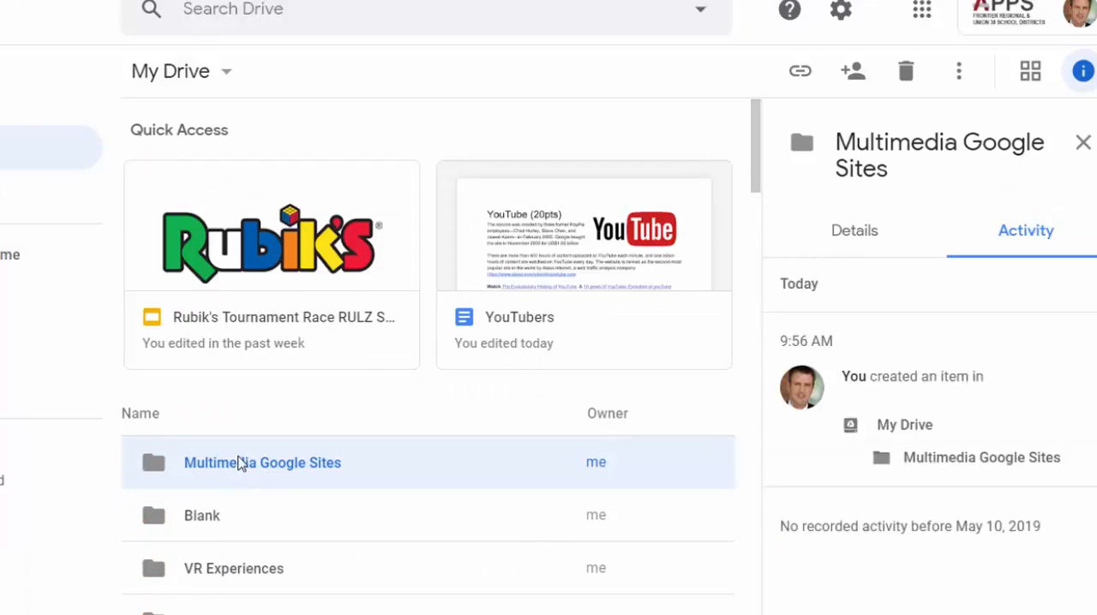
pyautogui.scroll(-8, 291, 444)
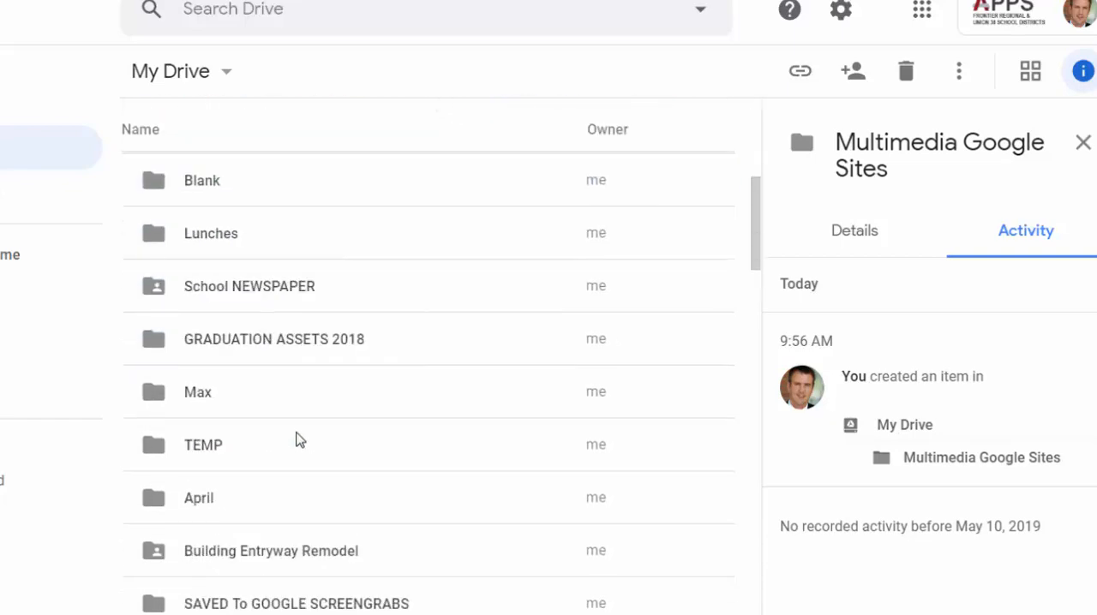
pyautogui.scroll(6, 302, 438)
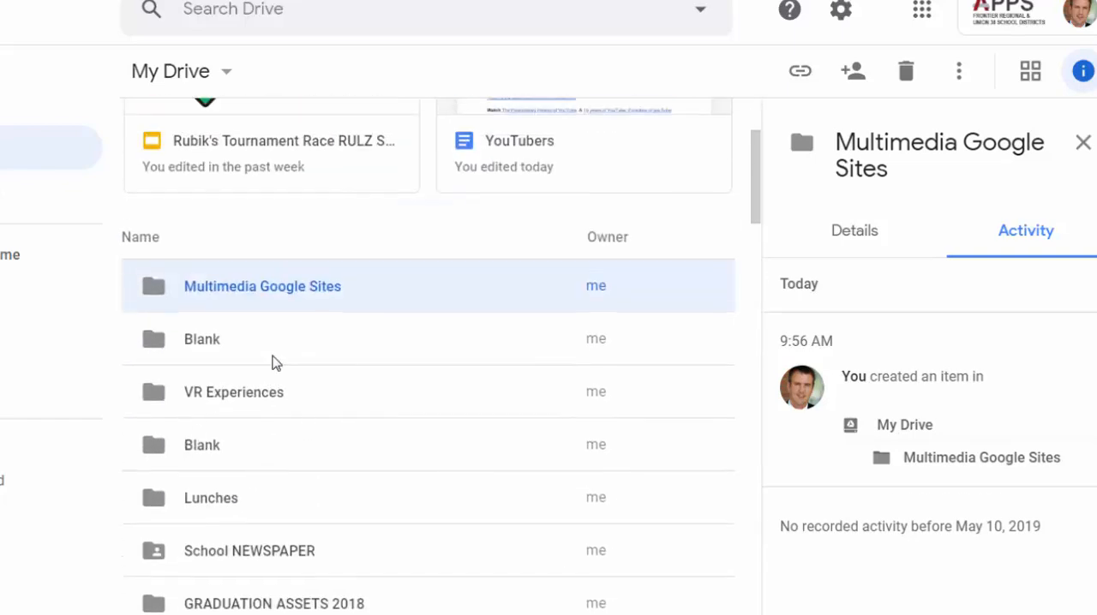
pyautogui.scroll(-5, 246, 398)
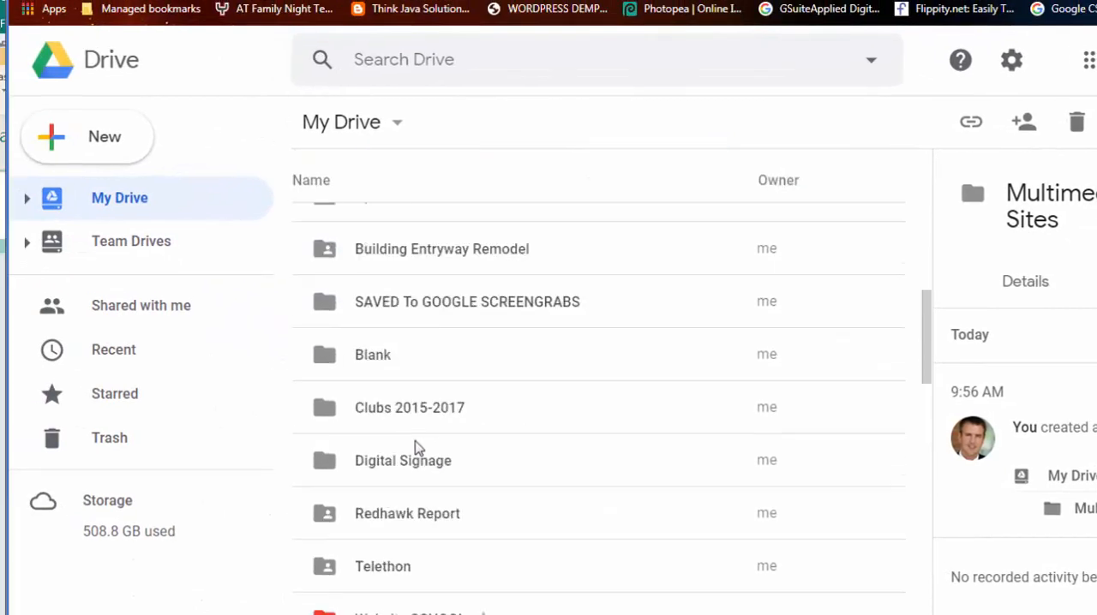
pyautogui.scroll(4, 417, 463)
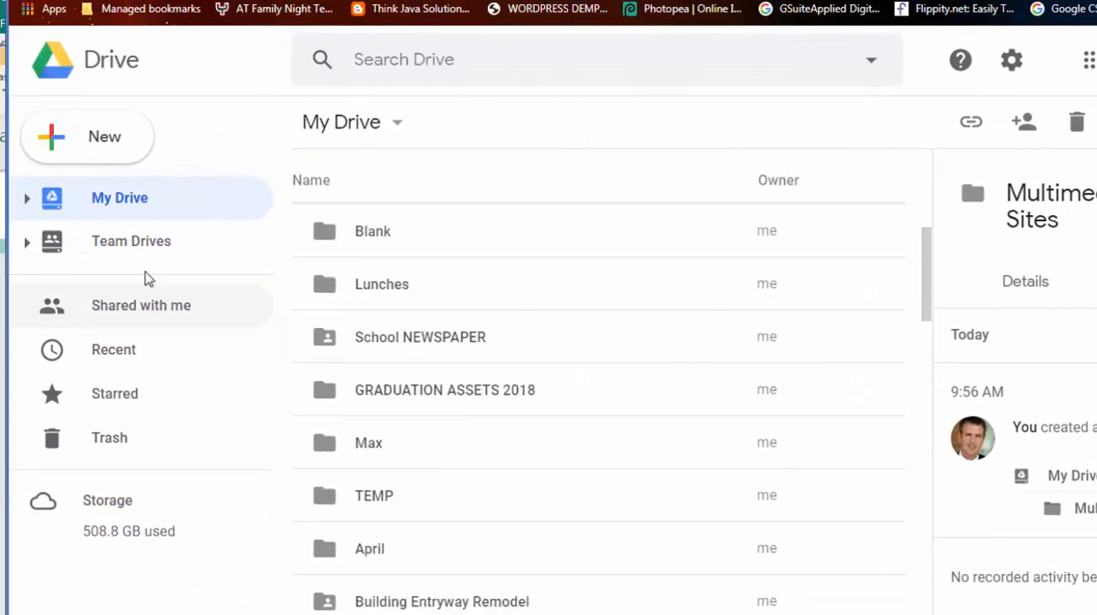
pyautogui.click(26, 210)
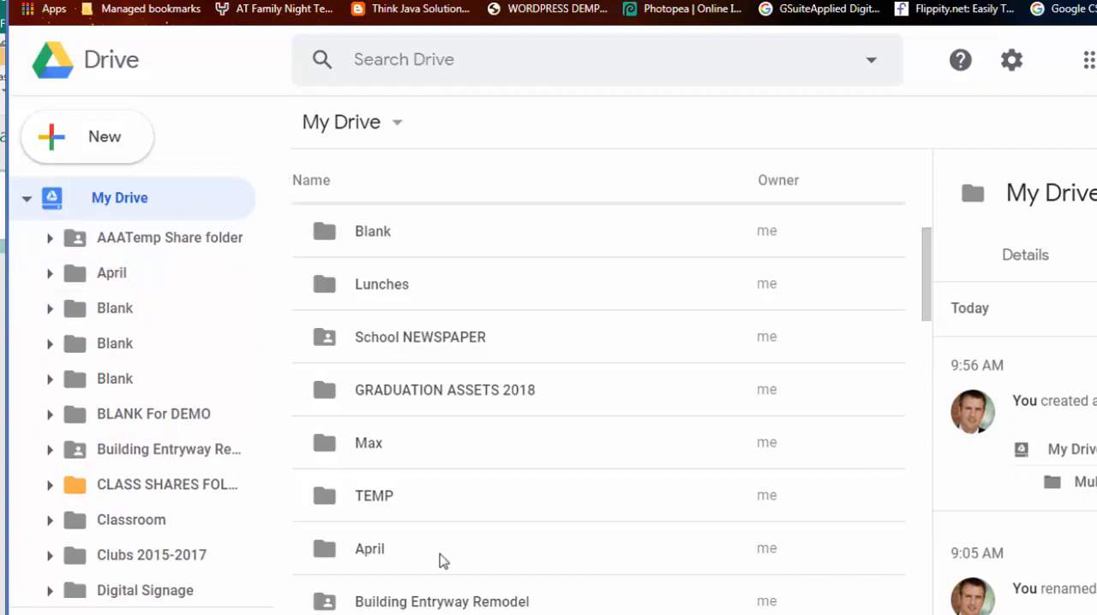
pyautogui.scroll(-4, 463, 470)
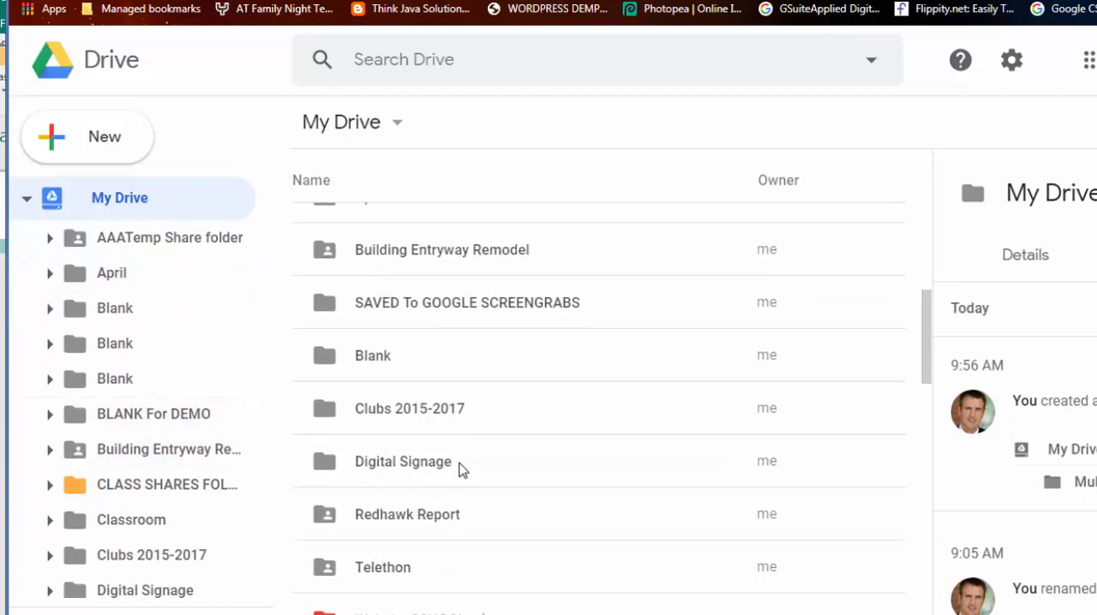
pyautogui.scroll(-15, 463, 470)
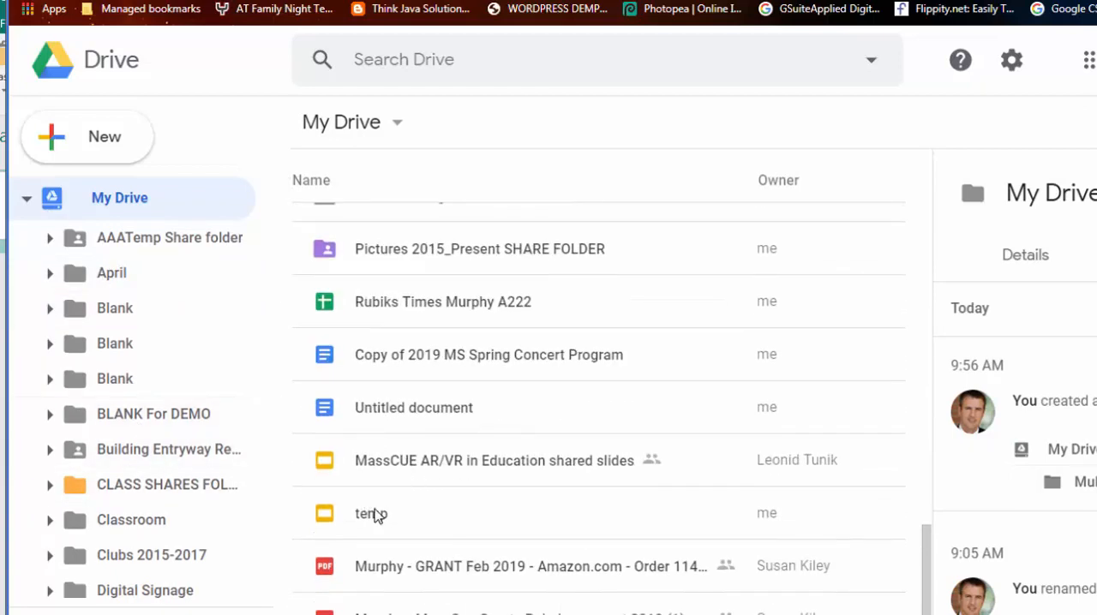
pyautogui.scroll(-2, 379, 525)
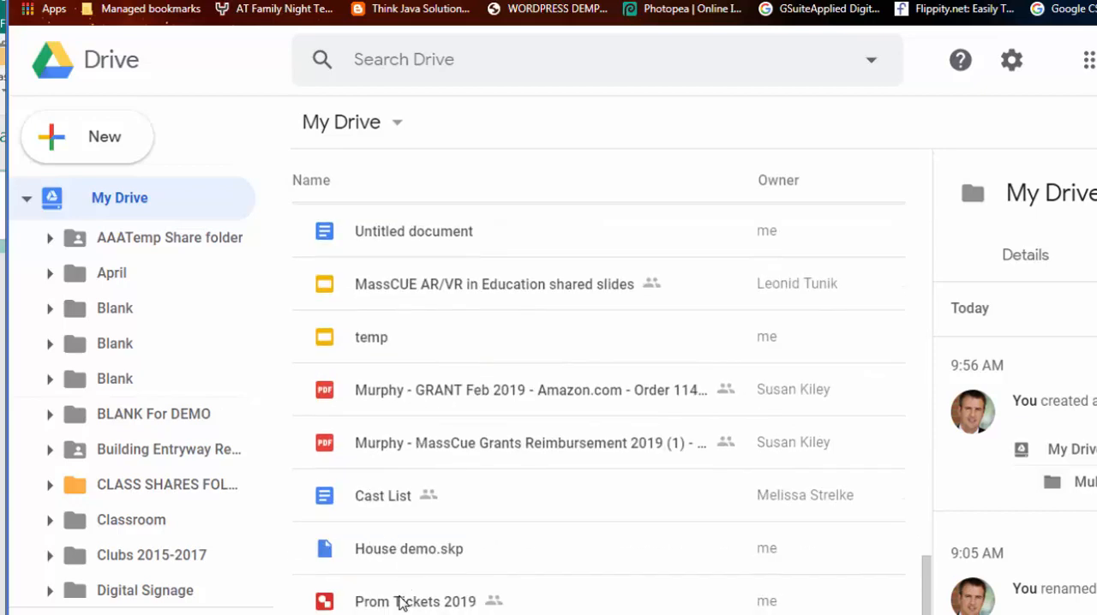
pyautogui.moveTo(400, 602); pyautogui.dragTo(412, 541)
pyautogui.scroll(15, 441, 514)
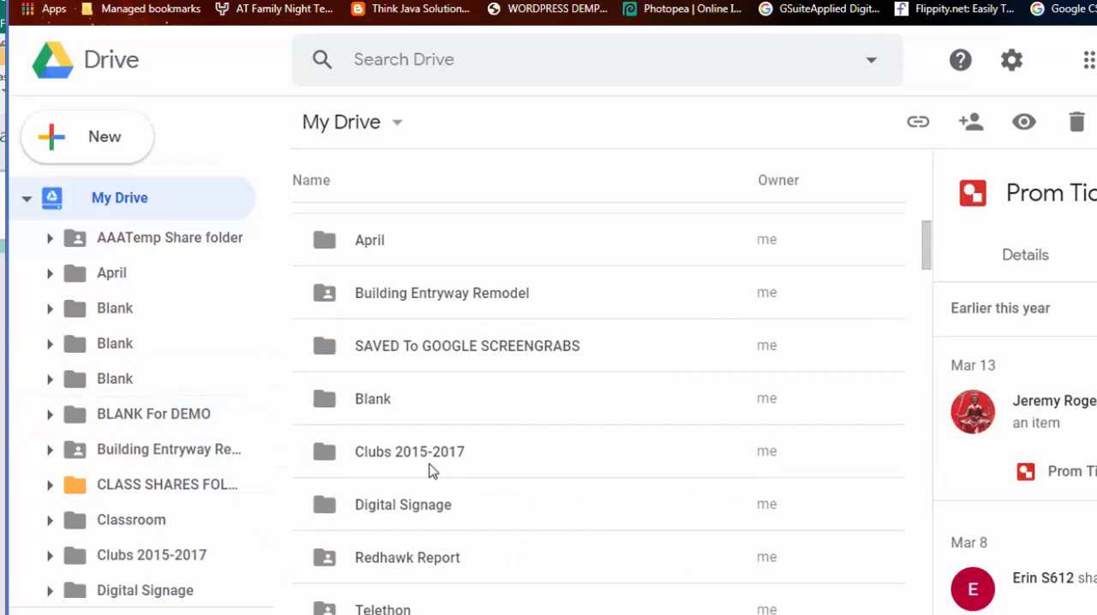
pyautogui.scroll(3, 301, 385)
pyautogui.scroll(5, 397, 378)
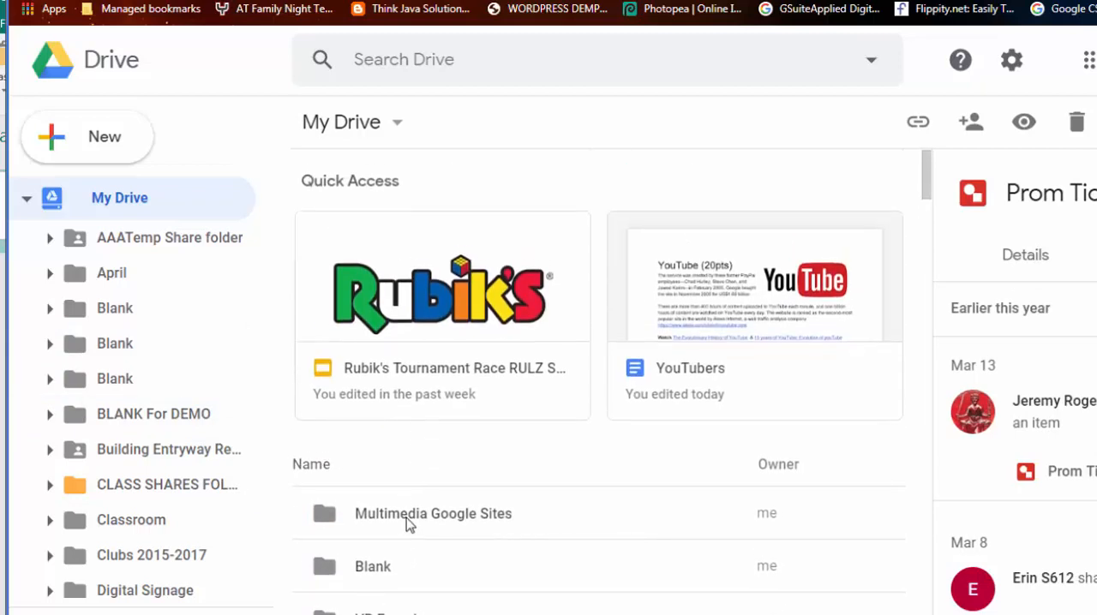
# Step: Turn on link sharing for the Multimedia Google Sites folder so anyone with the link can view only
pyautogui.click(397, 519)
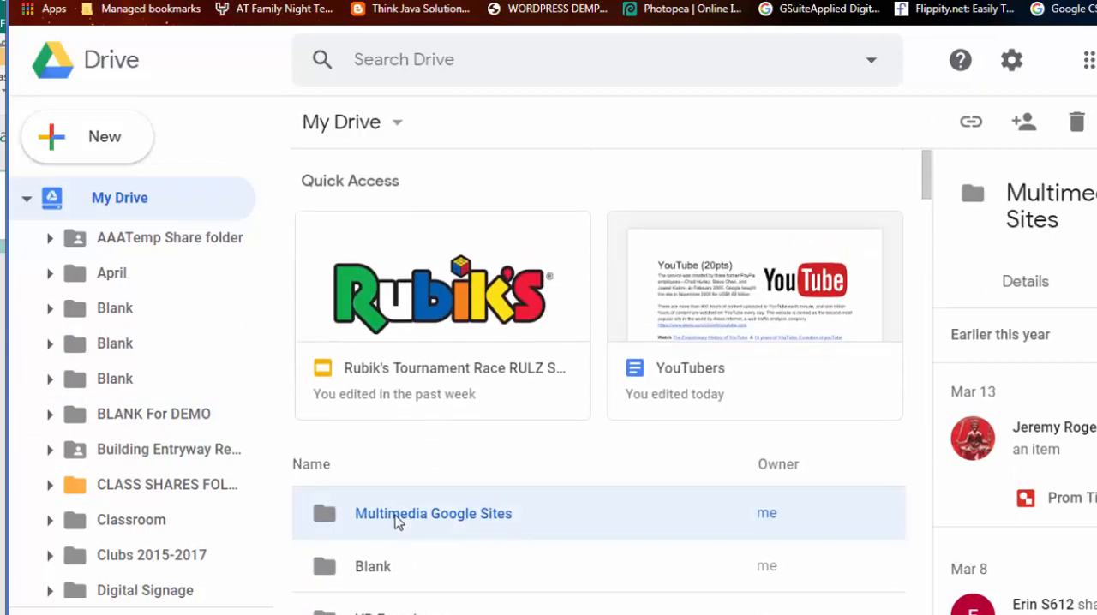
pyautogui.rightClick(397, 519)
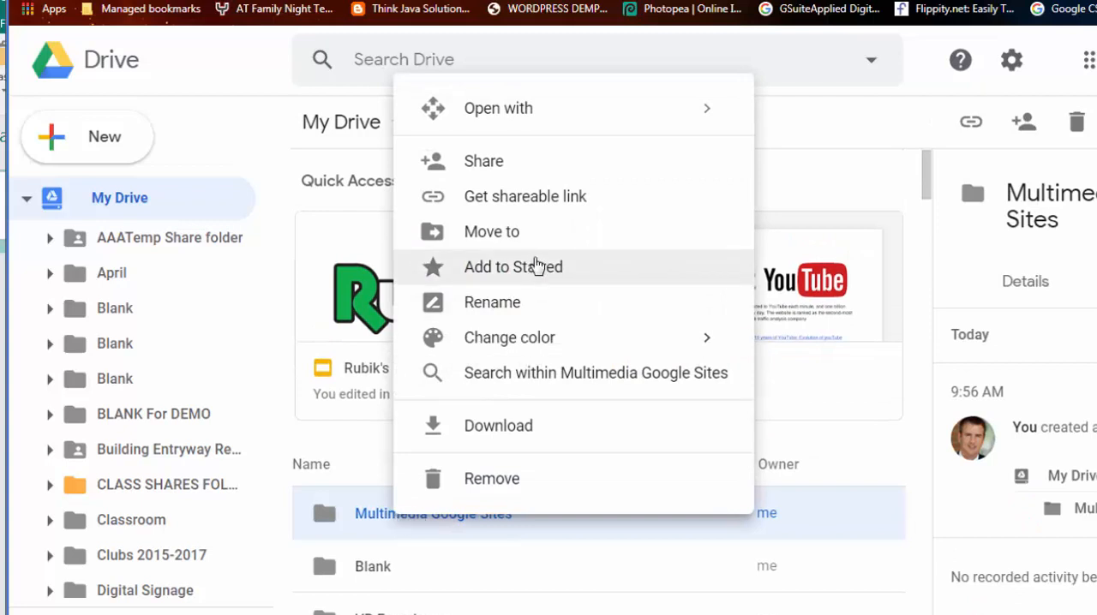
pyautogui.click(508, 169)
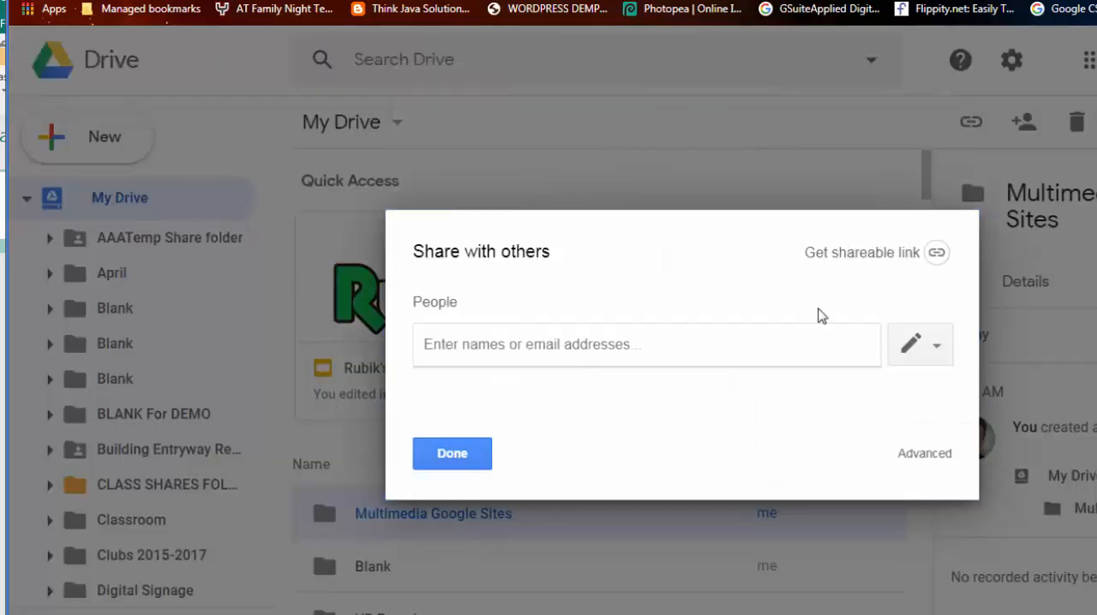
pyautogui.click(919, 456)
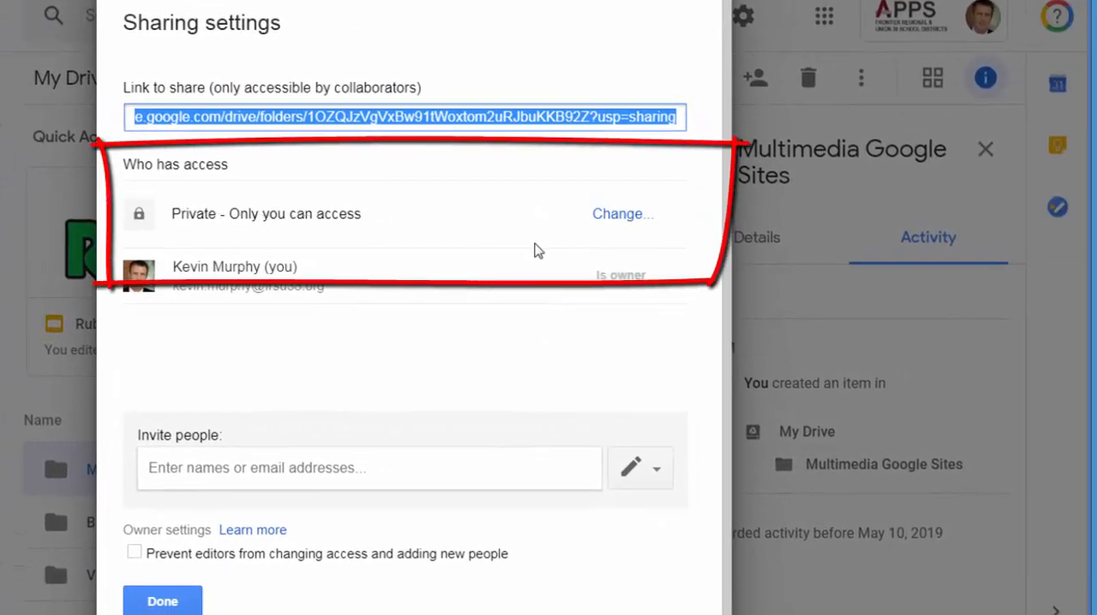
pyautogui.click(600, 218)
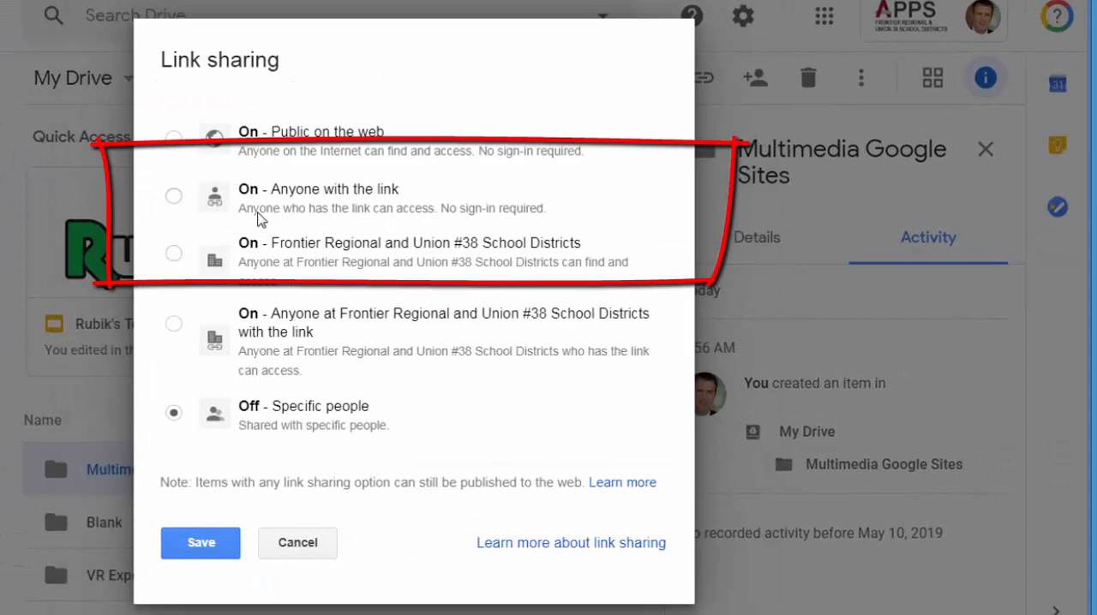
pyautogui.click(394, 211)
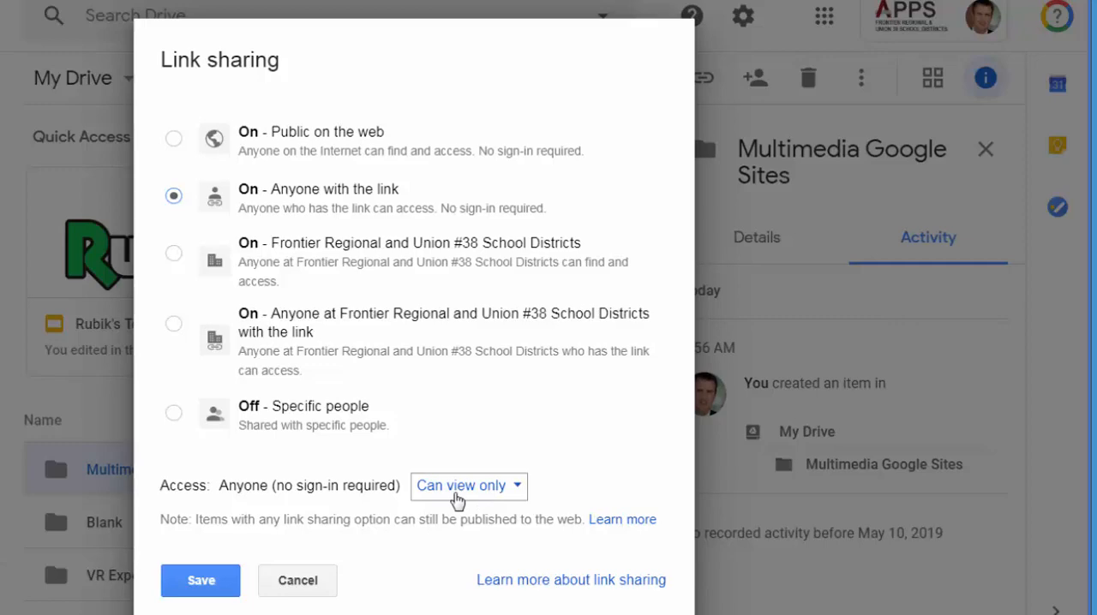
pyautogui.click(212, 590)
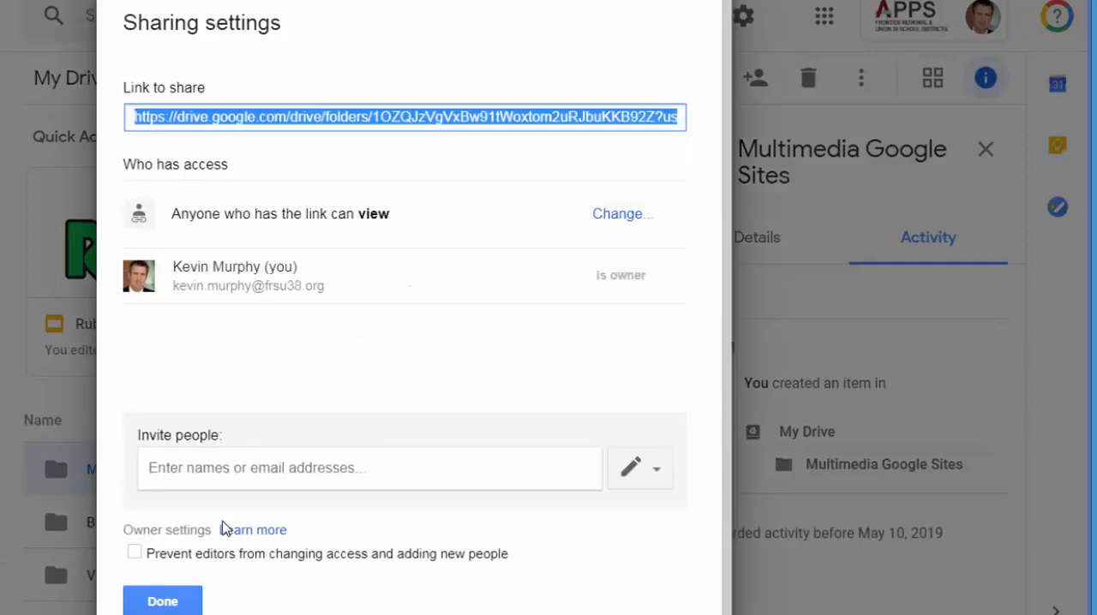
pyautogui.click(162, 602)
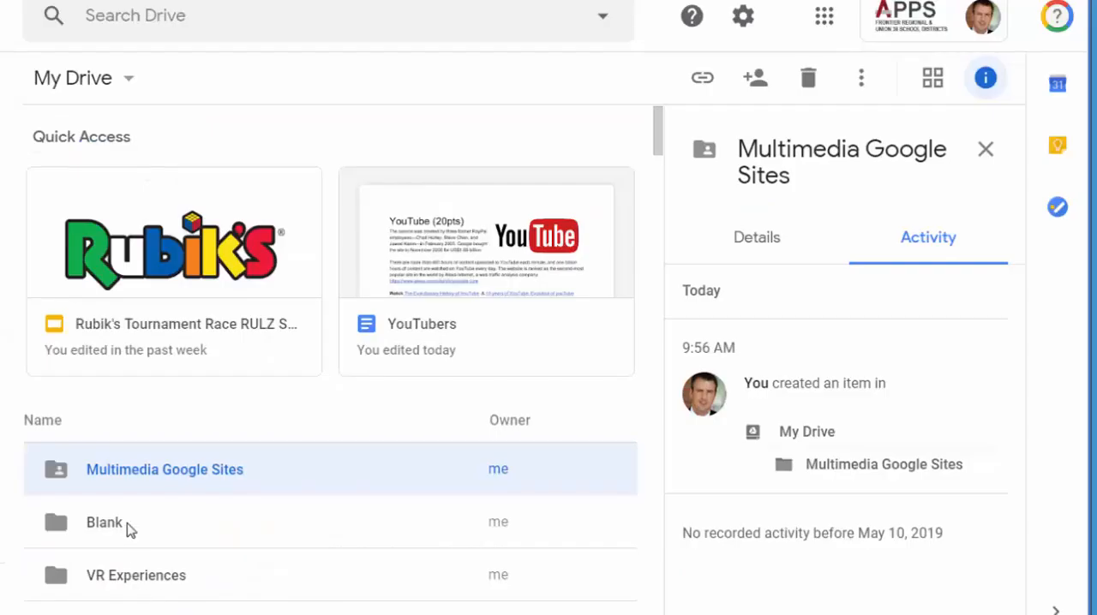
# Step: Open the Multimedia Google Sites folder and create a new Google Sites file in it, accepting the folder's sharing permissions
pyautogui.doubleClick(144, 477)
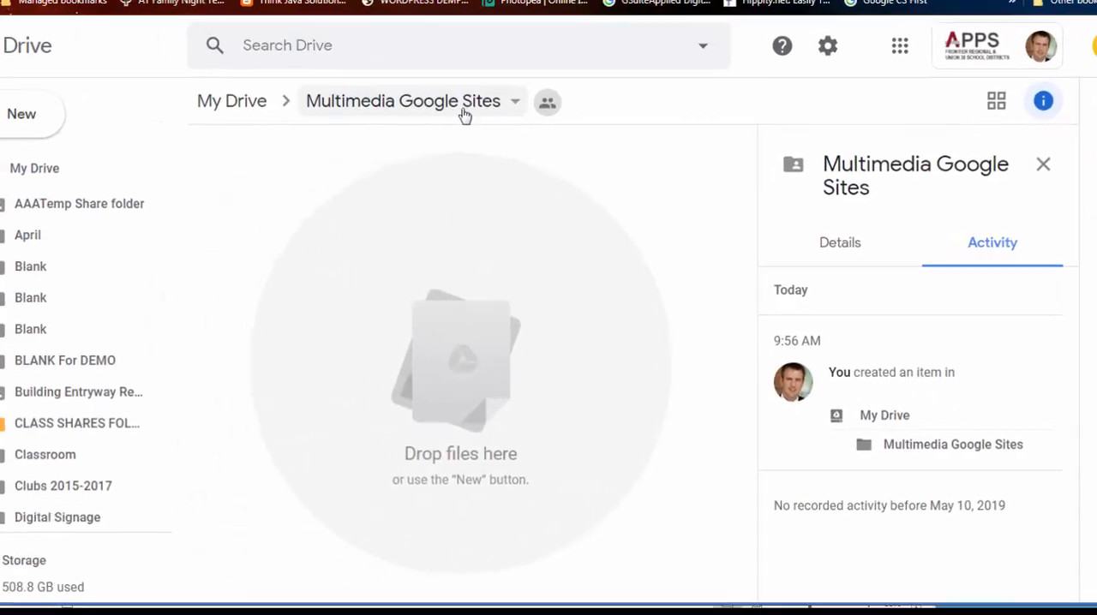
pyautogui.click(100, 135)
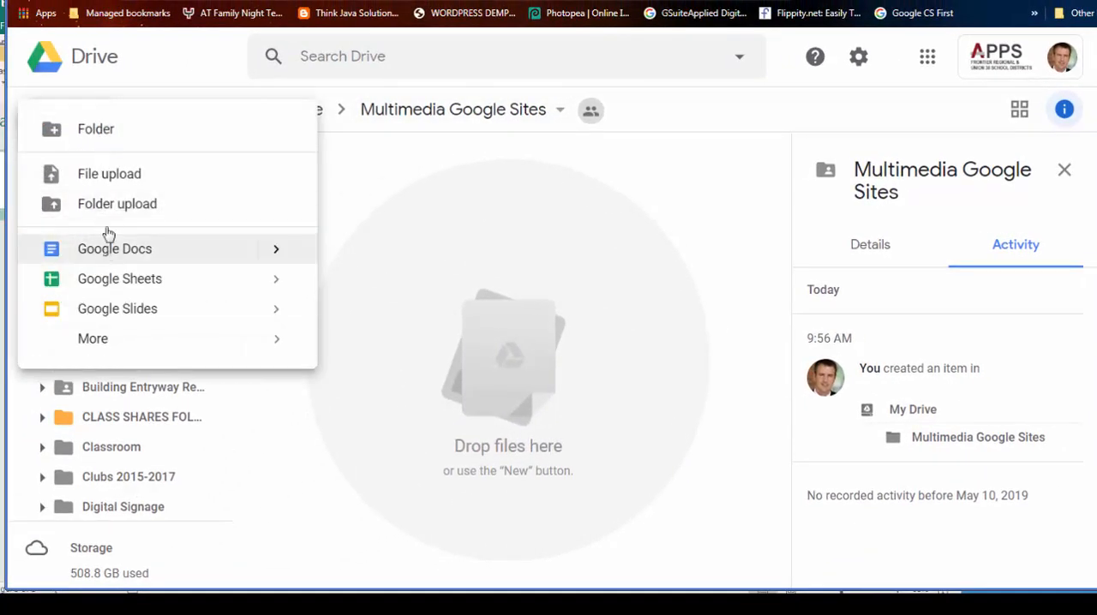
pyautogui.moveTo(109, 340)
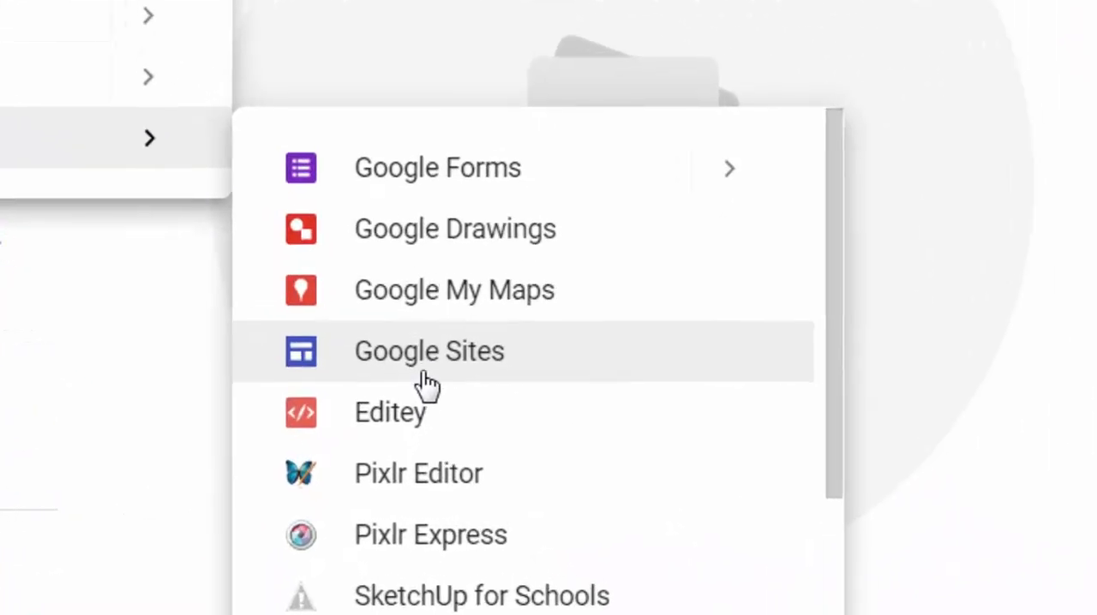
pyautogui.click(411, 451)
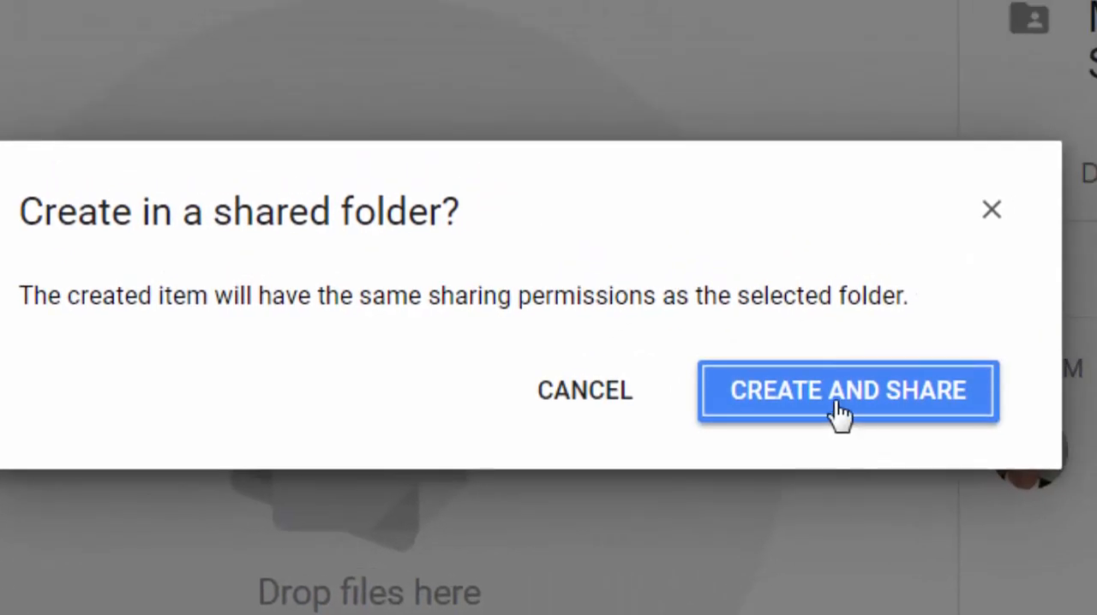
pyautogui.click(888, 353)
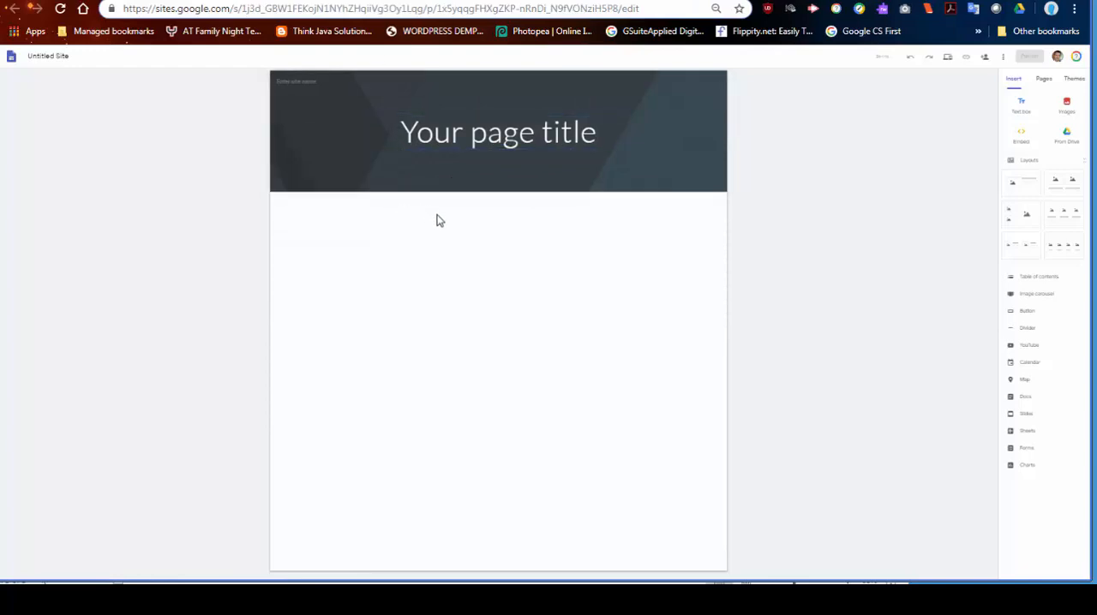
# Step: Rename the untitled site document to the owner's first name in possessive form followed by "Multimedia Portfolio"
pyautogui.hotkey('ctrl', '+')
pyautogui.click(104, 67)
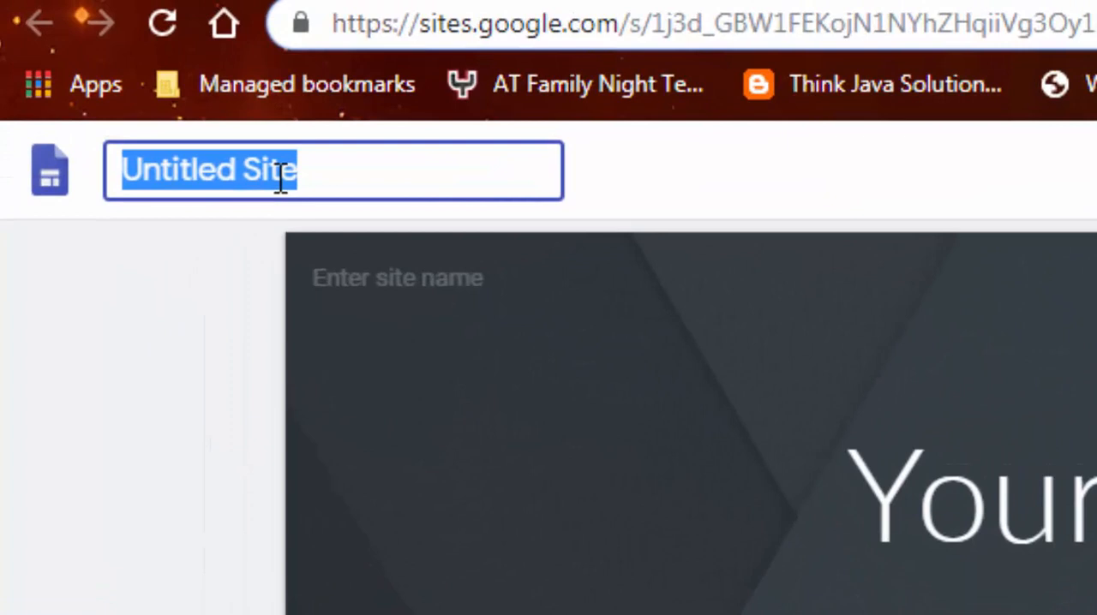
pyautogui.write('Mult')
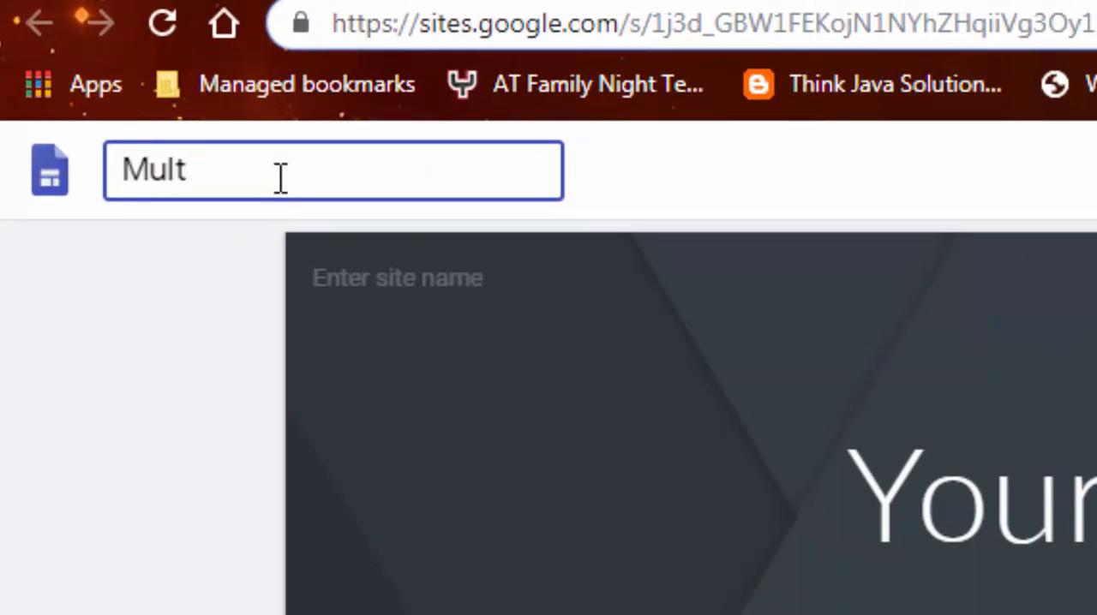
pyautogui.write('imedia')
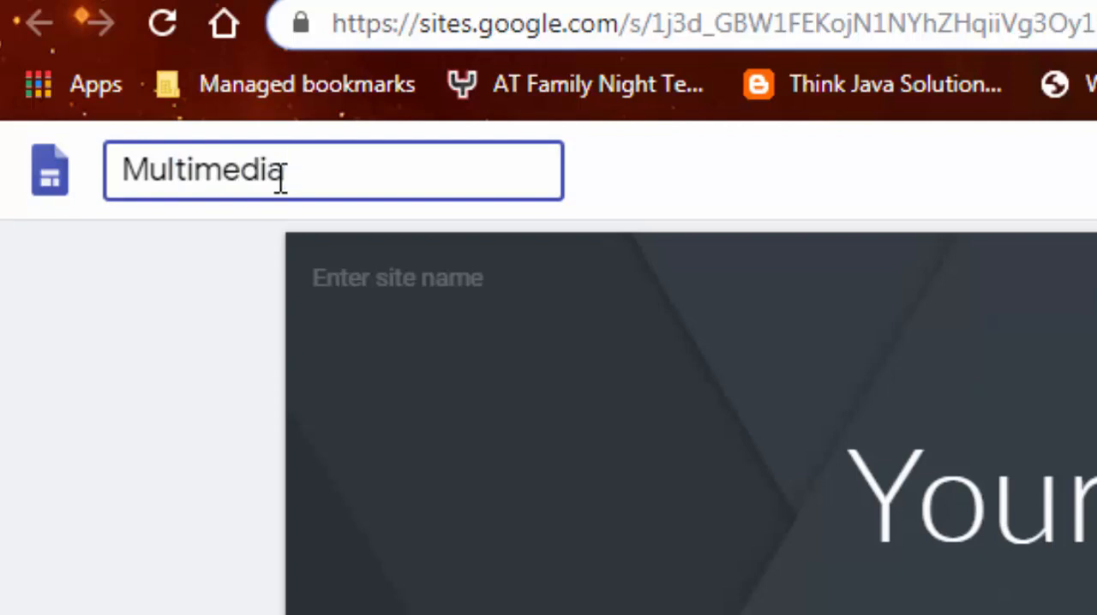
pyautogui.write(' Portfol')
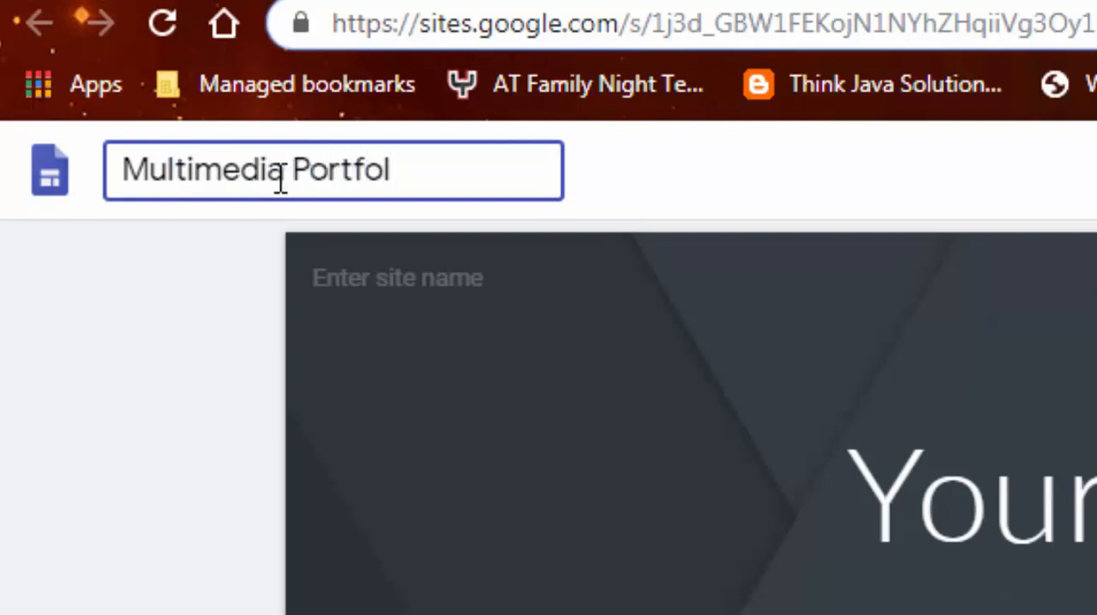
pyautogui.write('io')
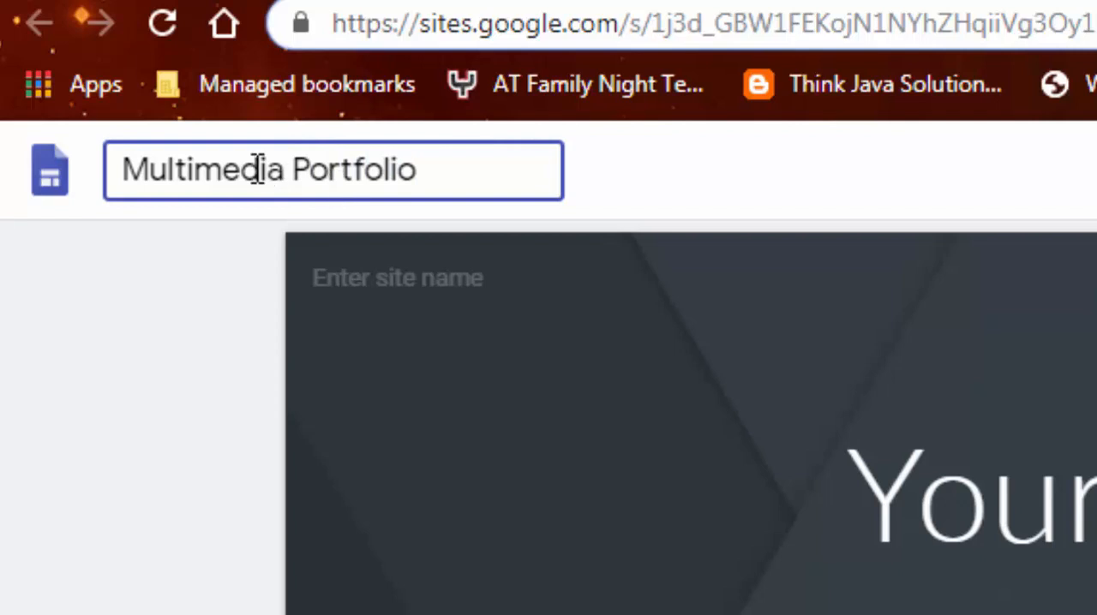
pyautogui.click(112, 161)
pyautogui.write('Kevin')
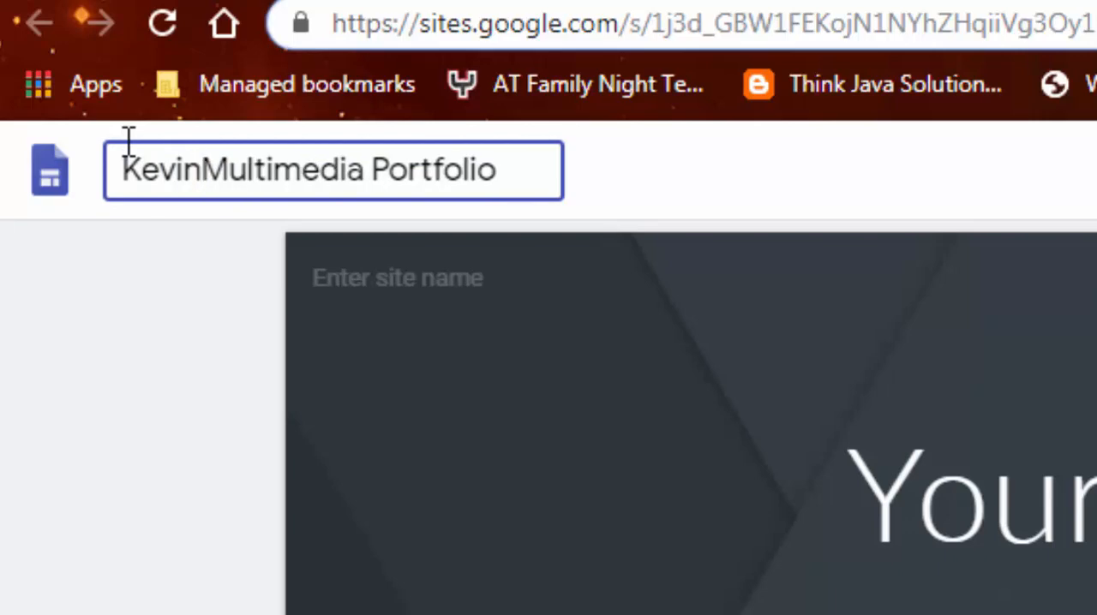
pyautogui.write("'s")
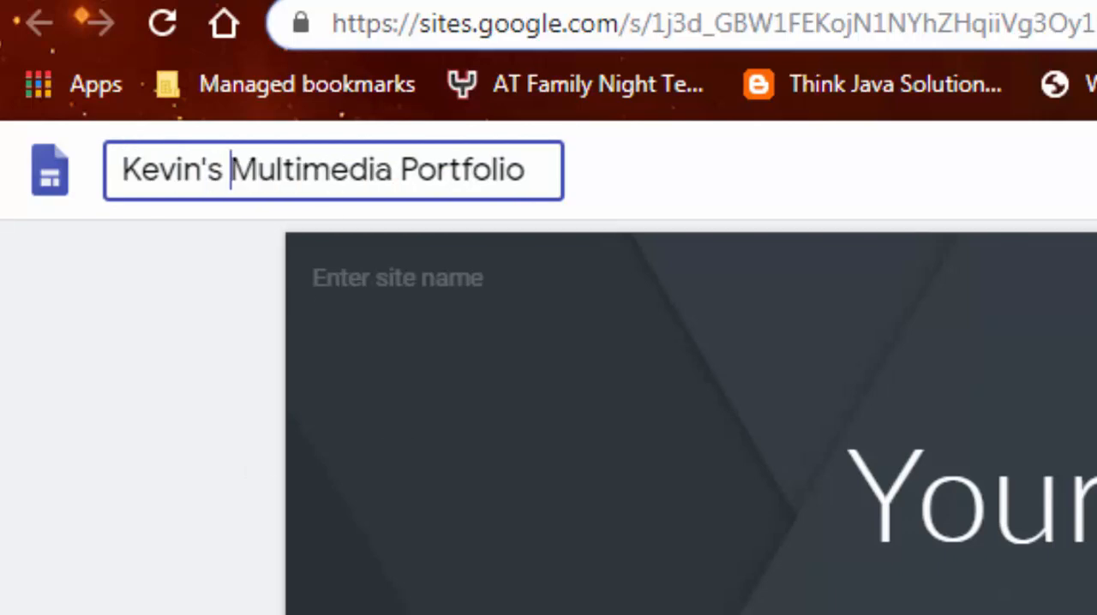
pyautogui.press('Return')
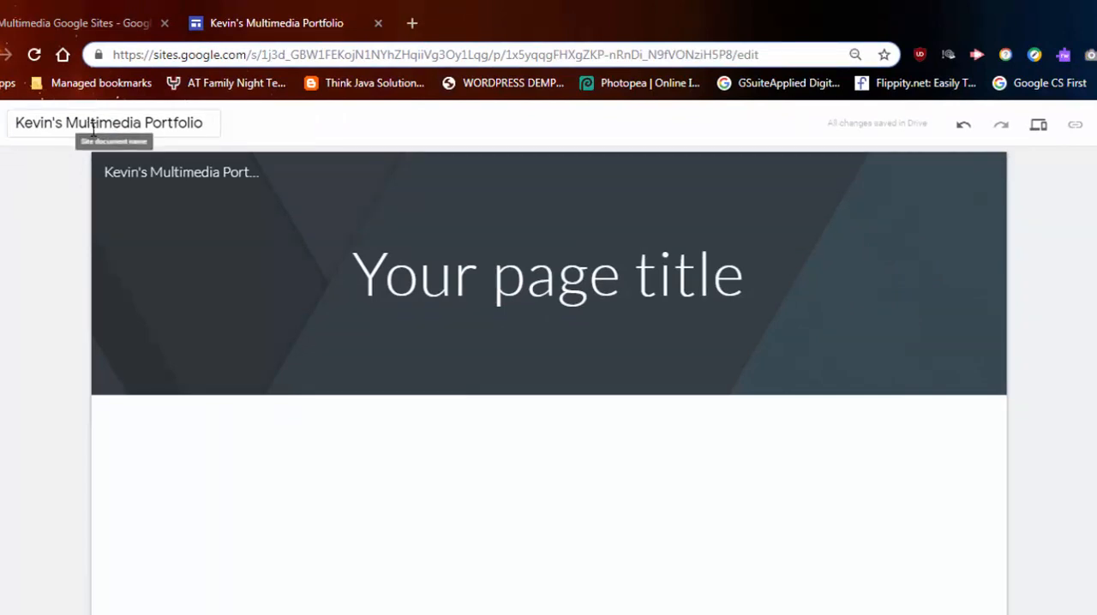
# Step: Set the page title to the owner's first name in possessive form followed by "multimedia Portfolio"
pyautogui.click(428, 271)
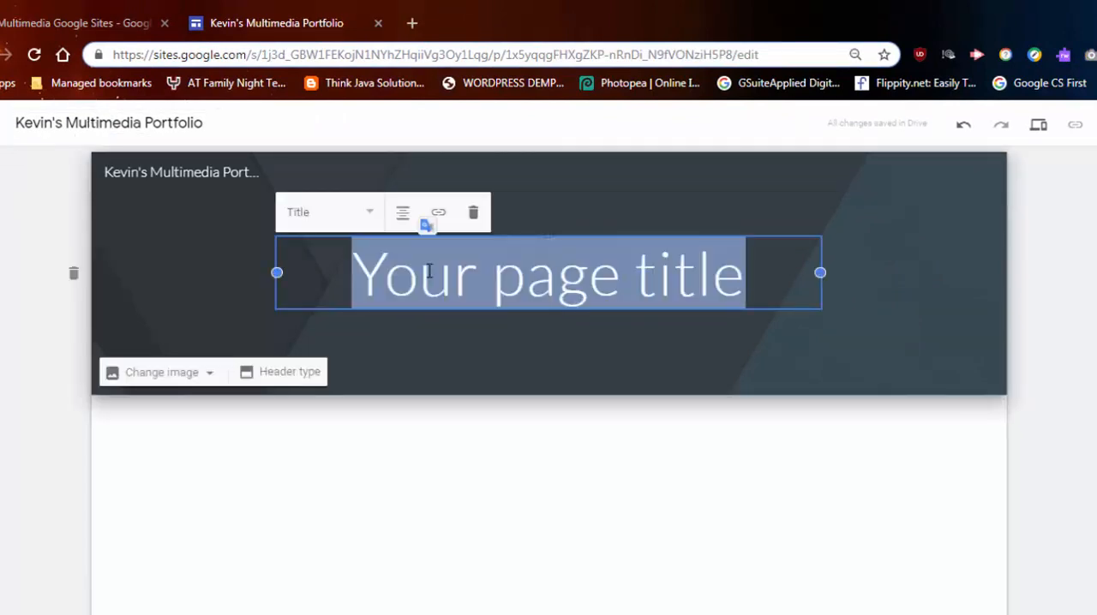
pyautogui.write('Kev')
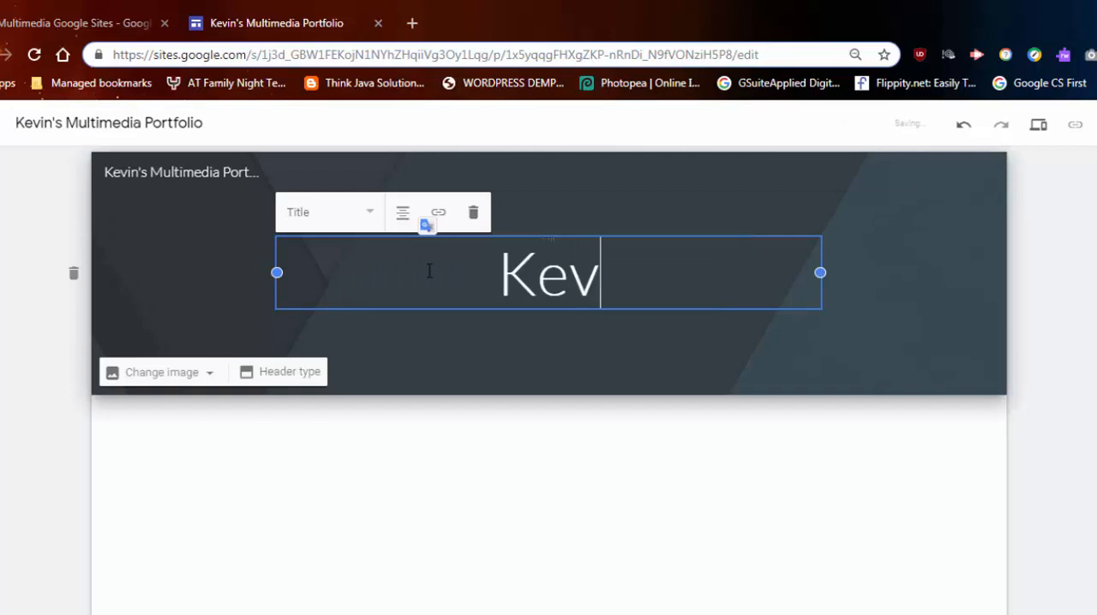
pyautogui.write("in's ")
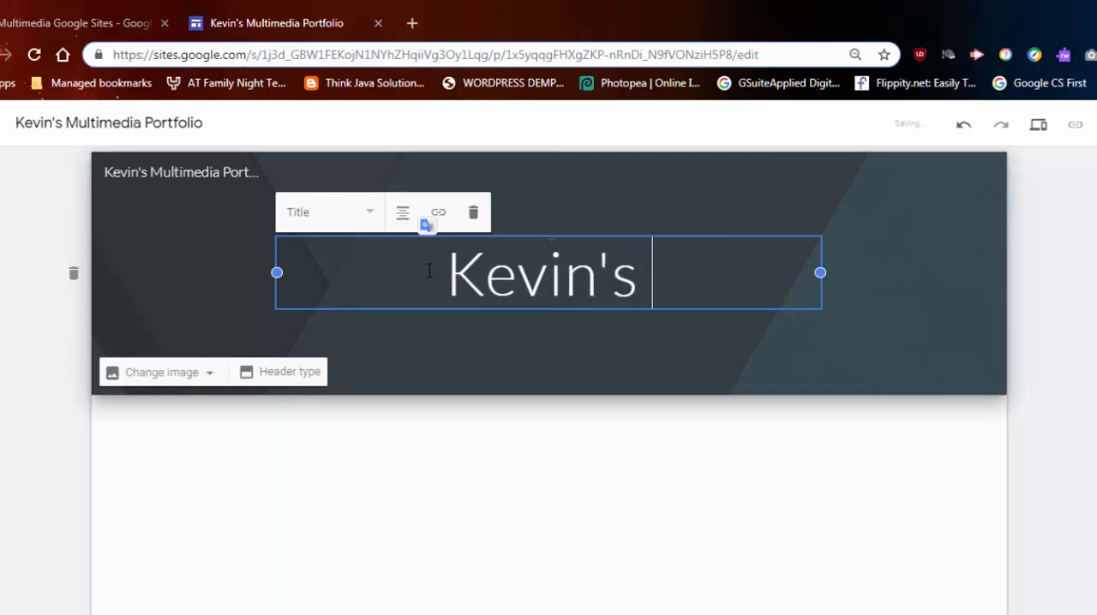
pyautogui.write('multimedia ')
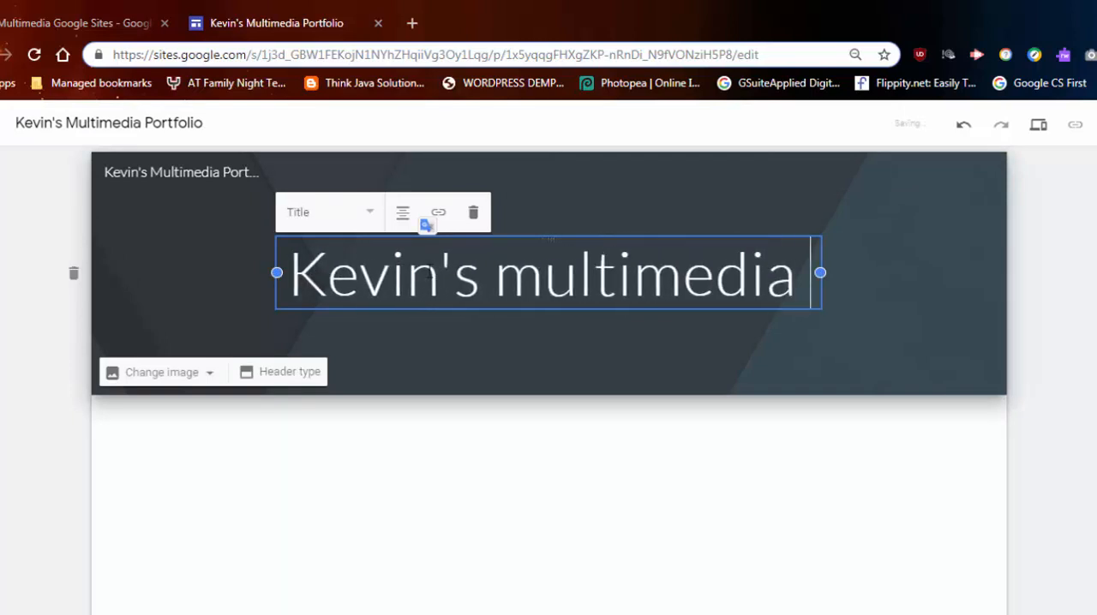
pyautogui.write('Portfolio')
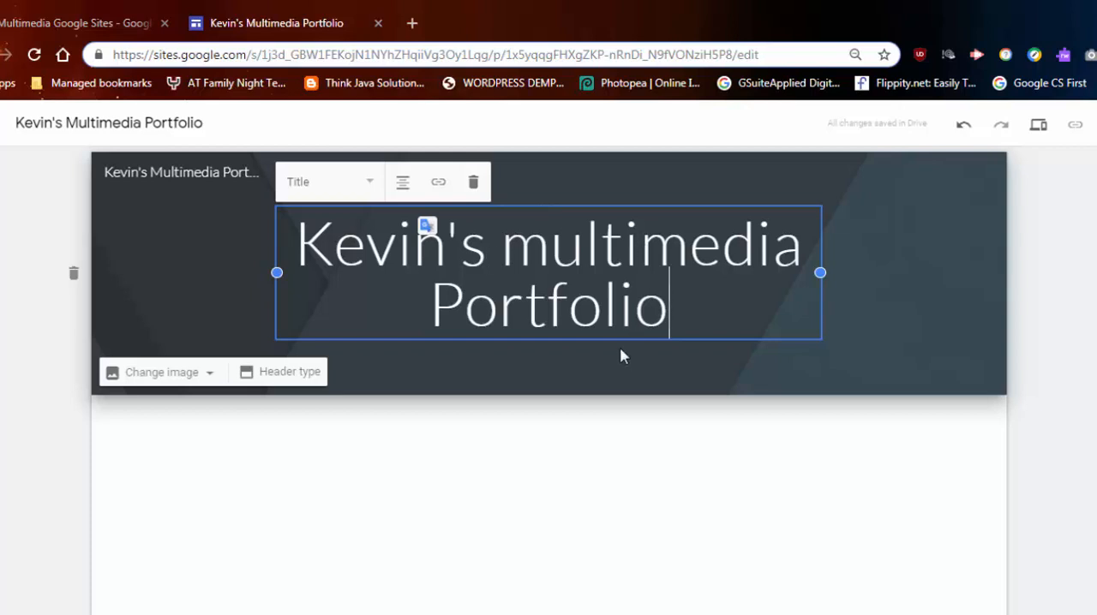
pyautogui.click(453, 433)
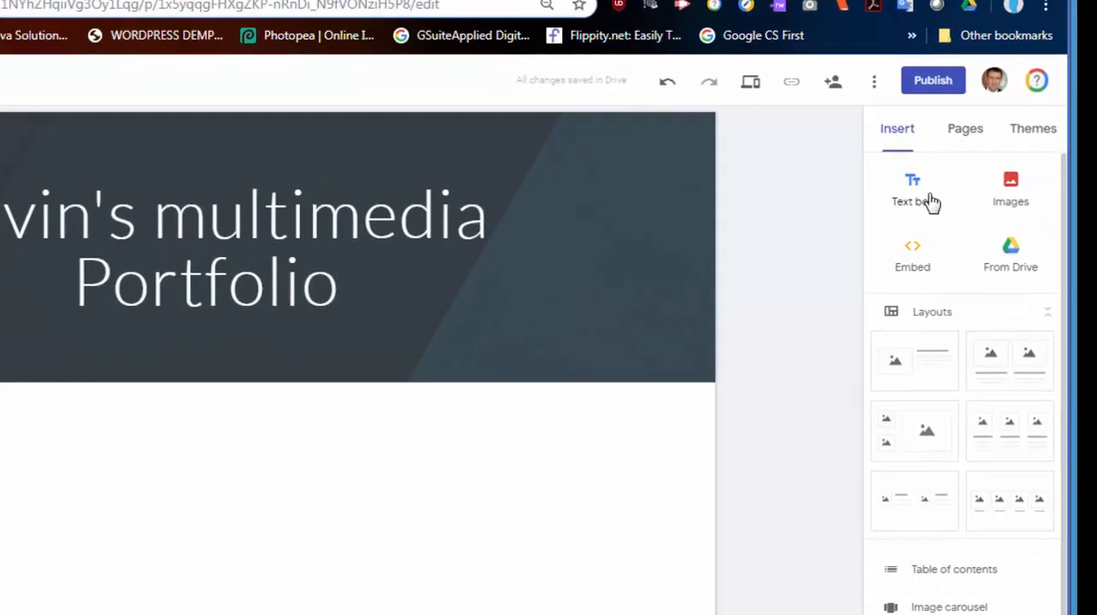
# Step: Insert a text box below the page header containing "Introduce yourself 5 Sentences...."
pyautogui.click(998, 184)
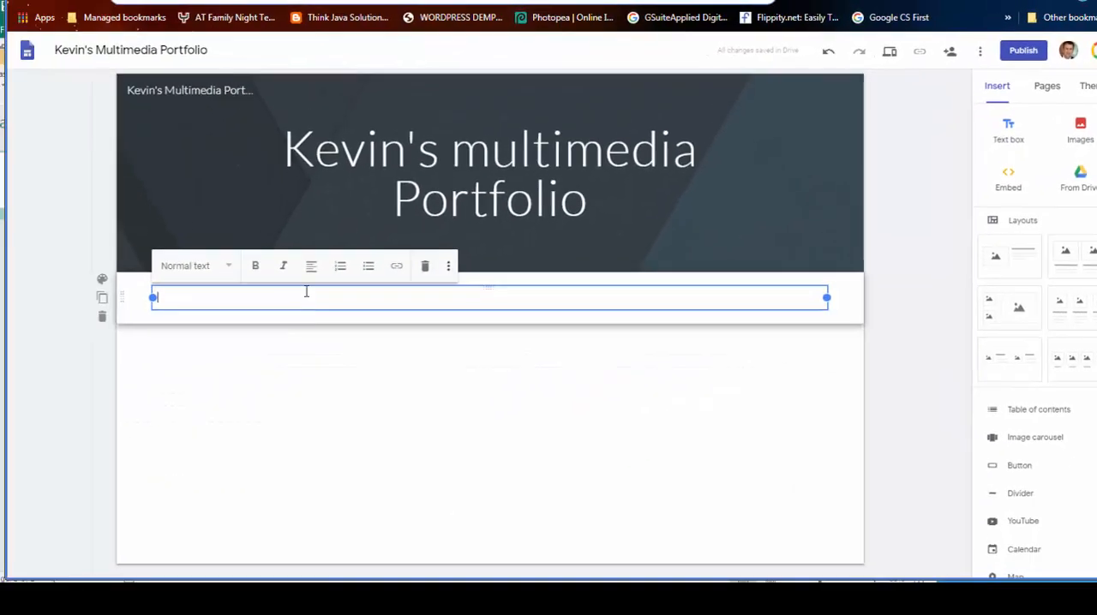
pyautogui.write('sdfsaf')
pyautogui.press('BackSpace')
pyautogui.press('BackSpace')
pyautogui.press('BackSpace')
pyautogui.press('BackSpace')
pyautogui.press('BackSpace')
pyautogui.press('BackSpace')
pyautogui.write('Introduce ')
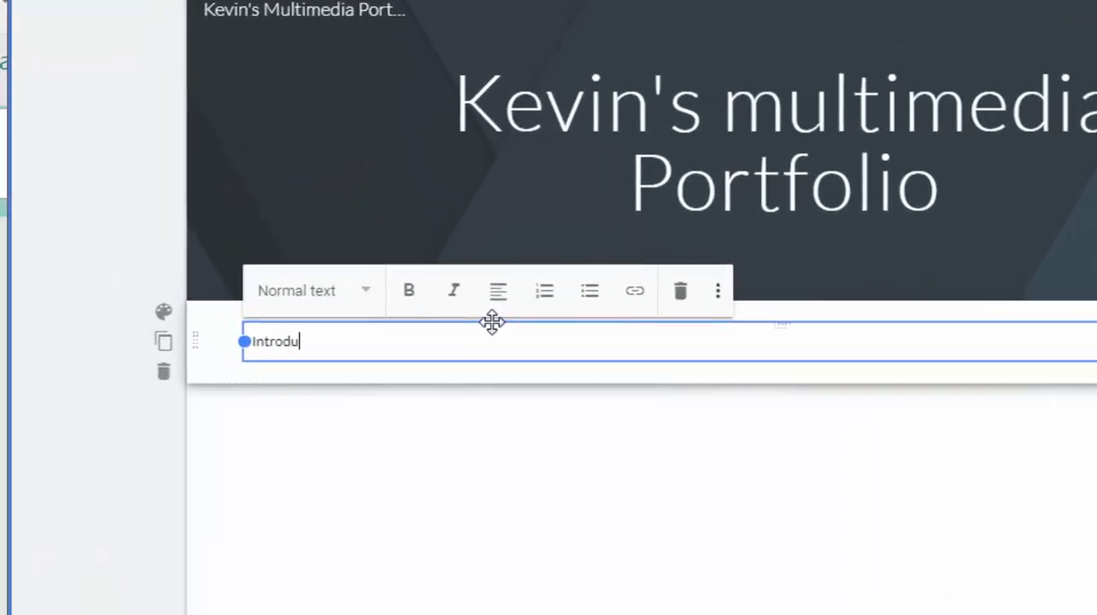
pyautogui.write('your')
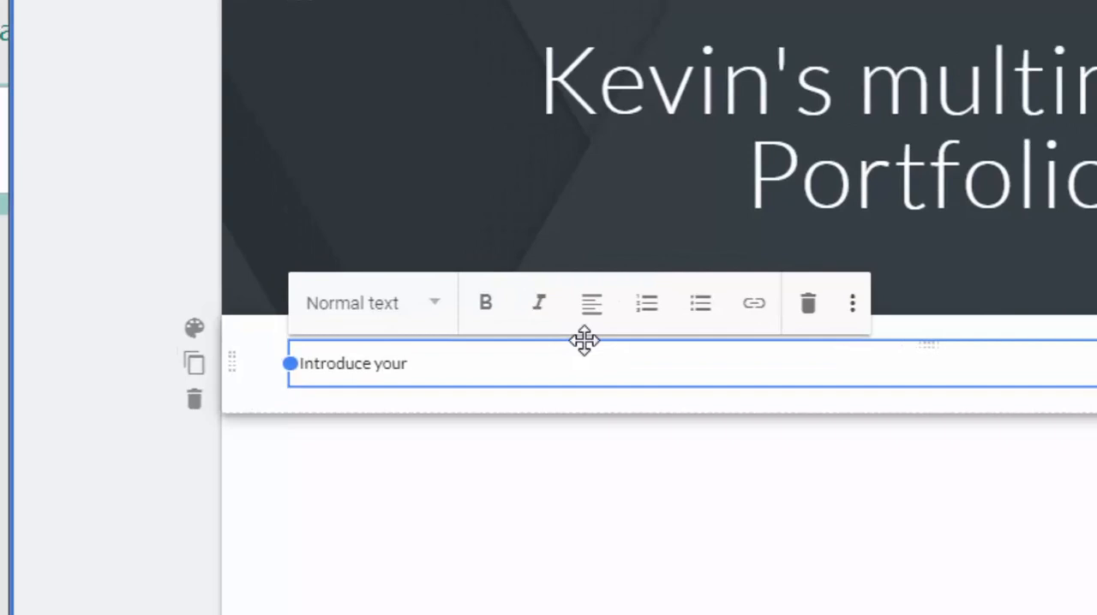
pyautogui.write('self 5')
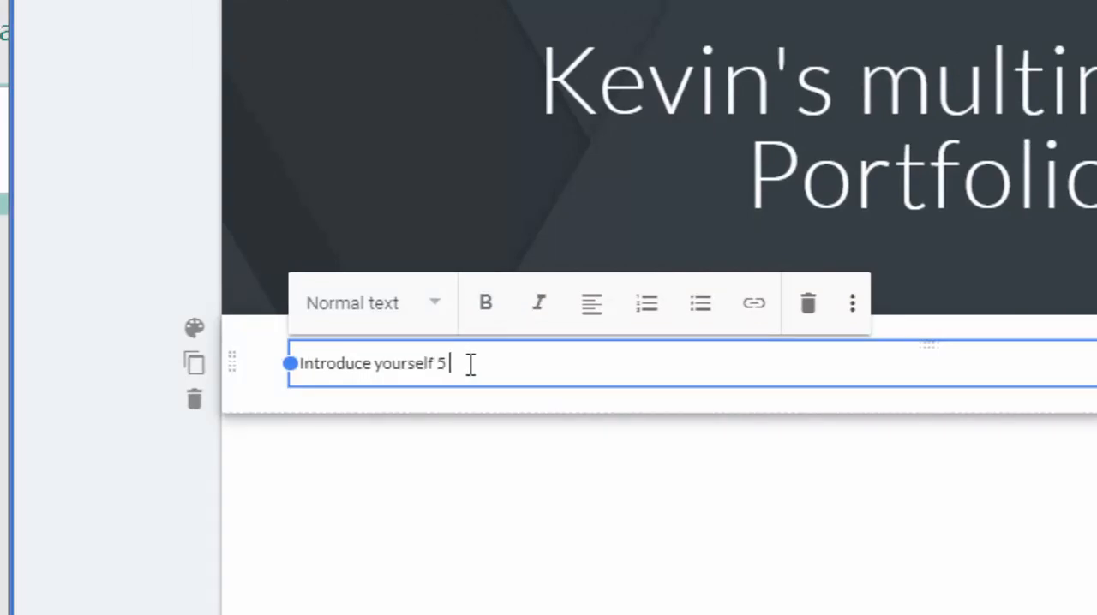
pyautogui.write(' Sentences')
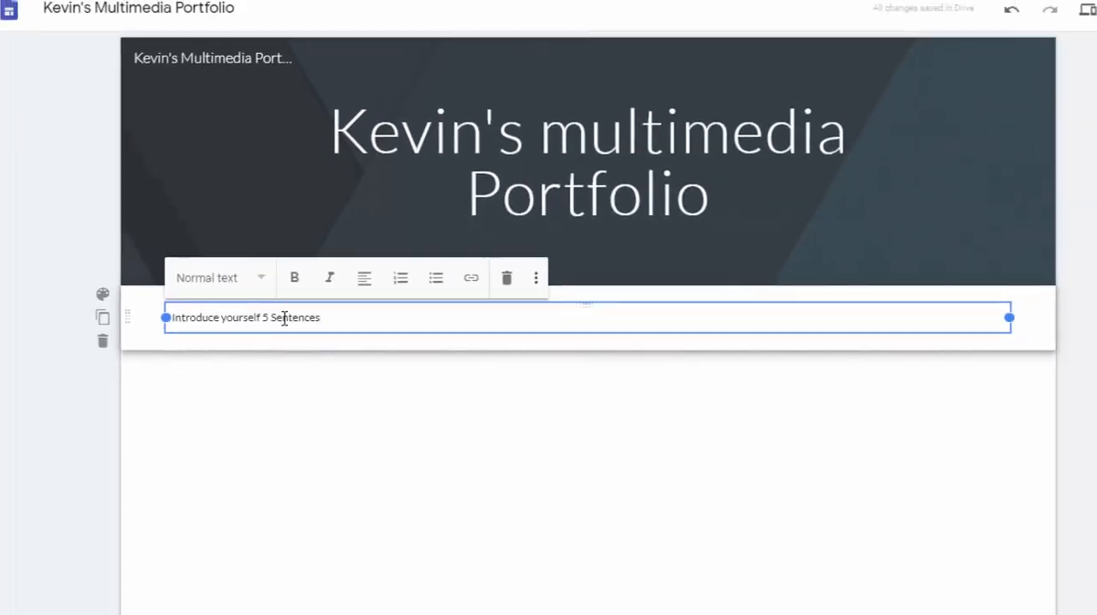
pyautogui.write('...')
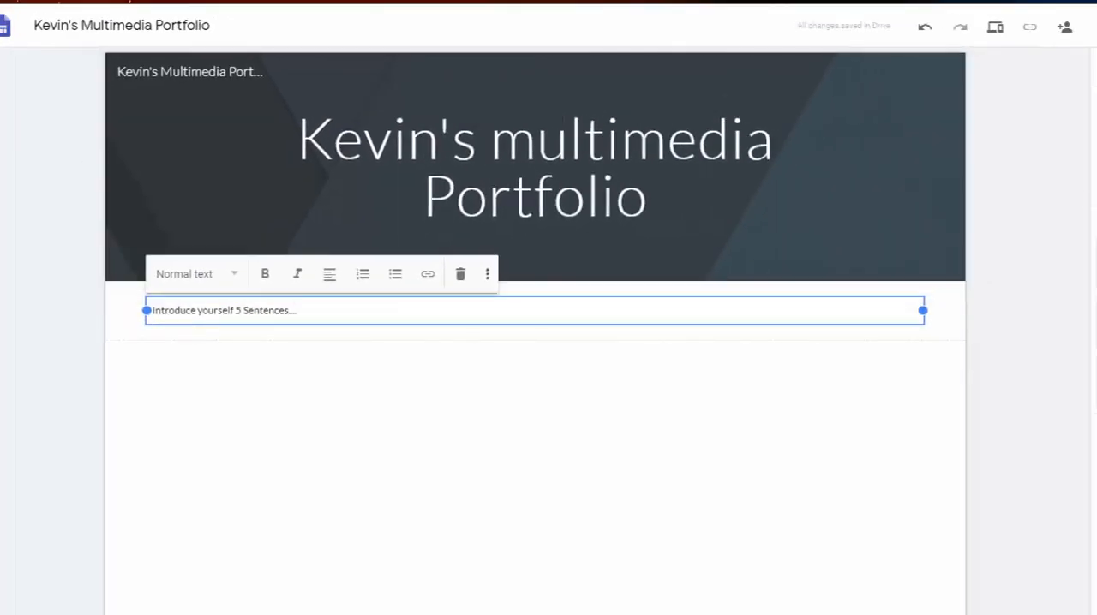
pyautogui.press('Escape')
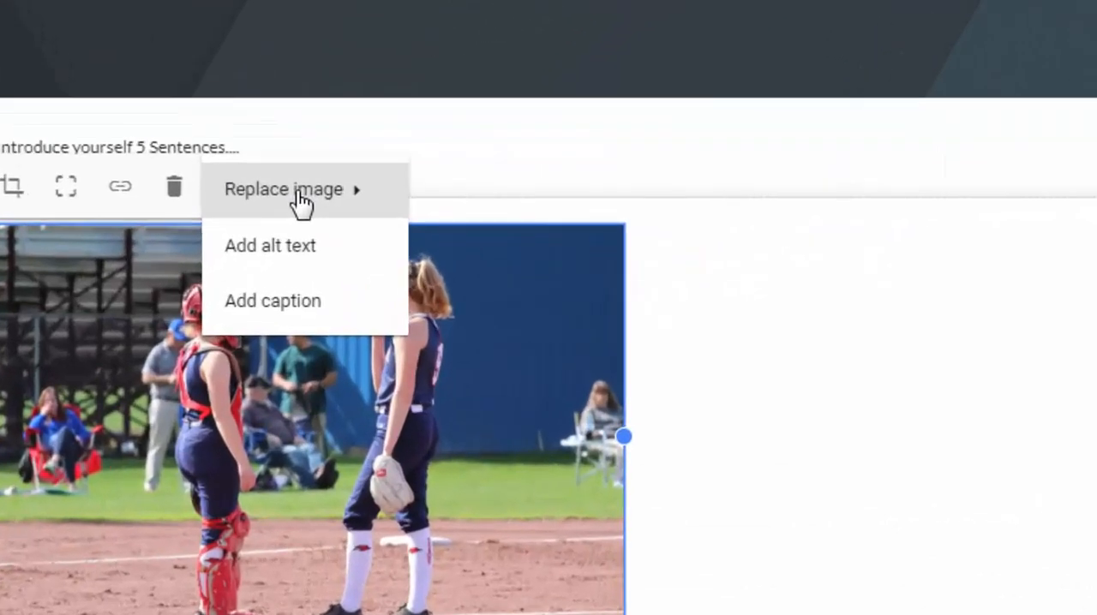
# Step: Switch to Google Drive and upload the softball photo IMG_0584.JPG into the Multimedia Google Sites folder
pyautogui.moveTo(300, 201)
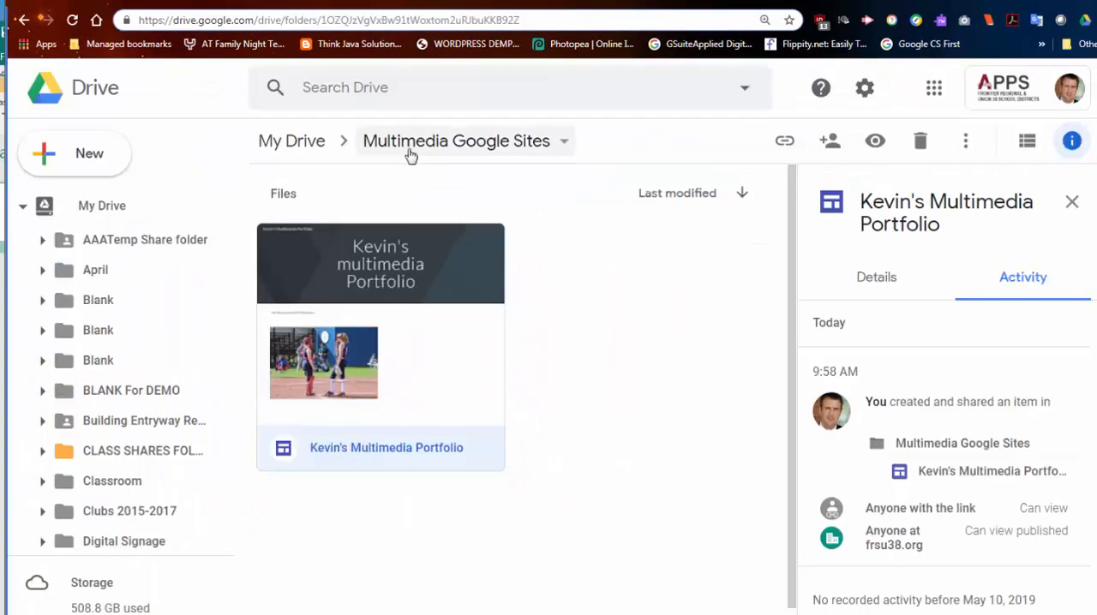
pyautogui.click(405, 148)
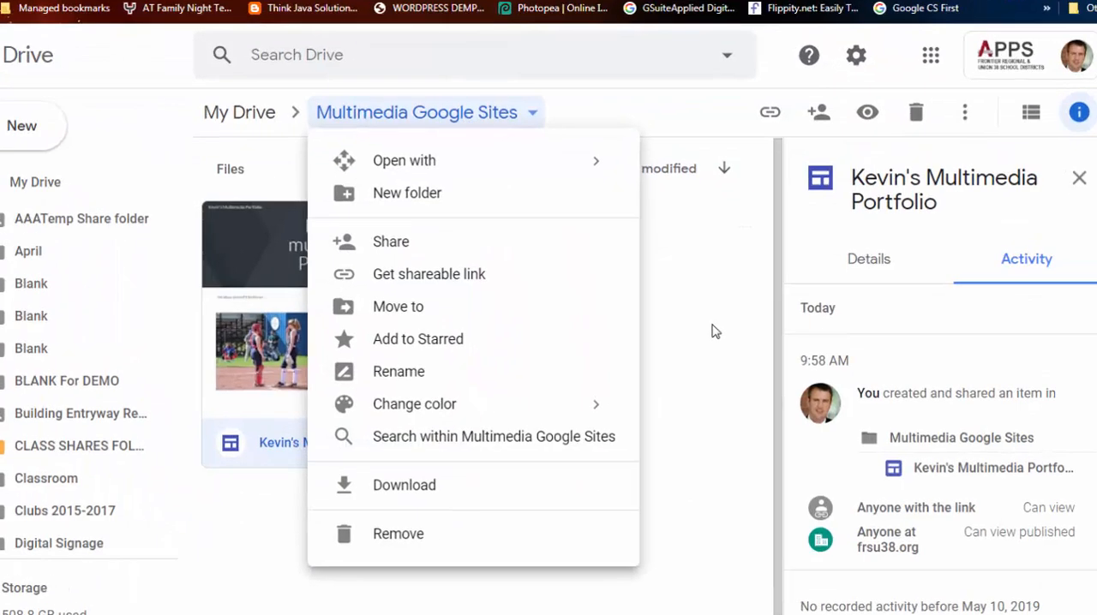
pyautogui.click(701, 338)
pyautogui.rightClick(575, 258)
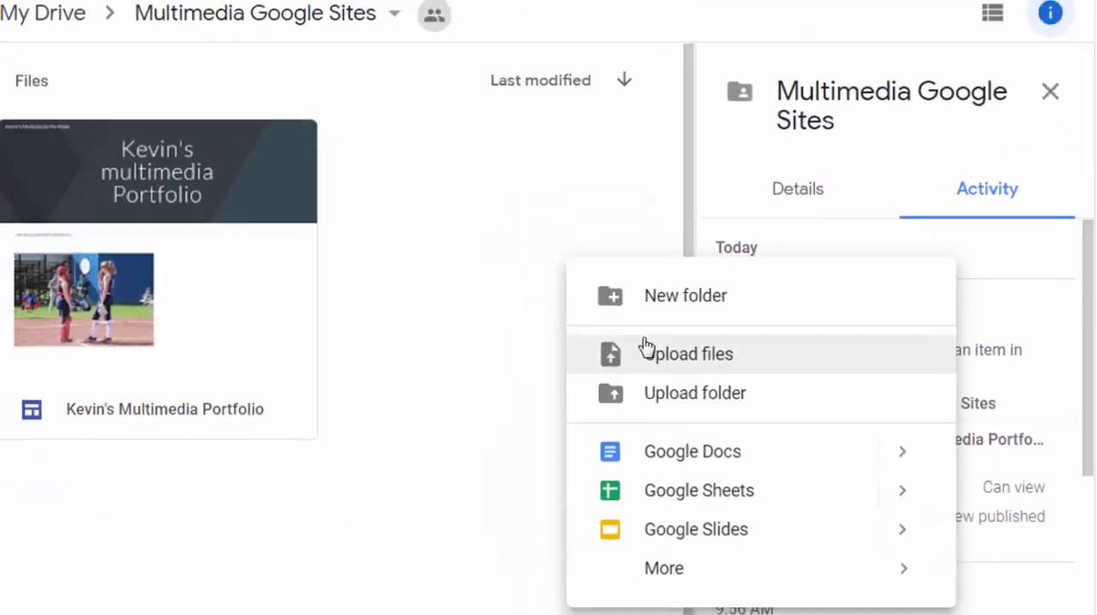
pyautogui.click(677, 364)
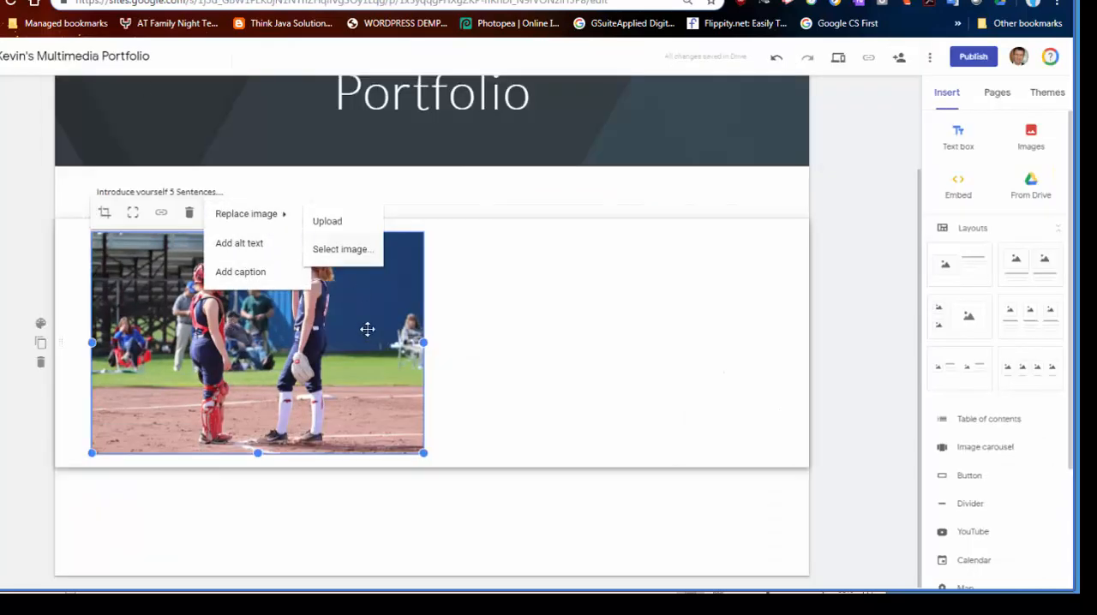
# Step: Back in the site, delete the existing softball photo and insert IMG_0584.JPG from Drive's Multimedia Google Sites folder instead
pyautogui.click(190, 212)
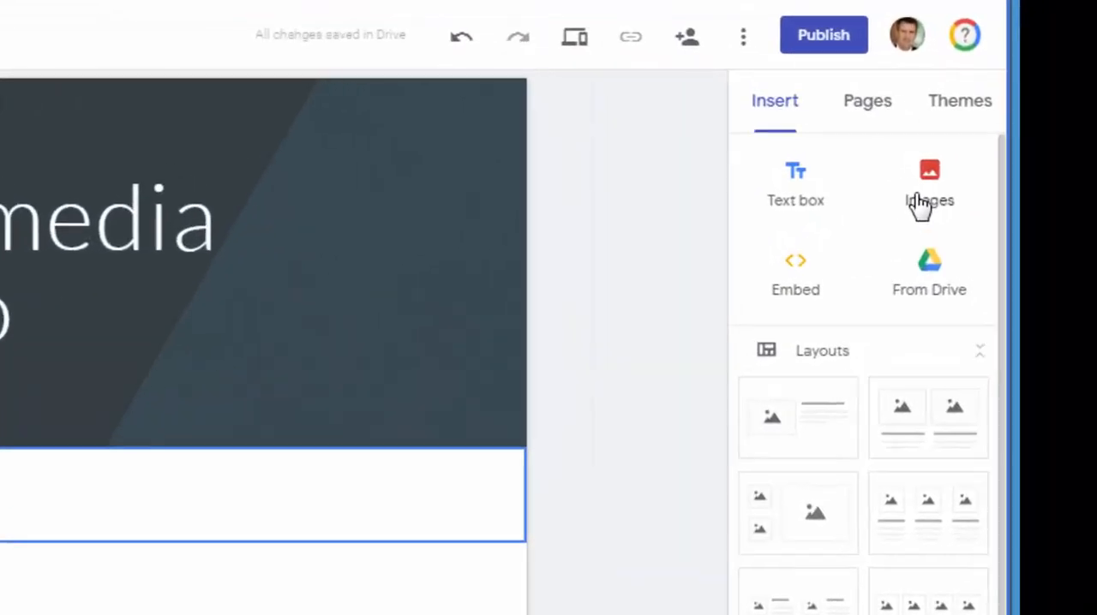
pyautogui.click(921, 205)
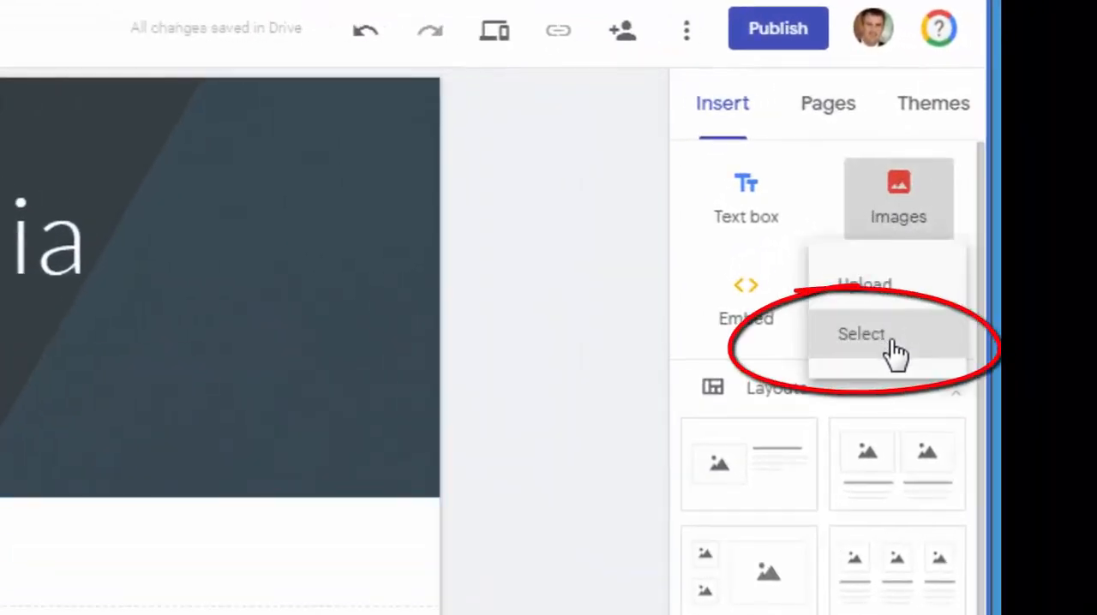
pyautogui.click(893, 349)
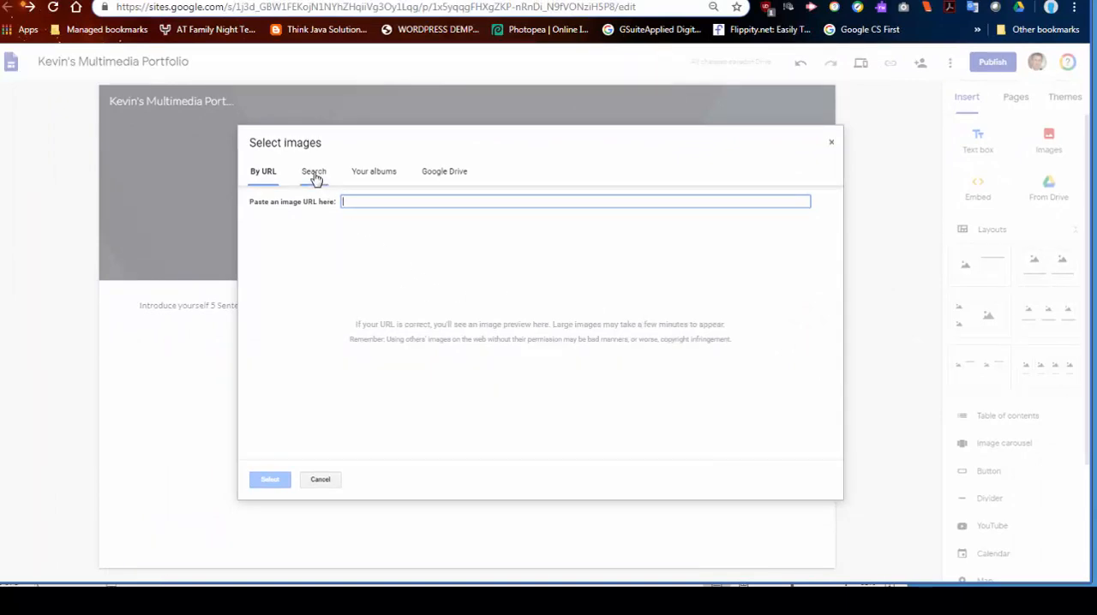
pyautogui.click(433, 173)
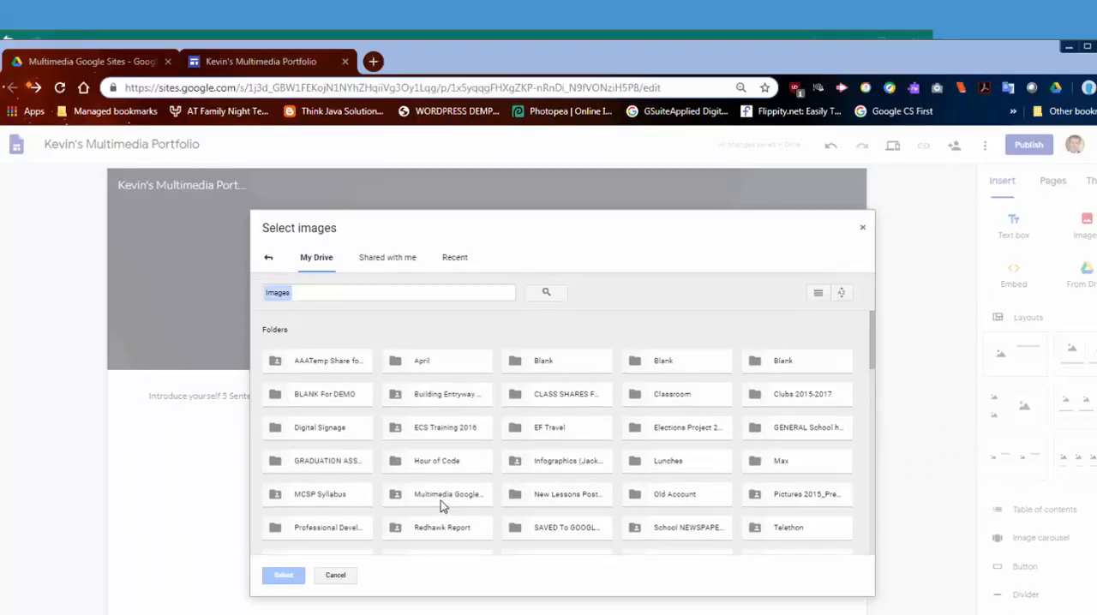
pyautogui.doubleClick(433, 438)
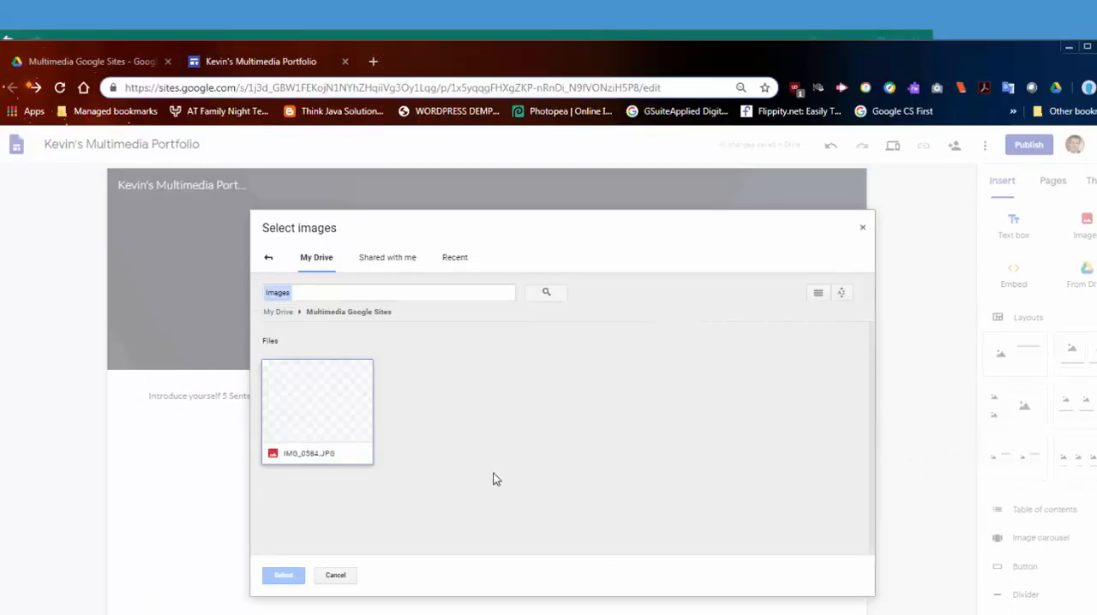
pyautogui.click(341, 424)
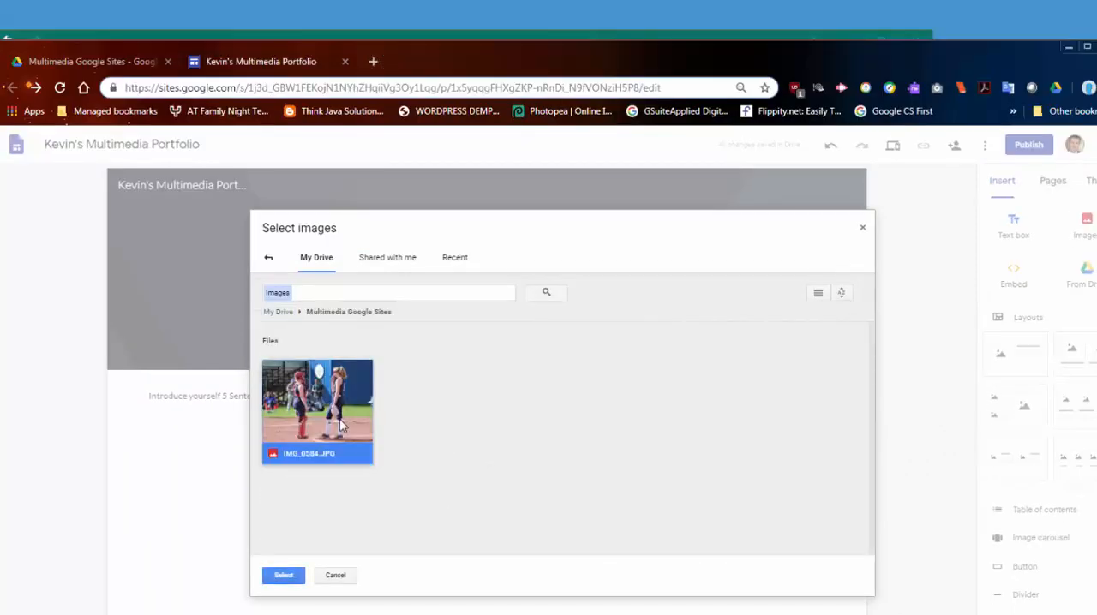
pyautogui.click(284, 576)
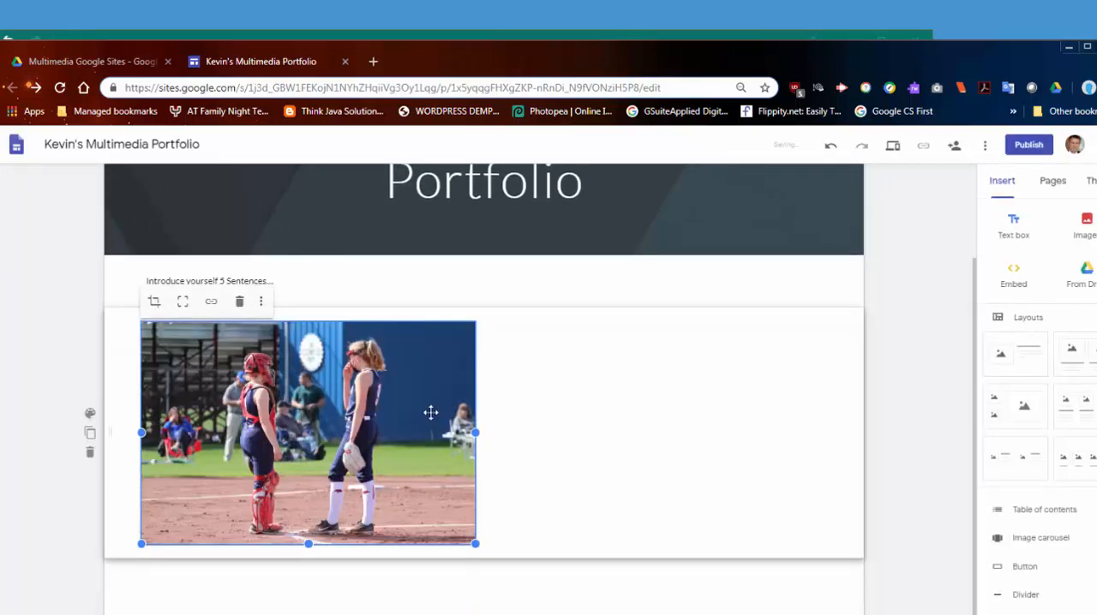
# Step: Move the photo's section above the introduction text section
pyautogui.click(511, 424)
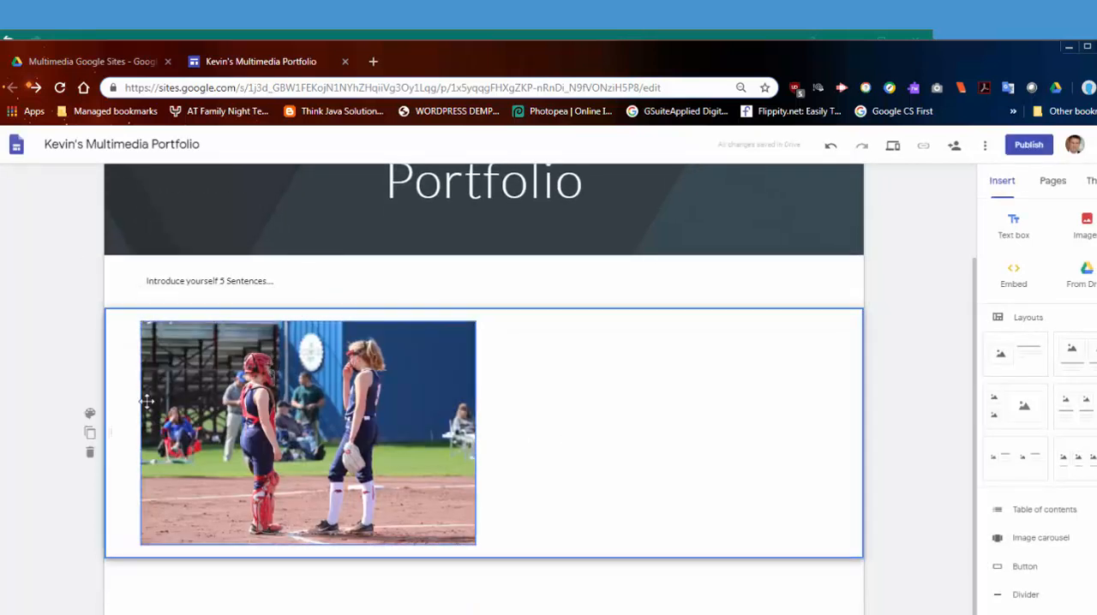
pyautogui.moveTo(114, 430); pyautogui.dragTo(506, 276)
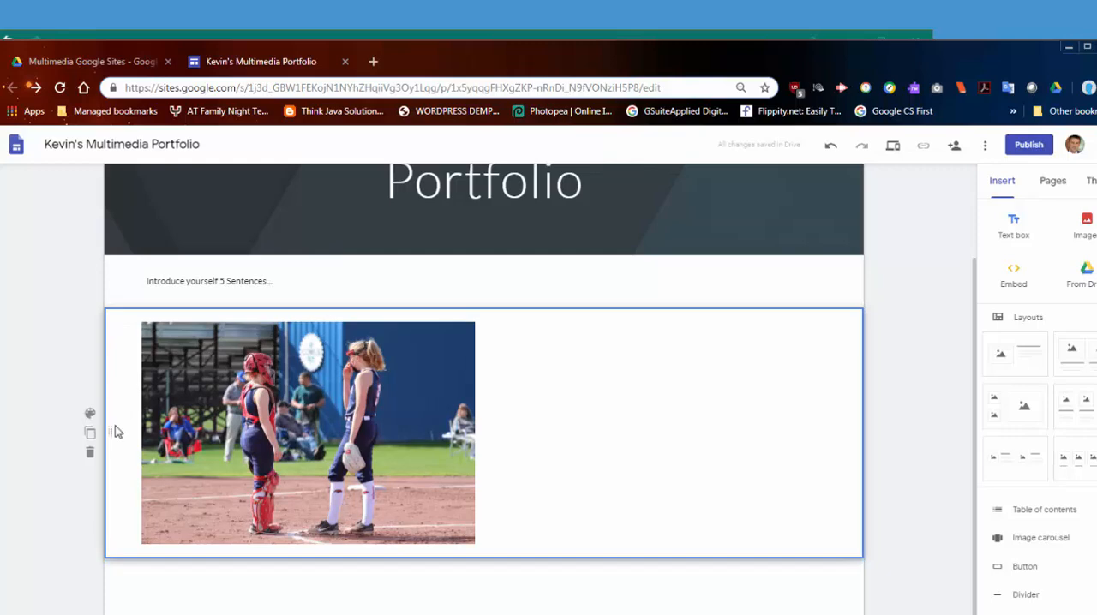
pyautogui.moveTo(118, 432); pyautogui.dragTo(845, 283)
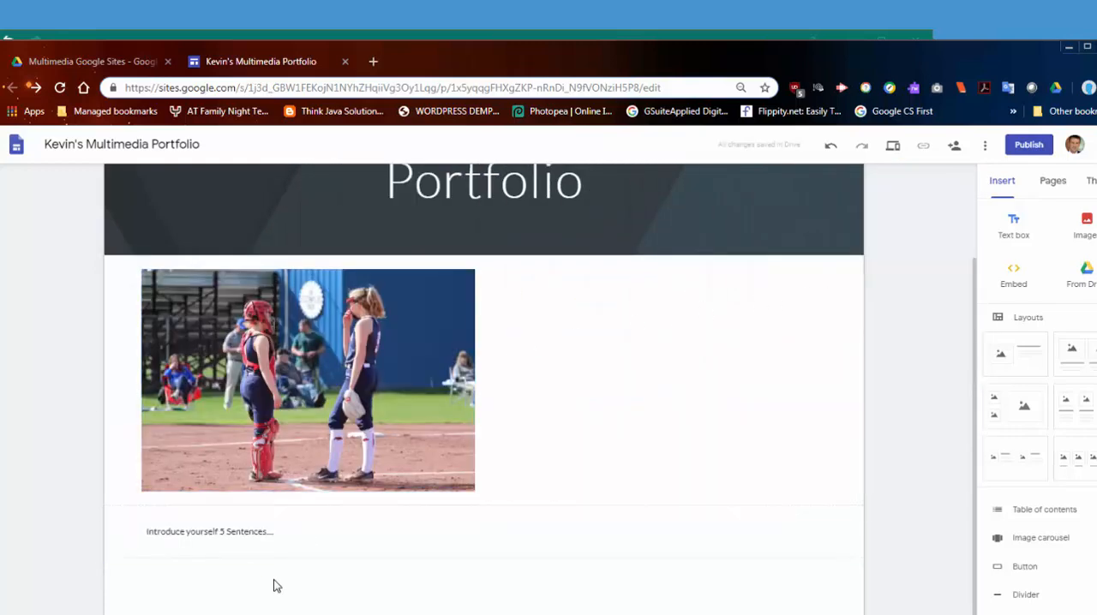
# Step: Narrow the introduction text box to about half the content width and place the photo to its right in the same section
pyautogui.click(269, 538)
pyautogui.moveTo(830, 533); pyautogui.dragTo(477, 557)
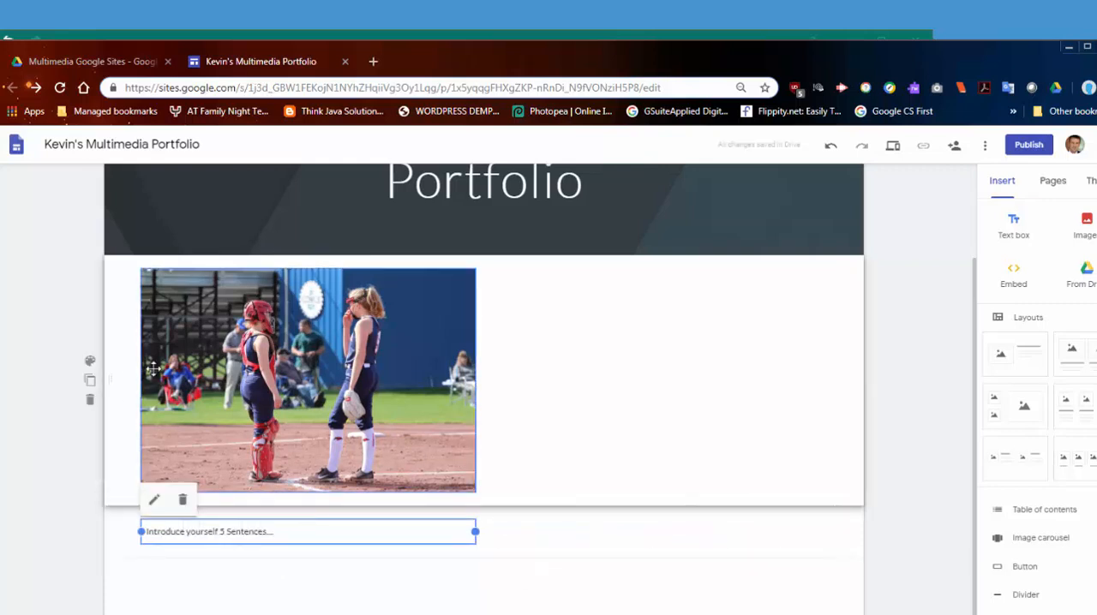
pyautogui.moveTo(154, 369); pyautogui.dragTo(541, 602)
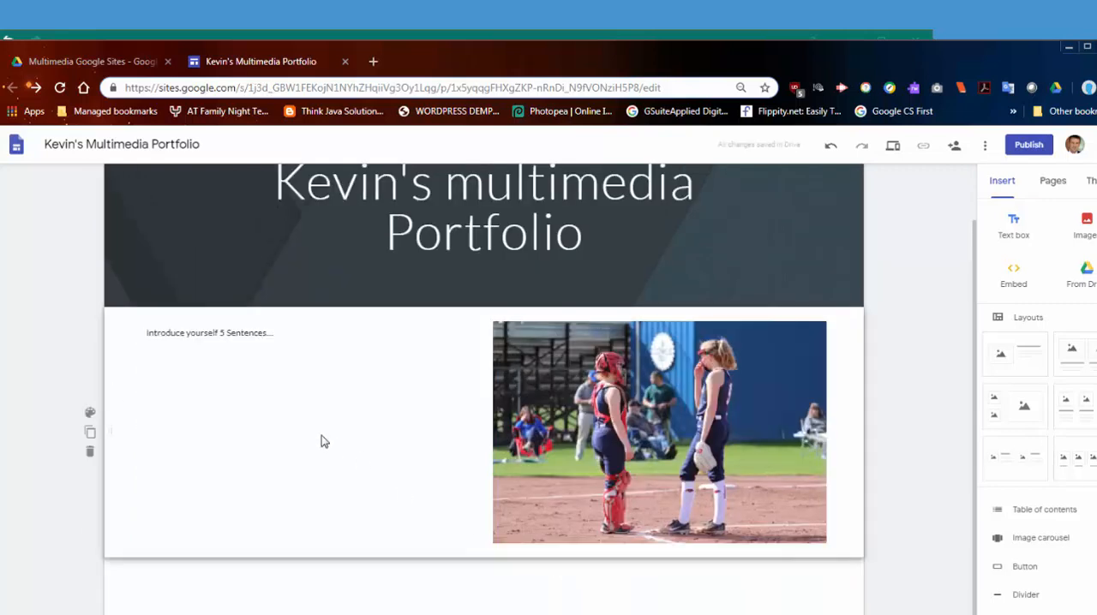
# Step: Replace the whole introduction text with the copied Lorem Ipsum paragraph
pyautogui.click(293, 338)
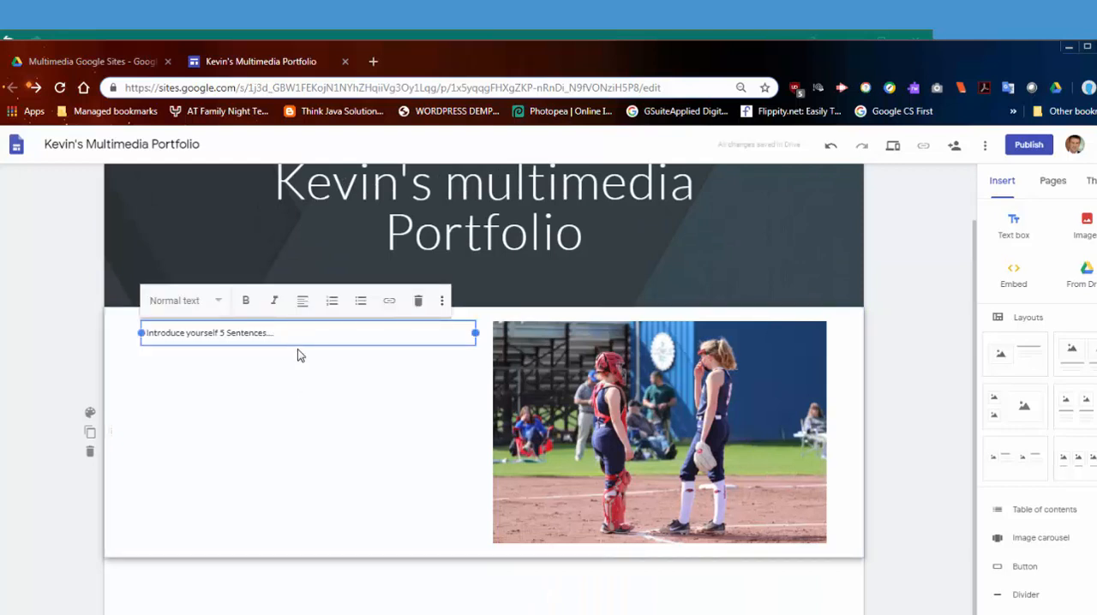
pyautogui.write('njj')
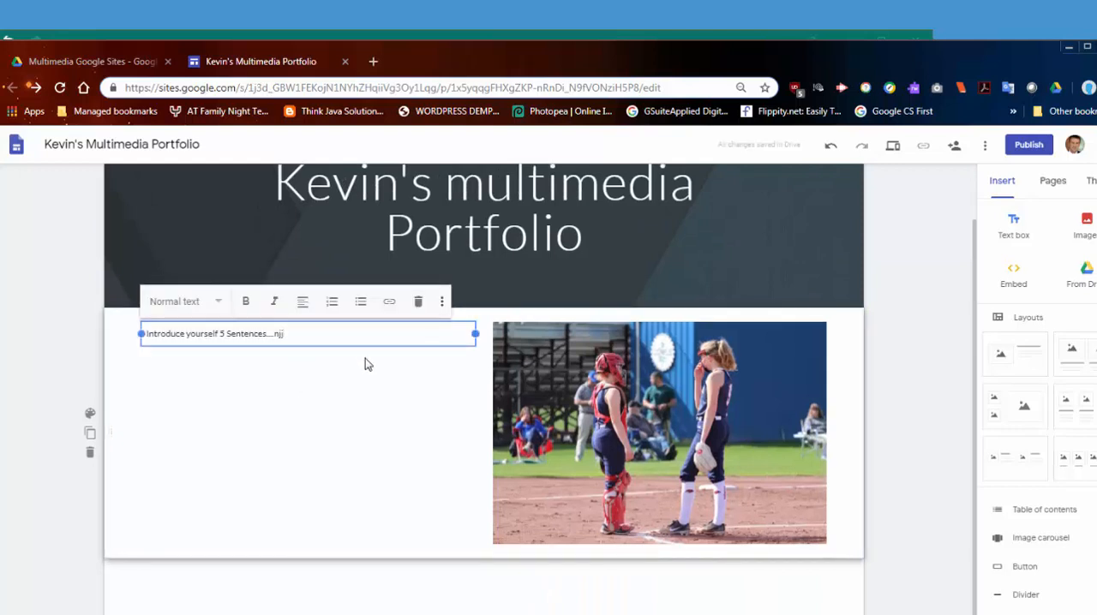
pyautogui.hotkey('ctrl', 'a')
pyautogui.write("orem Ipsum is simply dummy text of the printing and typesetting industry. Lorem Ipsum has been the industry's standard dummy text ever since the 1500s, when an unknown printer took a galley of type and scrambled it to make a type specimen book. It has survived not only five centuries, but also the leap into electronic typesetting, remaining essentially unchanged. It was popularised in the 1960s with the release of Letraset sheets containing Lorem Ipsum passages, and more recently with desktop publishing software like Aldus PageMaker including versions of Lorem Ipsum.")
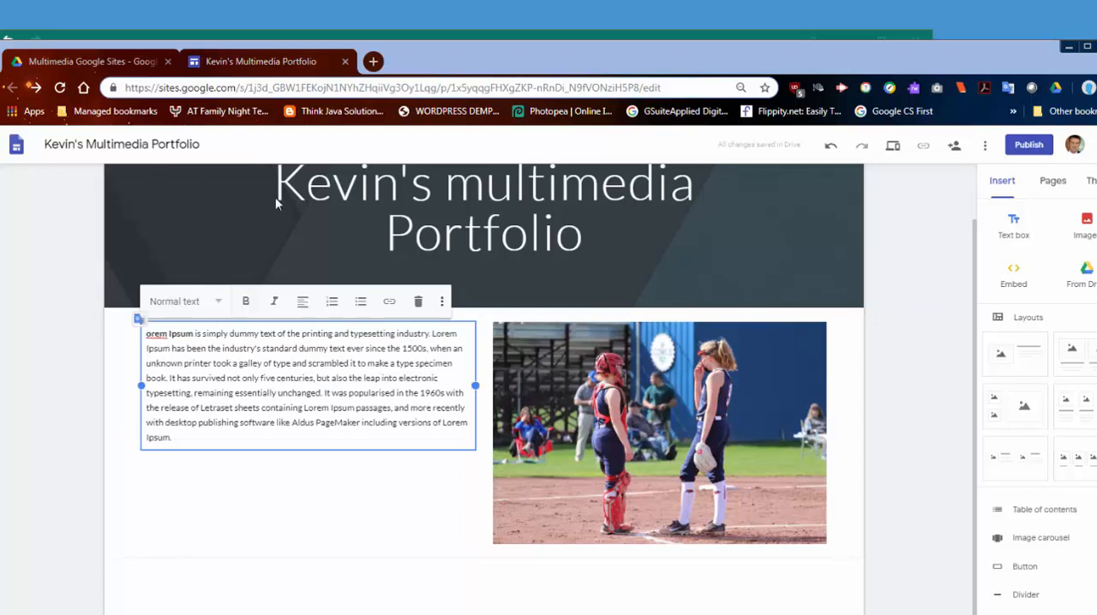
# Step: Shrink the softball photo from its lower-left corner, widening the gap between it and the text paragraph
pyautogui.click(613, 382)
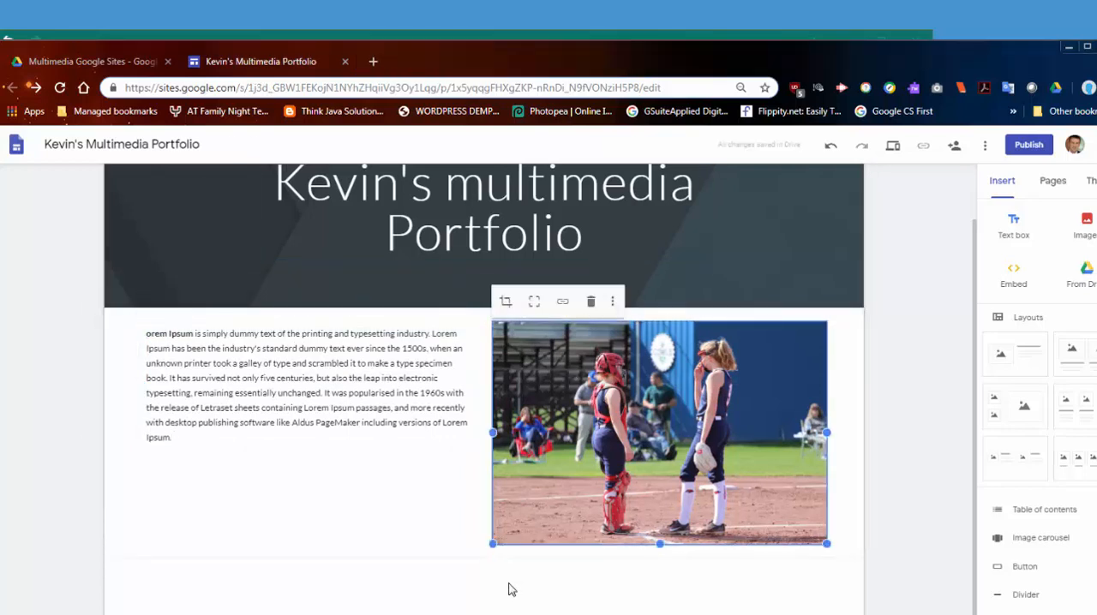
pyautogui.moveTo(494, 542); pyautogui.dragTo(554, 460)
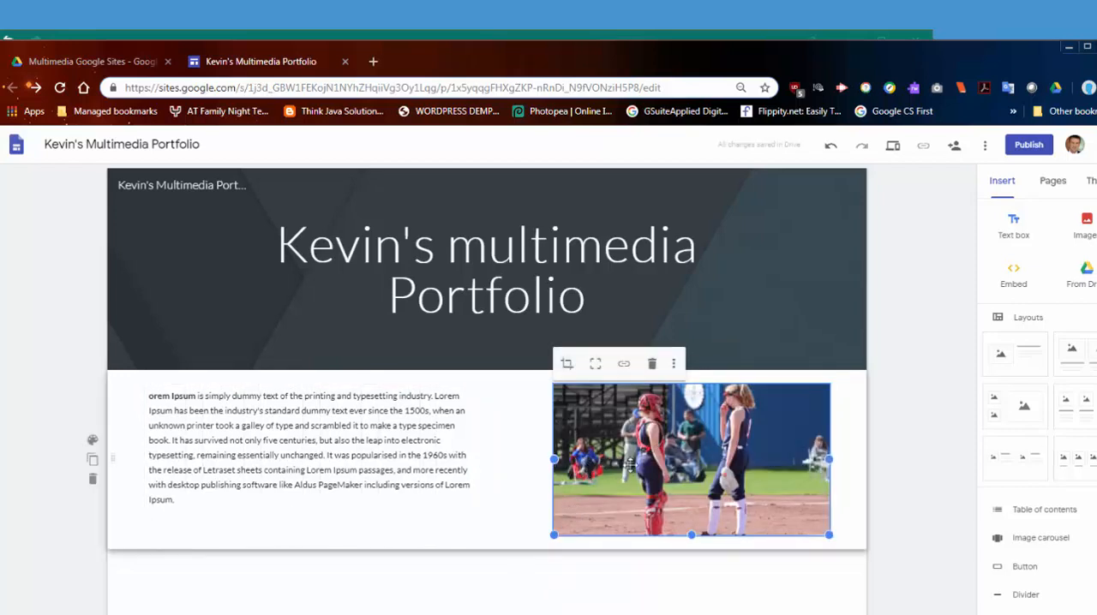
# Step: Add a layout section with three image placeholders, each with a heading and text below, beneath the introduction
pyautogui.click(484, 216)
pyautogui.click(296, 442)
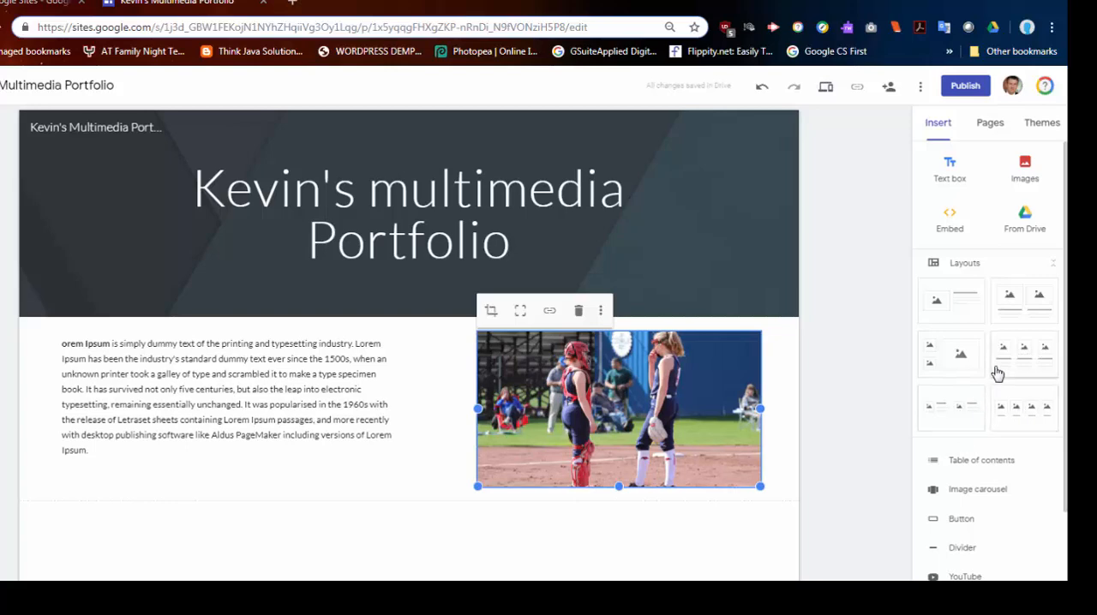
pyautogui.click(1034, 357)
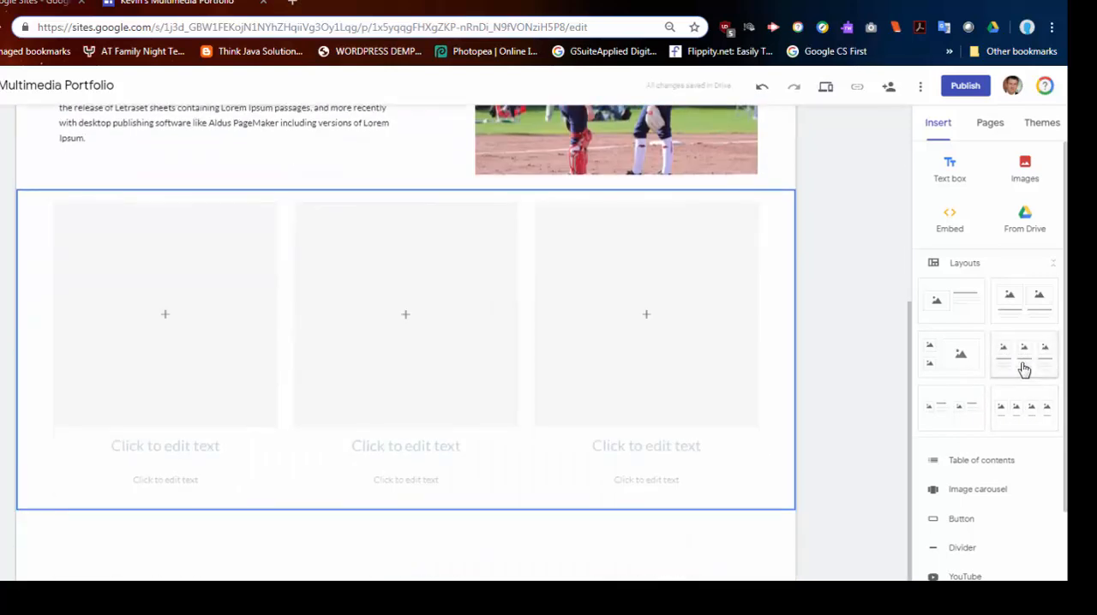
pyautogui.click(167, 317)
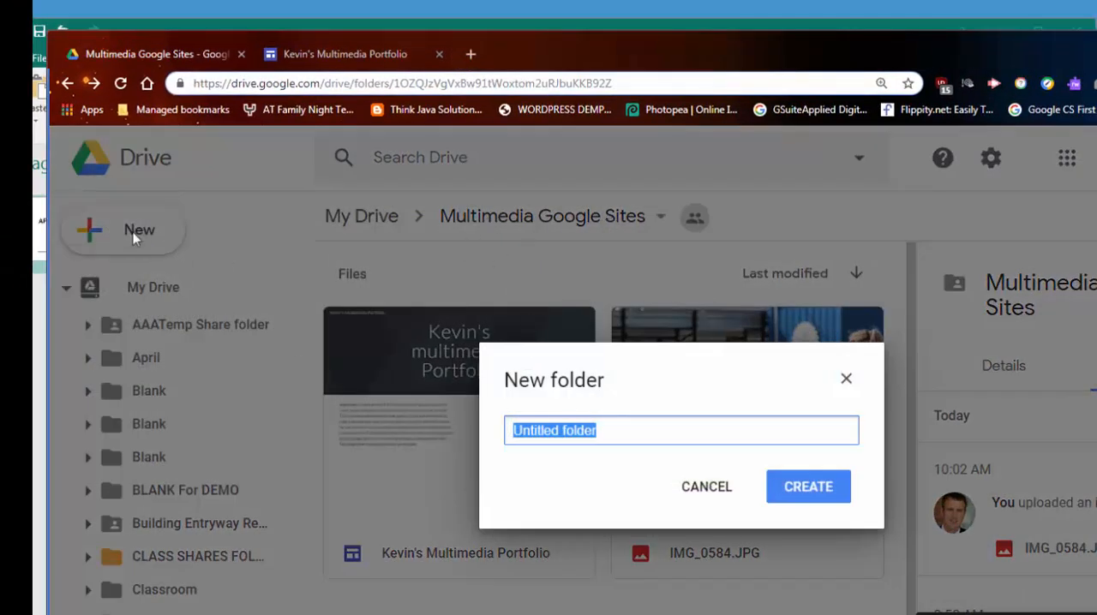
# Step: Upload the grey wolf image, the multimedia collage and the black lightning image to the Multimedia Google Sites folder in Drive
pyautogui.click(703, 485)
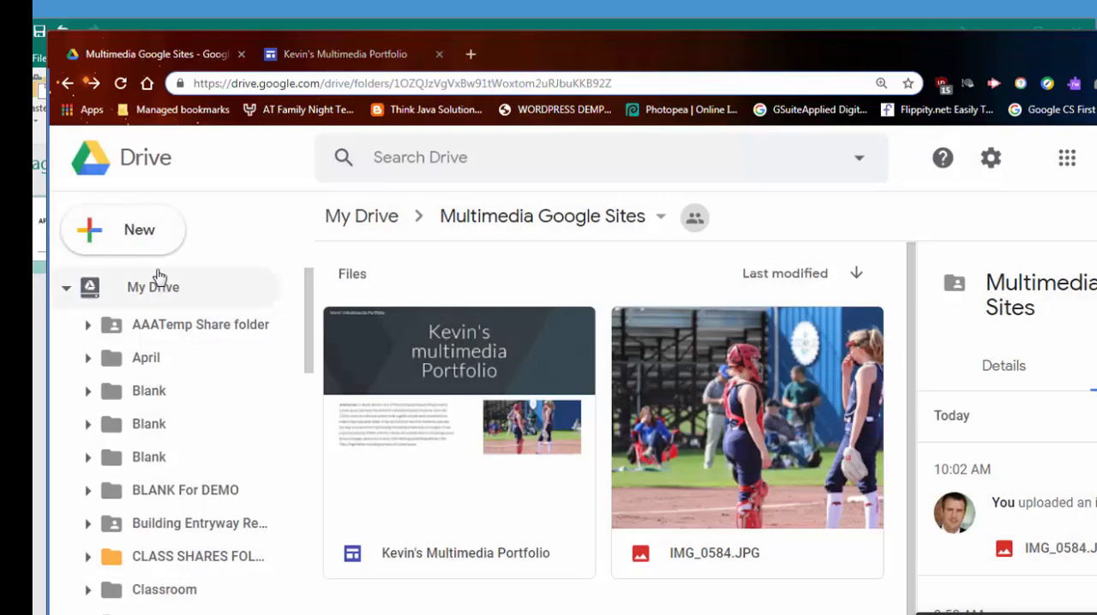
pyautogui.click(137, 232)
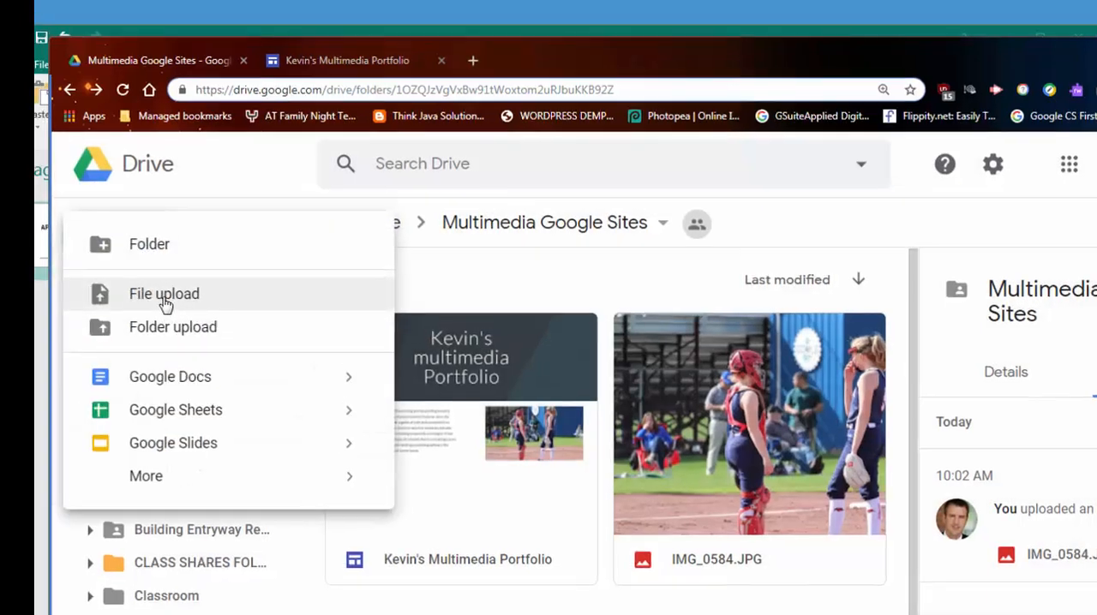
pyautogui.click(162, 301)
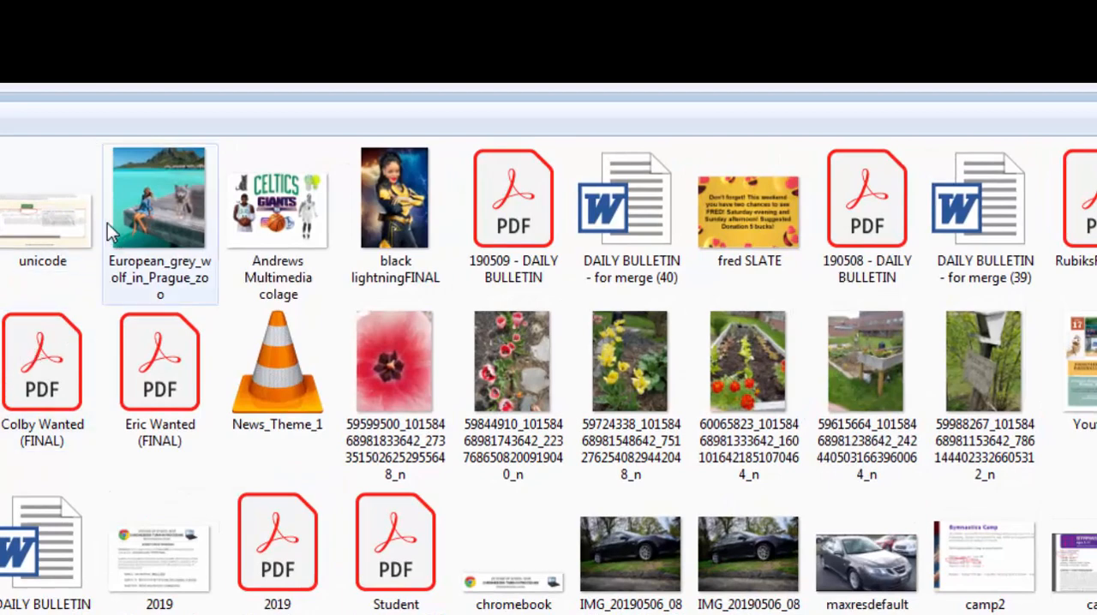
pyautogui.click(111, 223)
pyautogui.keyDown('ctrl'); pyautogui.click(279, 225); pyautogui.keyUp('ctrl')
pyautogui.keyDown('ctrl'); pyautogui.click(378, 216); pyautogui.keyUp('ctrl')
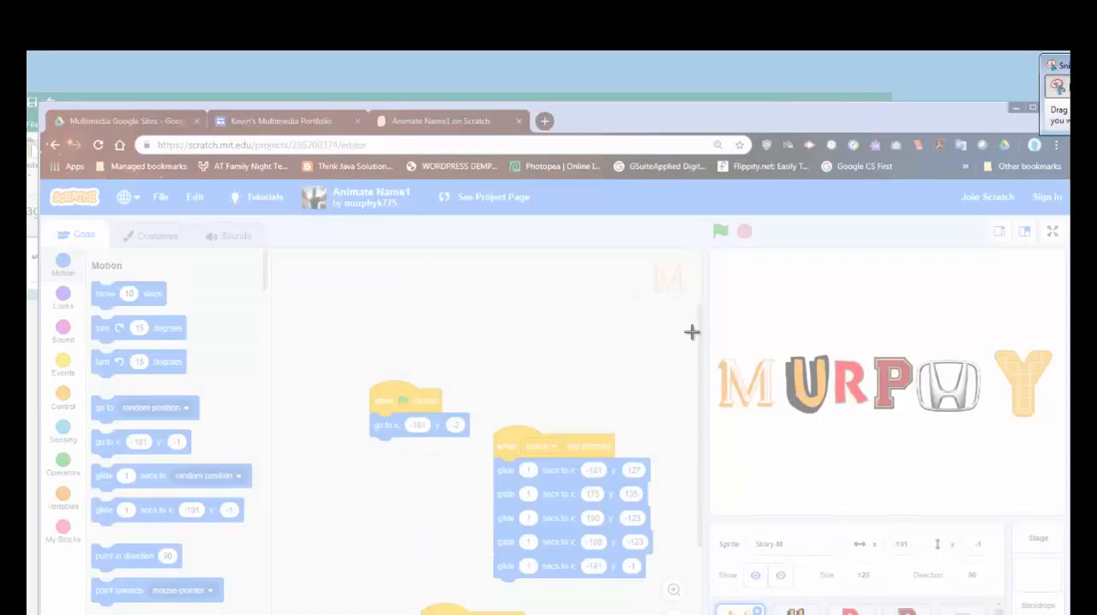
# Step: Capture the Scratch project's stage with the Snipping Tool and save the snip as scratch.PNG
pyautogui.moveTo(696, 243); pyautogui.dragTo(1059, 511)
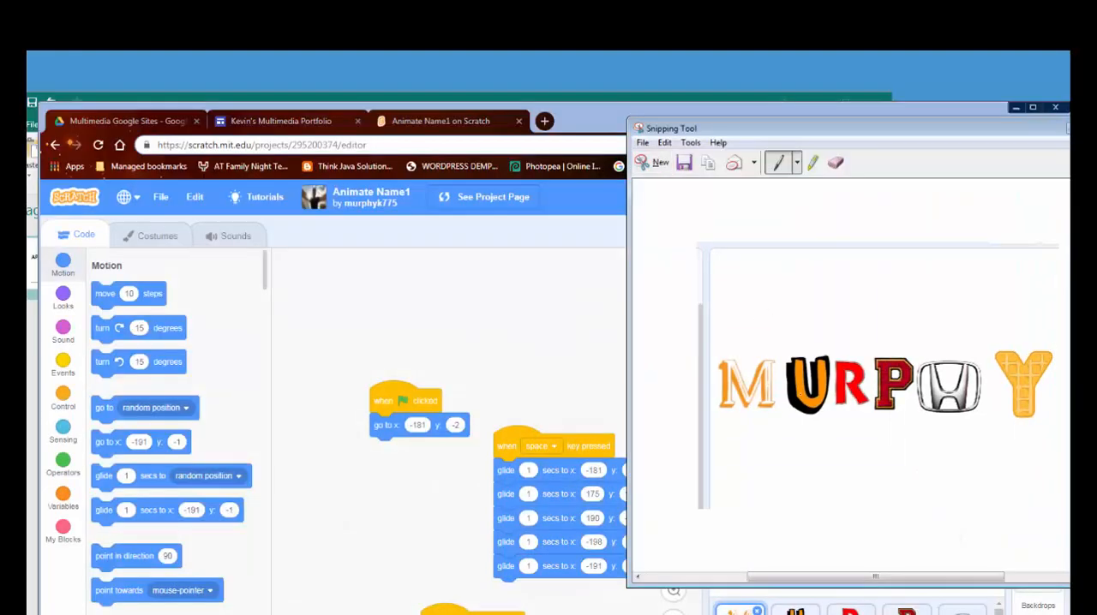
pyautogui.click(684, 162)
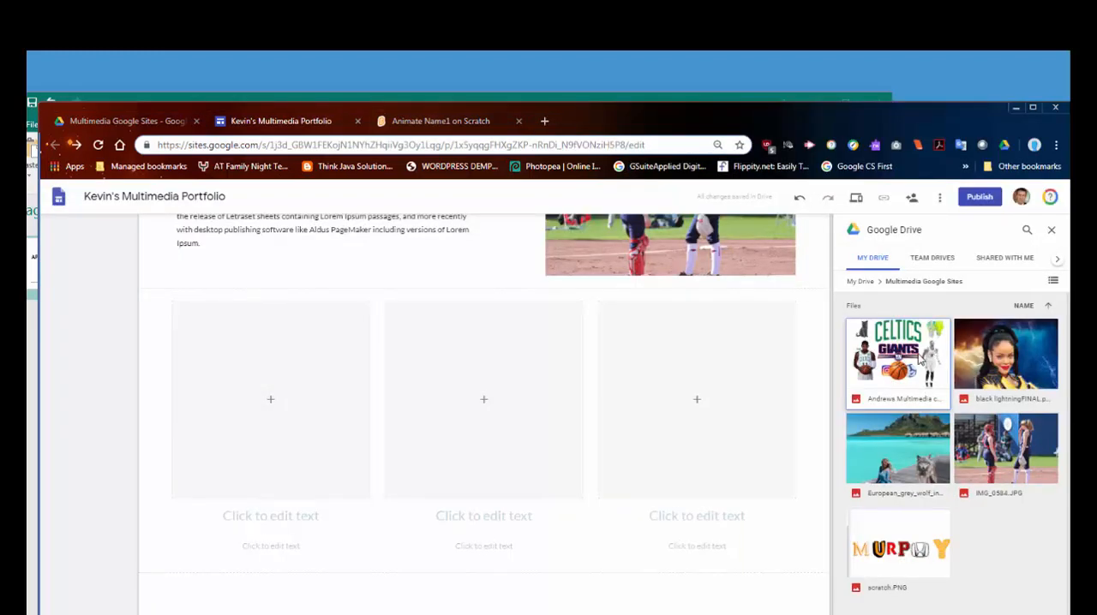
# Step: Fill the first image placeholder with the multimedia collage and the second with the black lightning image from Drive
pyautogui.click(922, 360)
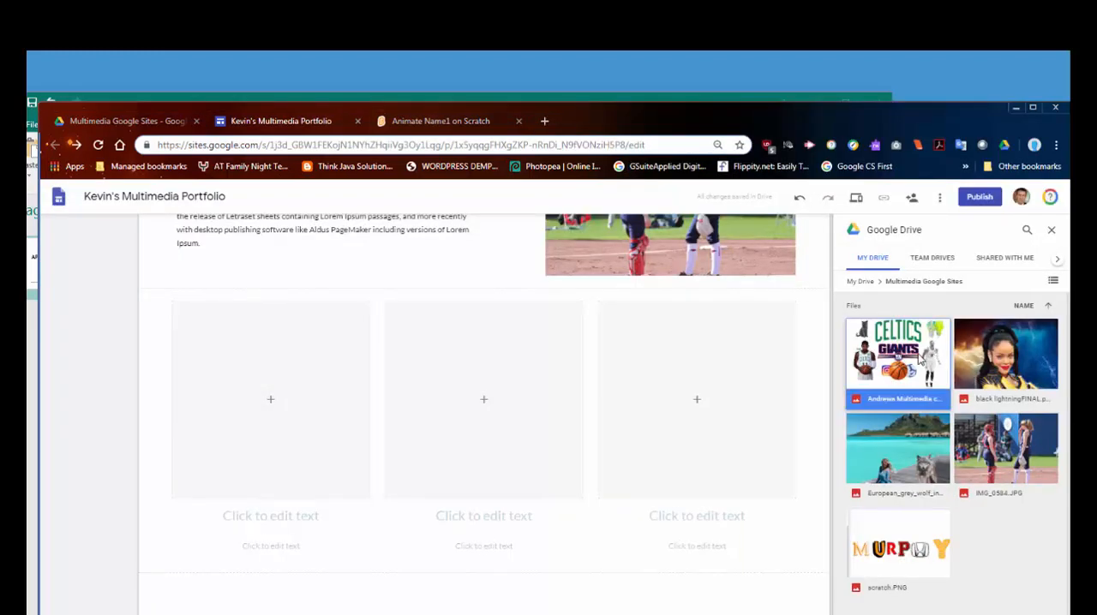
pyautogui.click(484, 399)
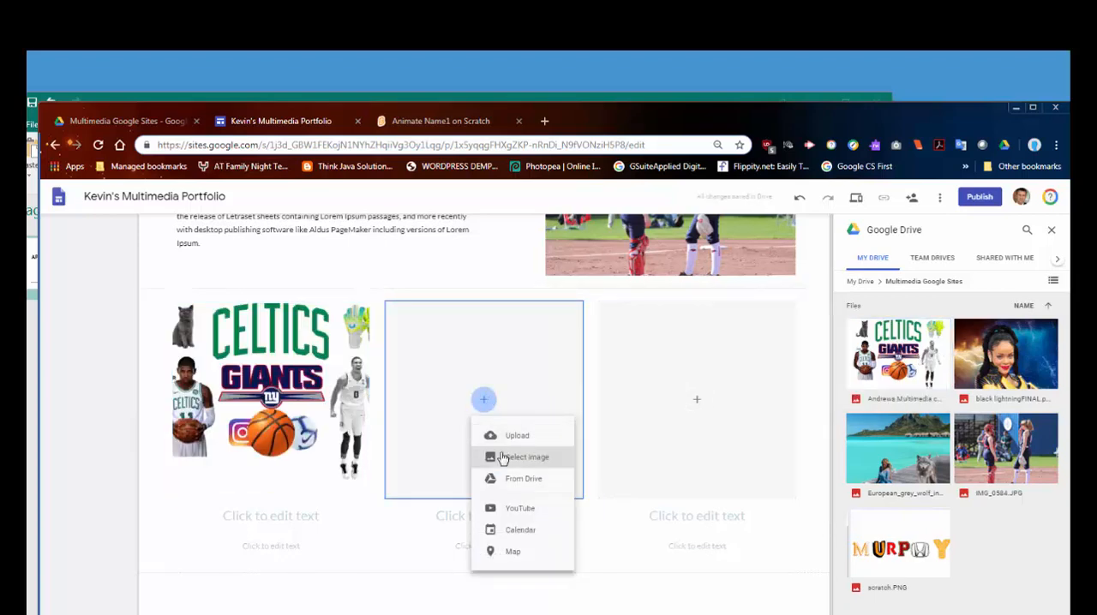
pyautogui.click(516, 477)
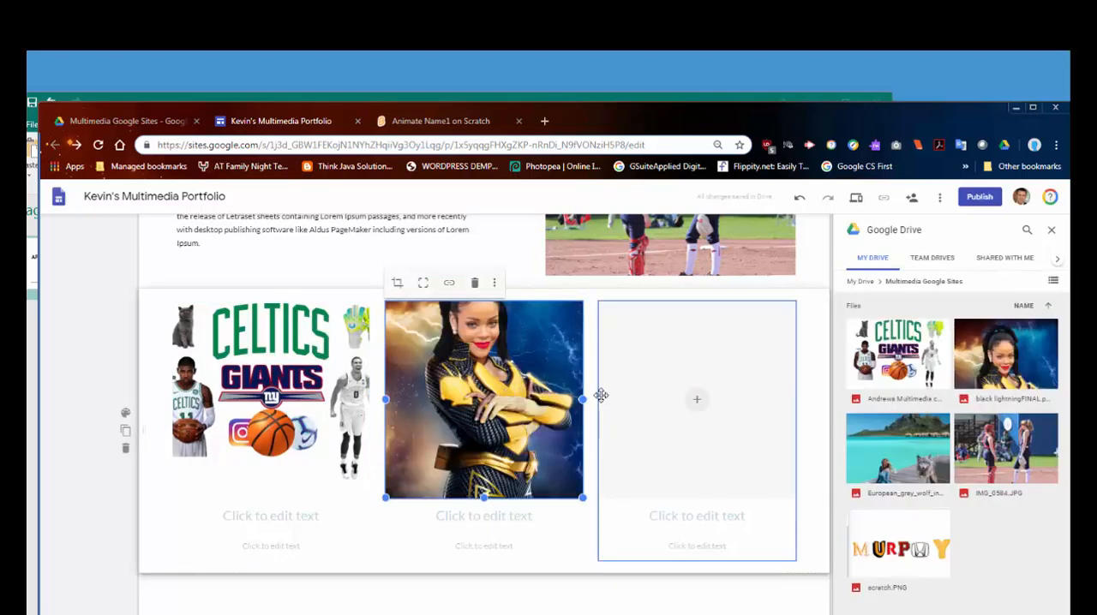
# Step: Reposition the black lightning image within its crop frame so the woman's whole head is inside it
pyautogui.moveTo(509, 368)
pyautogui.mouseDown()
pyautogui.moveTo(505, 387)
pyautogui.moveTo(526, 388)
pyautogui.moveTo(497, 376)
pyautogui.mouseUp()
pyautogui.doubleClick(488, 351)
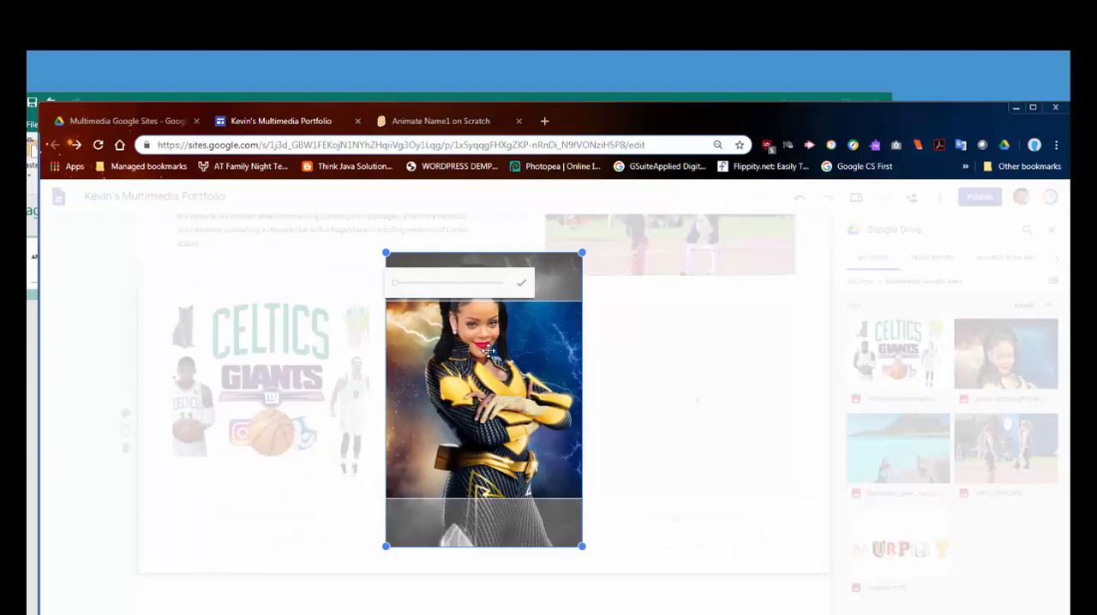
pyautogui.moveTo(397, 288); pyautogui.dragTo(393, 288)
pyautogui.moveTo(494, 361); pyautogui.dragTo(496, 384)
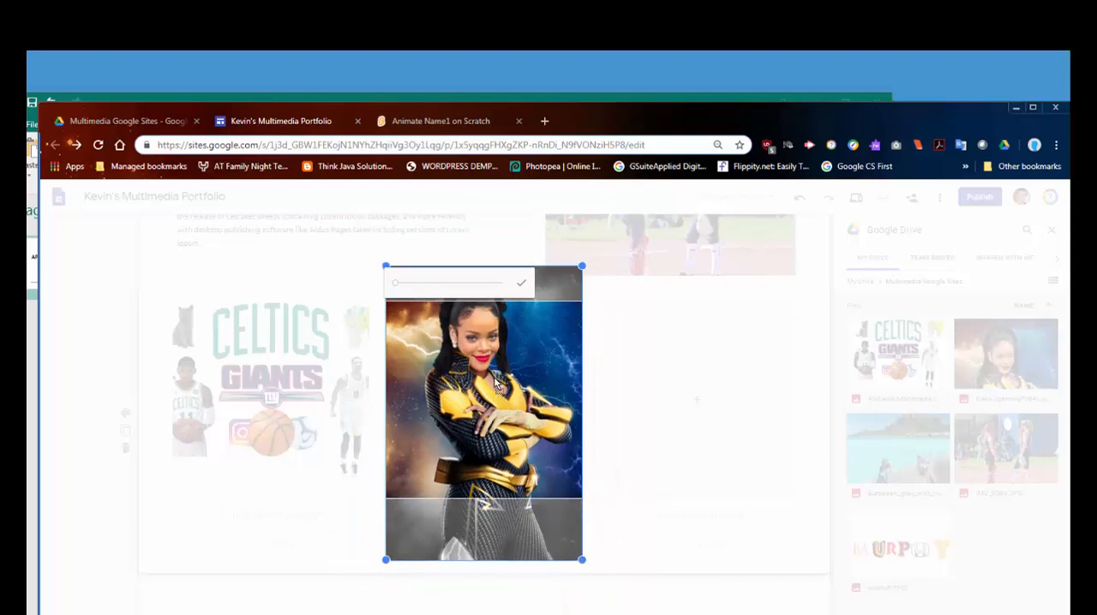
pyautogui.click(521, 284)
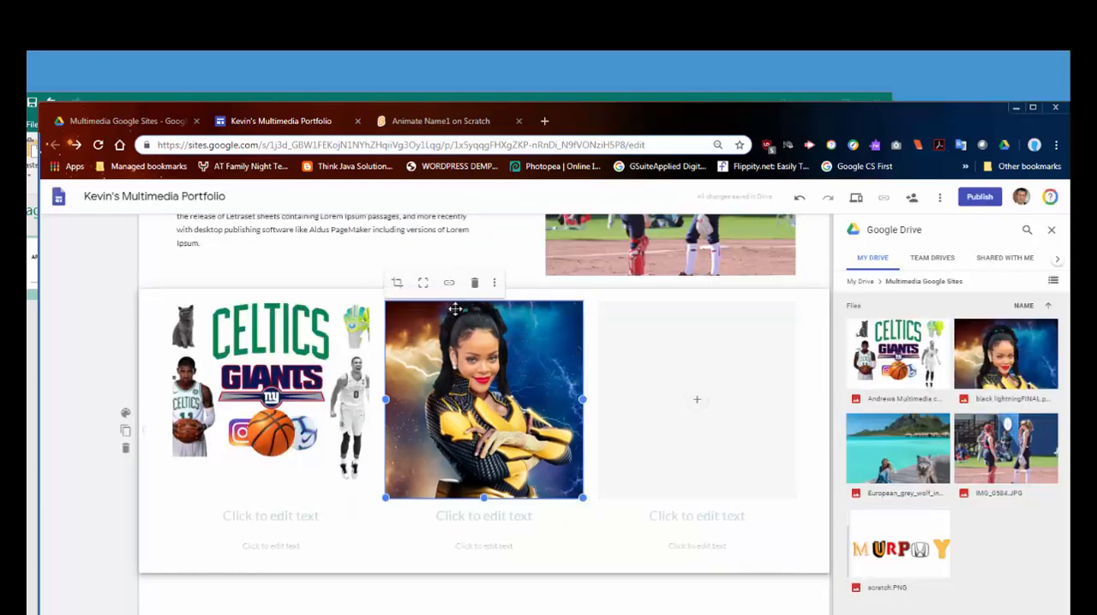
# Step: Insert the European grey wolf image from Drive's Multimedia Google Sites folder into the third placeholder
pyautogui.click(684, 409)
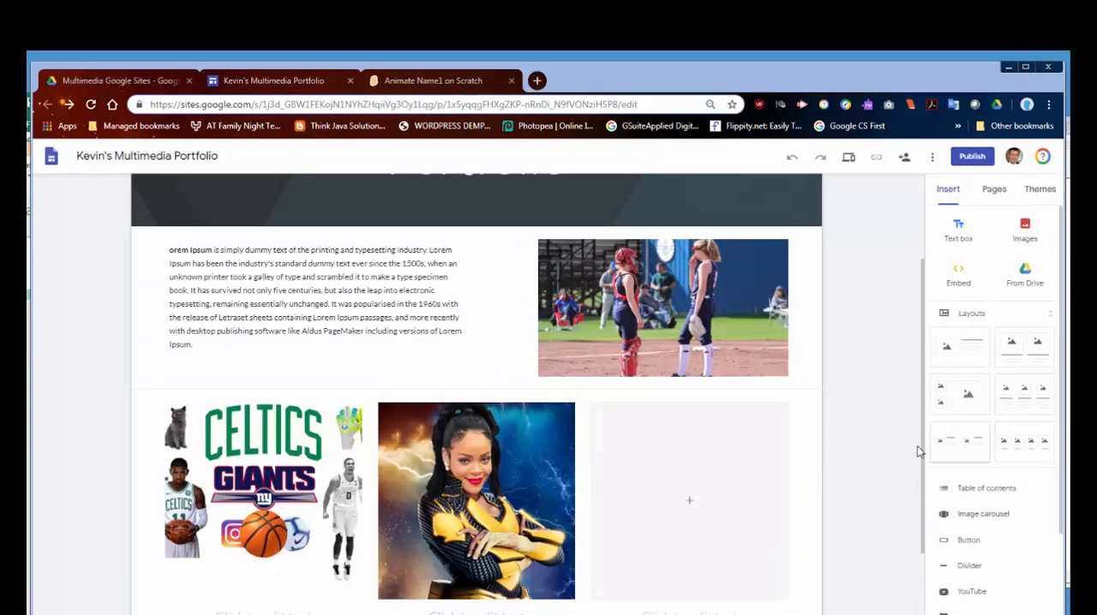
pyautogui.click(690, 501)
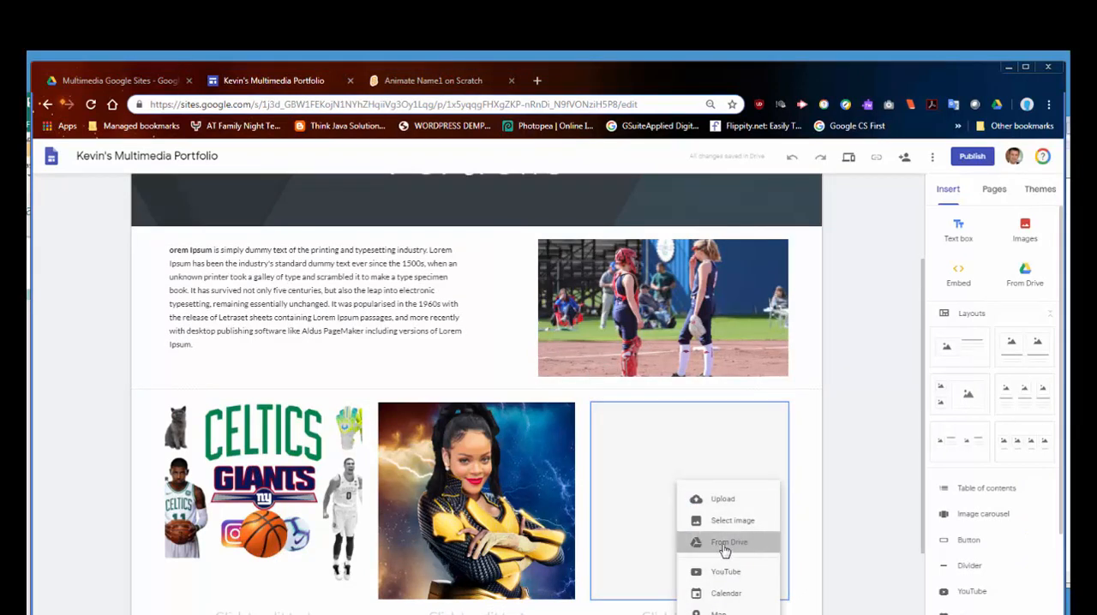
pyautogui.click(720, 543)
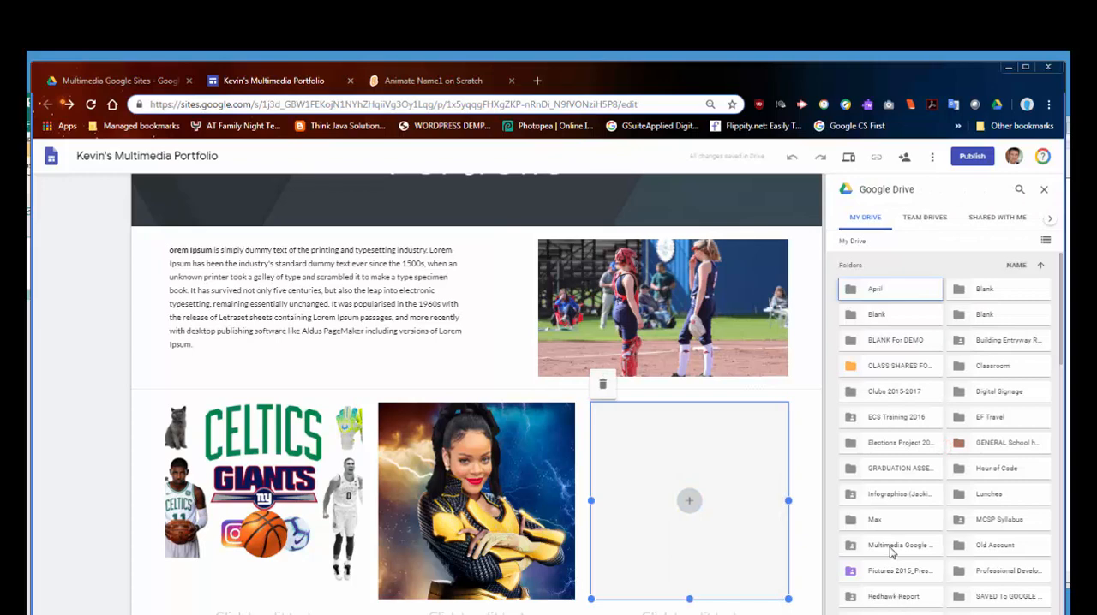
pyautogui.doubleClick(892, 548)
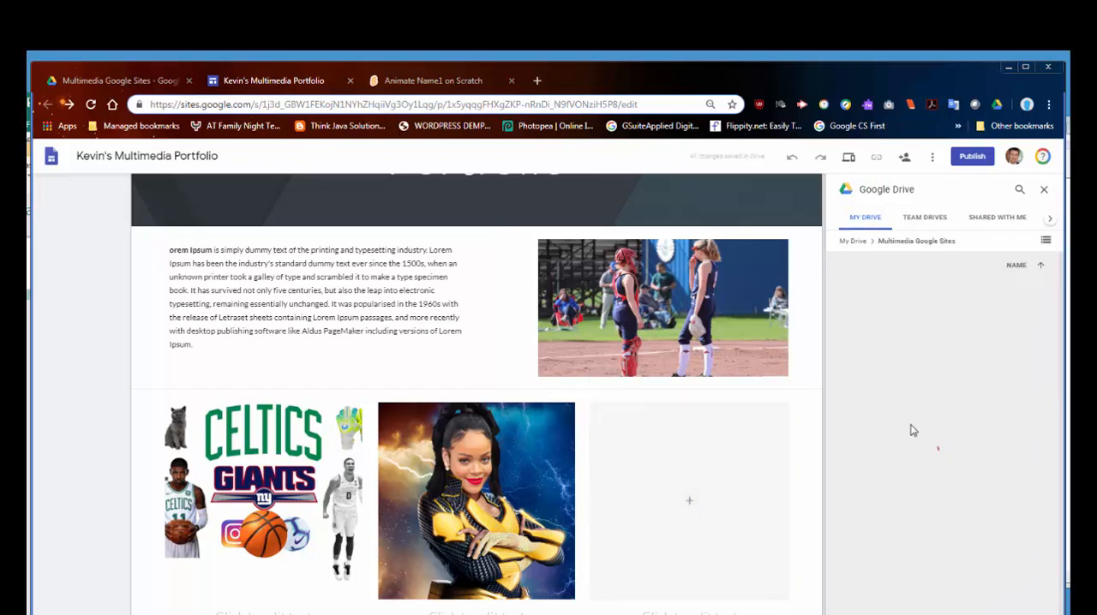
pyautogui.moveTo(923, 420); pyautogui.dragTo(729, 522)
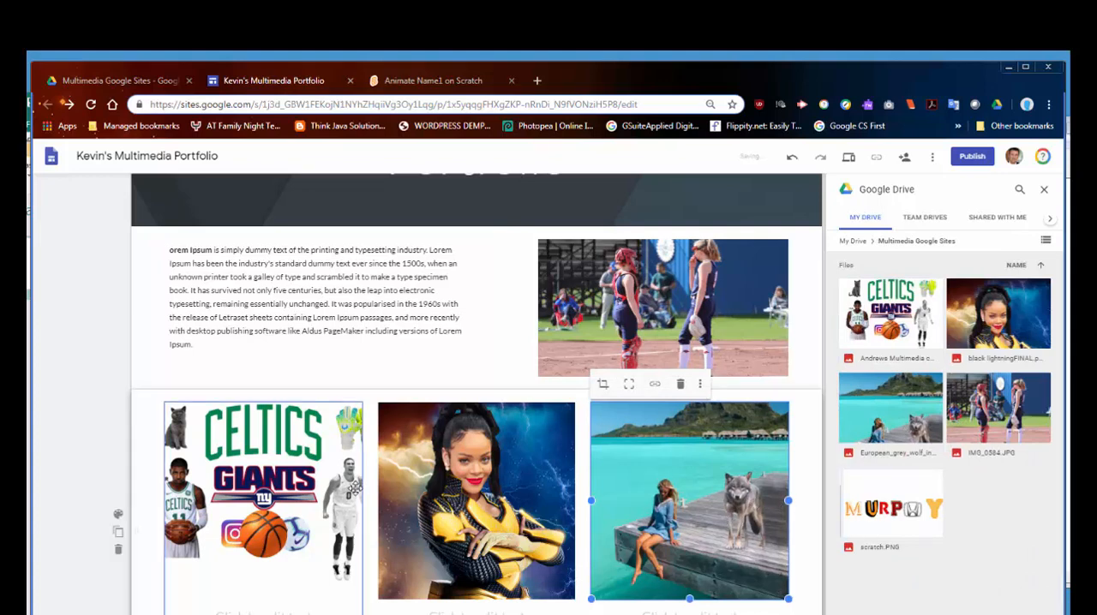
# Step: Enter "Title Project" as the heading under the collage image
pyautogui.scroll(-1, 248, 577)
pyautogui.click(253, 554)
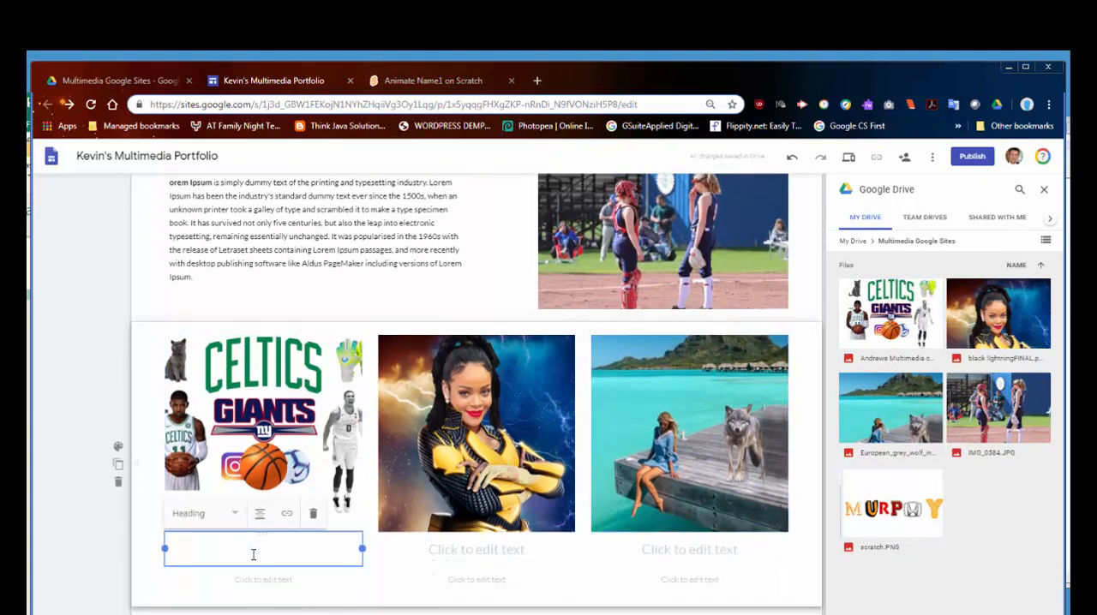
pyautogui.write('Title Project')
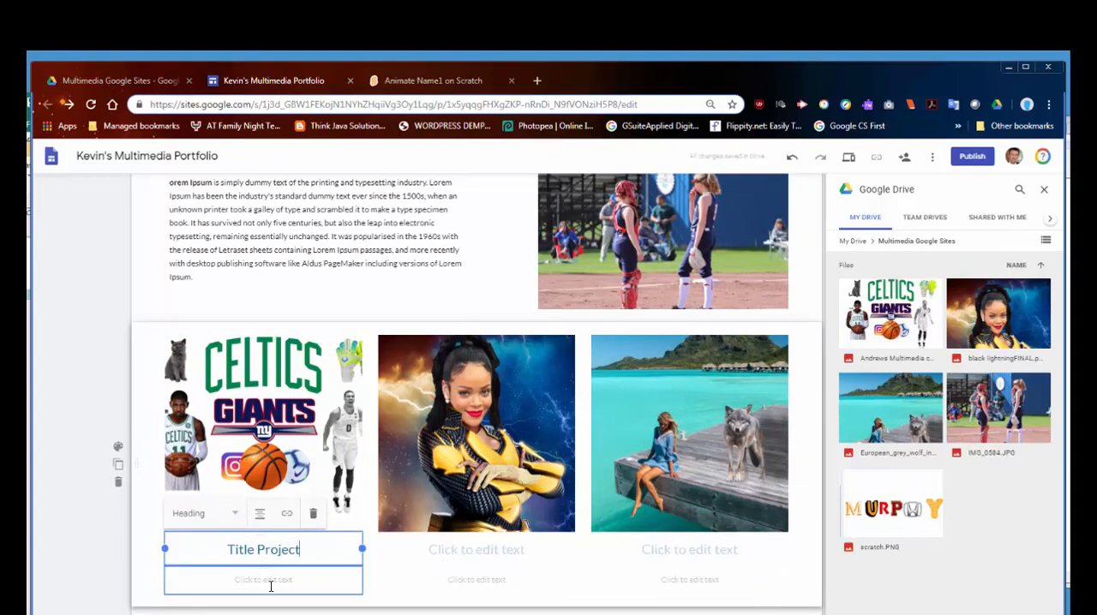
# Step: Fill the description under the "Title Project" heading with random filler characters
pyautogui.click(279, 576)
pyautogui.write('klzXLKc')
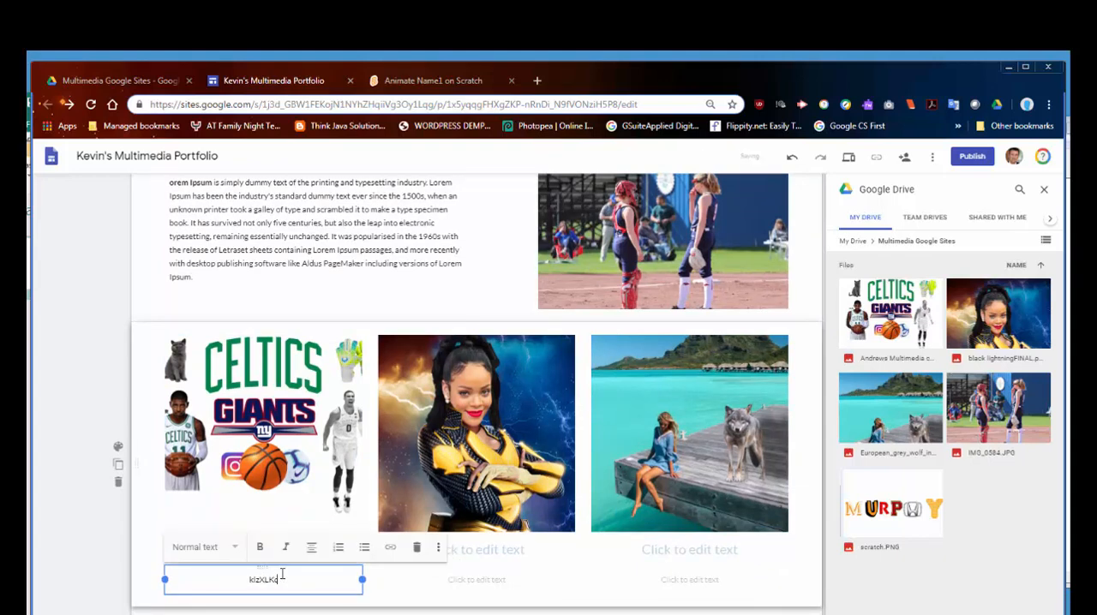
pyautogui.write('KLxjcLXZc.ZNXhzxcvjxcjvnm')
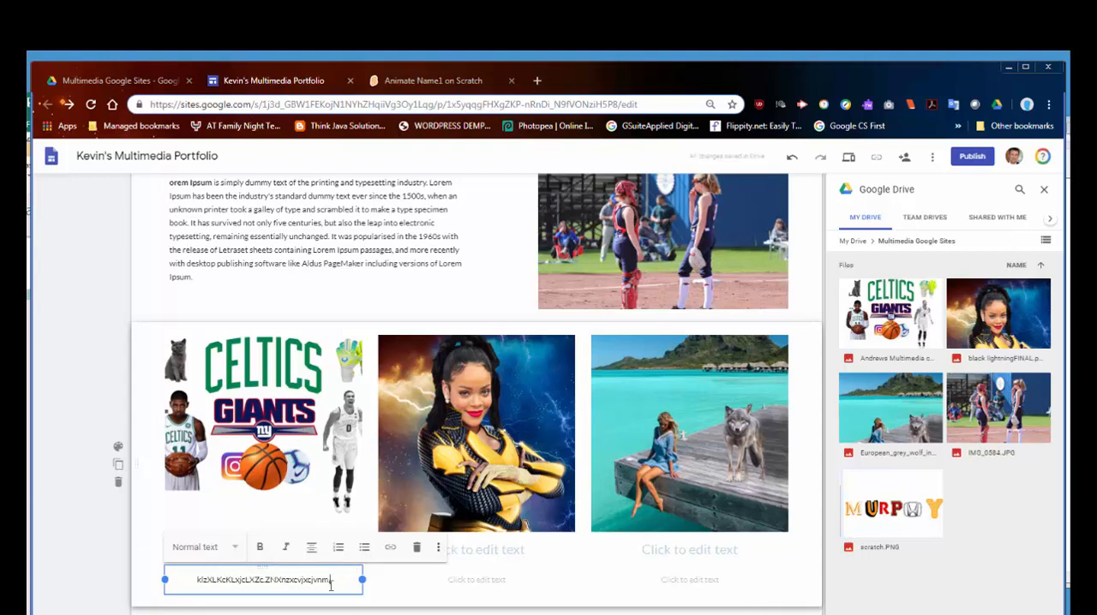
# Step: Replace the filler characters under "Title Project" with the copied Lorem Ipsum paragraph
pyautogui.moveTo(335, 582); pyautogui.dragTo(197, 585)
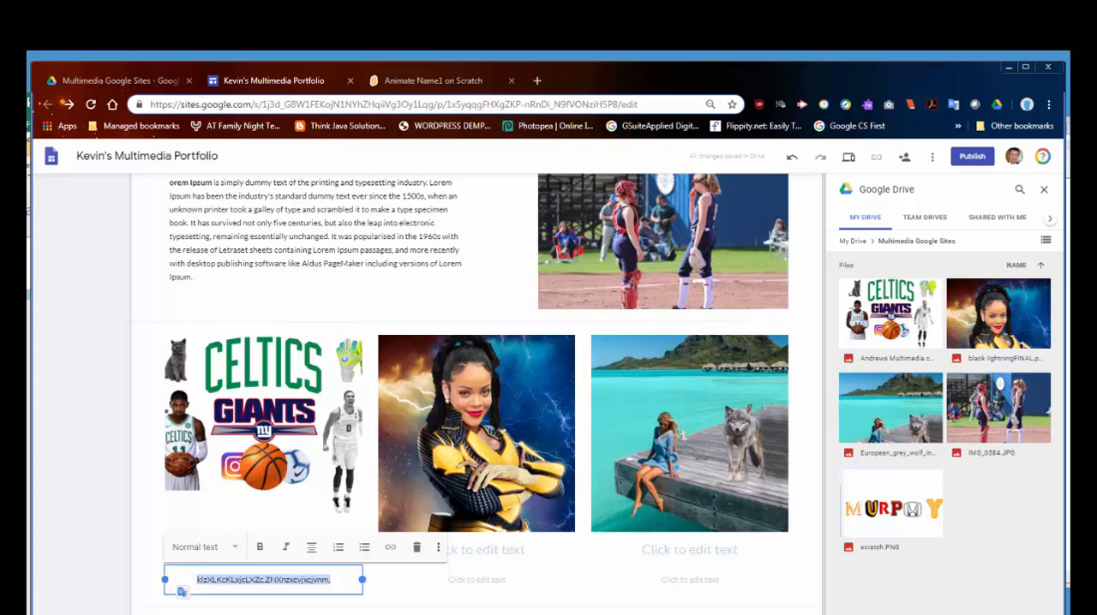
pyautogui.click(294, 580)
pyautogui.moveTo(337, 580); pyautogui.dragTo(197, 591)
pyautogui.write("orem Ipsum is simply dummy text of the printing and typesetting industry. Lorem Ipsum has been the industry's standard dummy text ever since the 1500s, when an unknown printer took a galley of type and scrambled it to make a type specimen book. It has survived not only five centuries, but also the leap into electronic typesetting, remaining essentially unchanged. It was popularised in the 1960s with the release of Letraset sheets containing Lorem Ipsum passages, and more recently with desktop publishing software like Aldus PageMaker including versions of Lorem Ipsum.")
pyautogui.scroll(1, 328, 514)
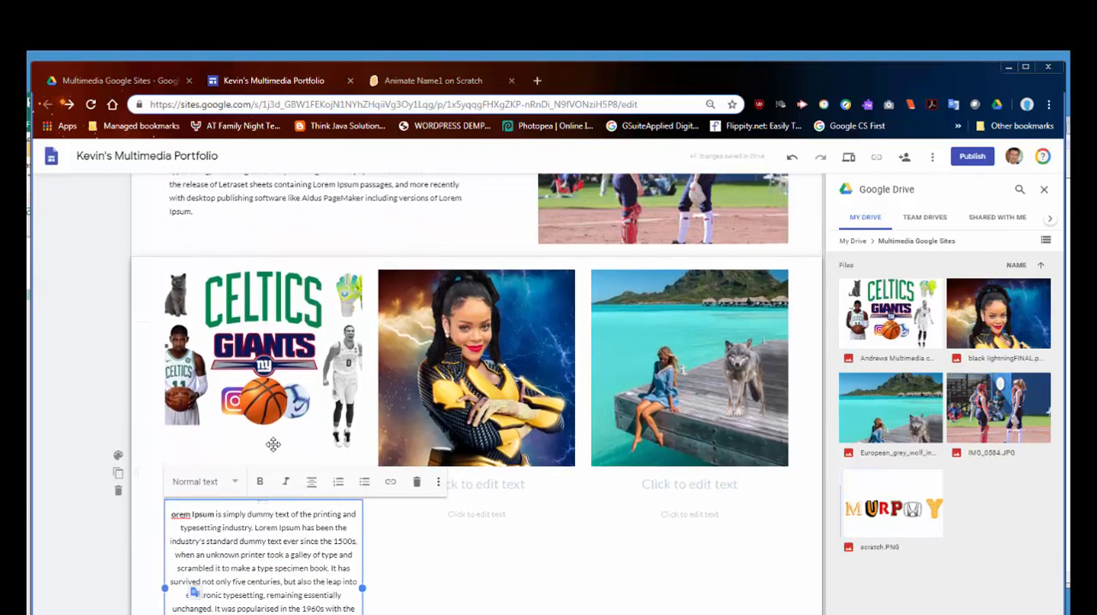
# Step: Add a layout section with one image placeholder beside a heading and text below the three-column section
pyautogui.click(445, 523)
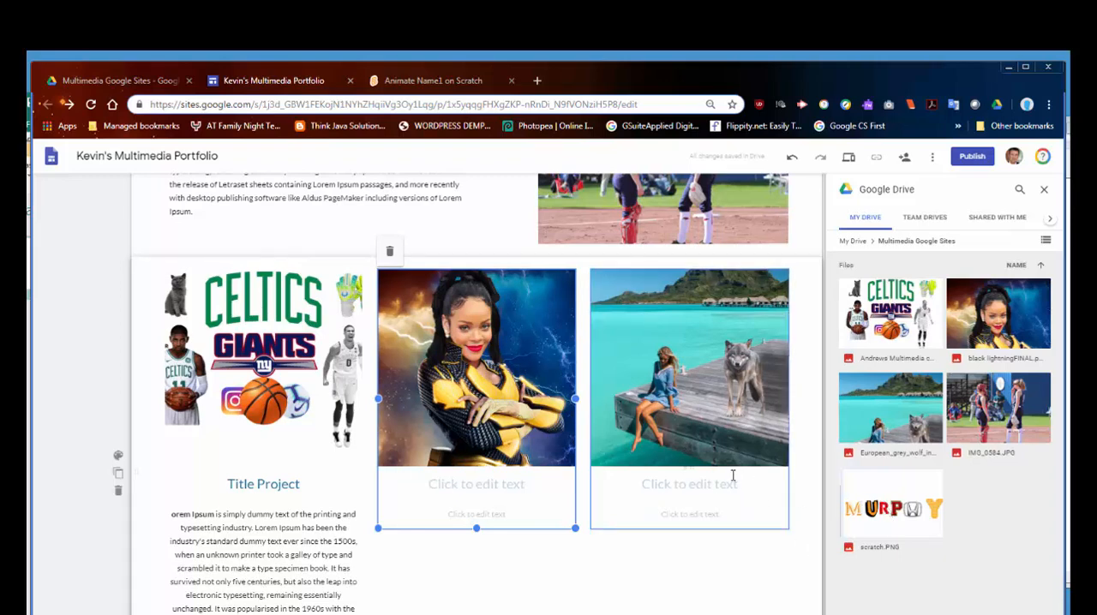
pyautogui.scroll(-2, 696, 384)
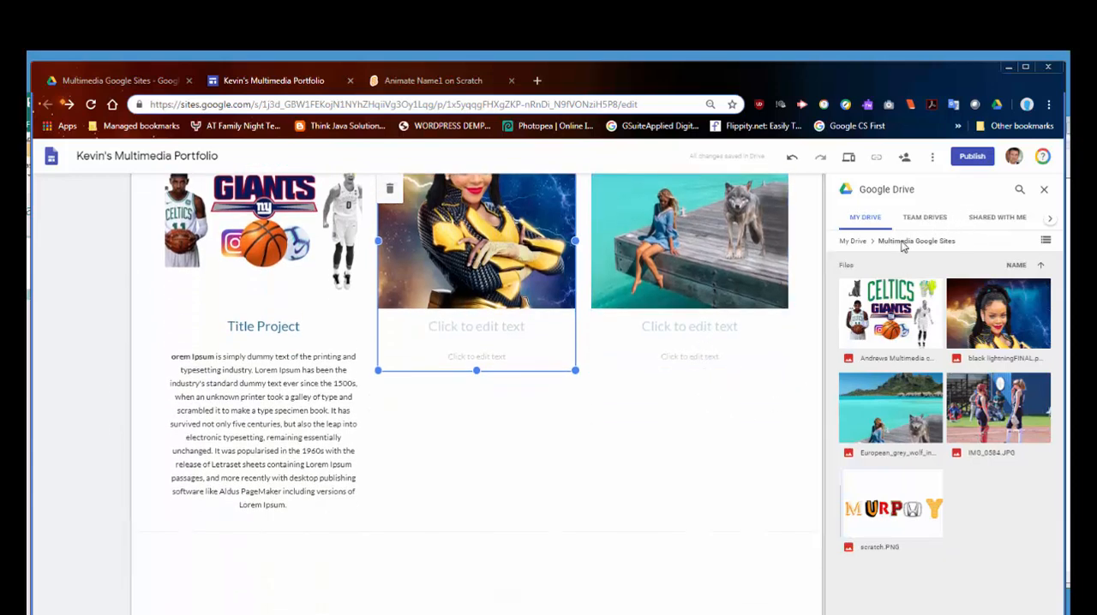
pyautogui.click(1043, 189)
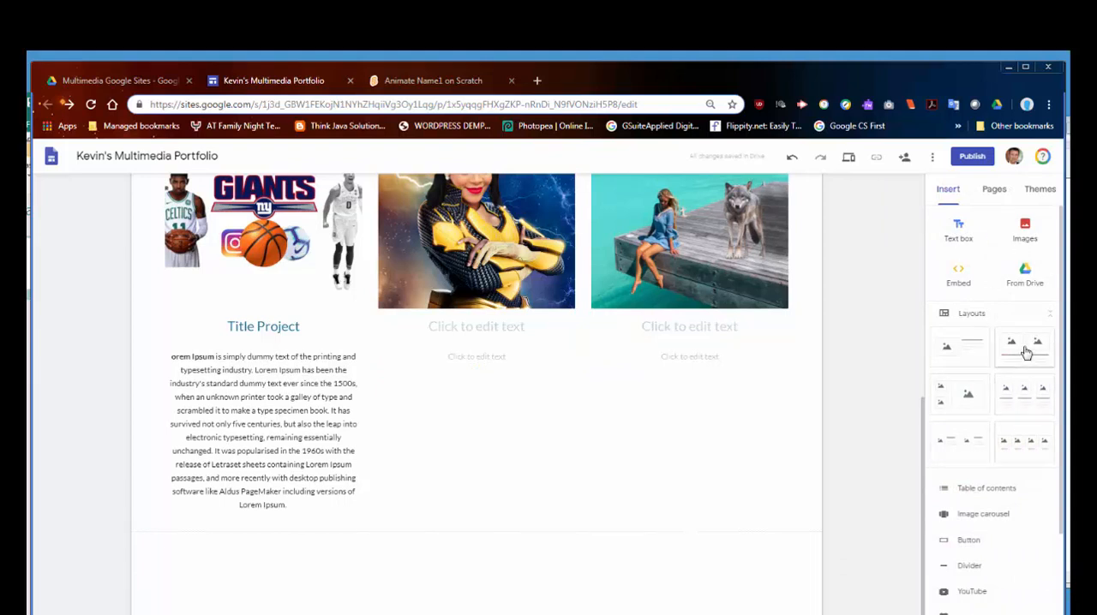
pyautogui.click(967, 357)
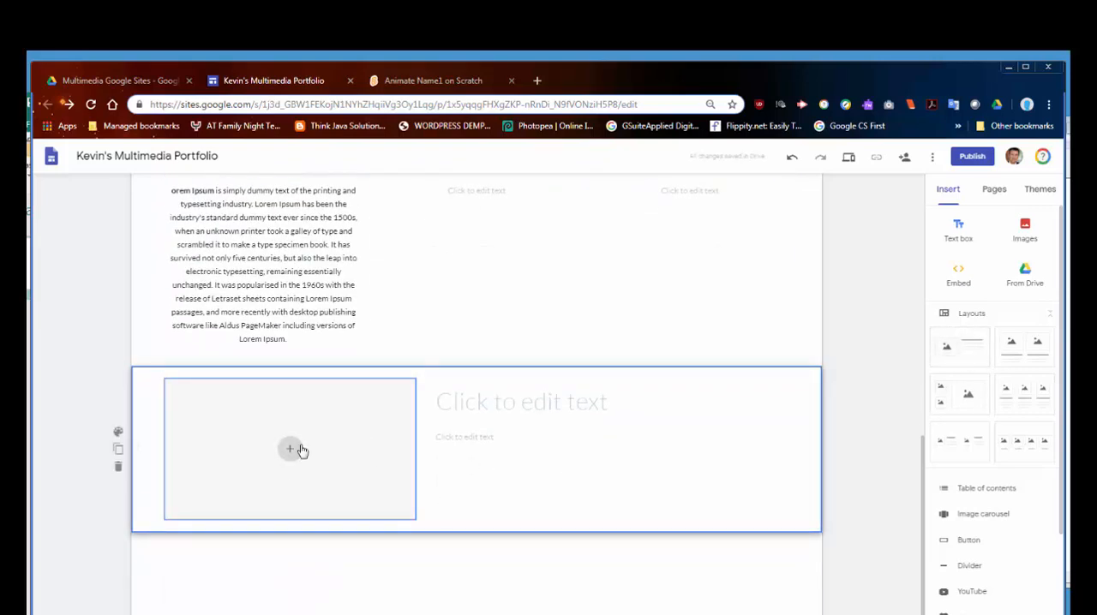
# Step: Insert scratch.PNG from Drive's Multimedia Google Sites folder into the new section's image placeholder
pyautogui.click(292, 449)
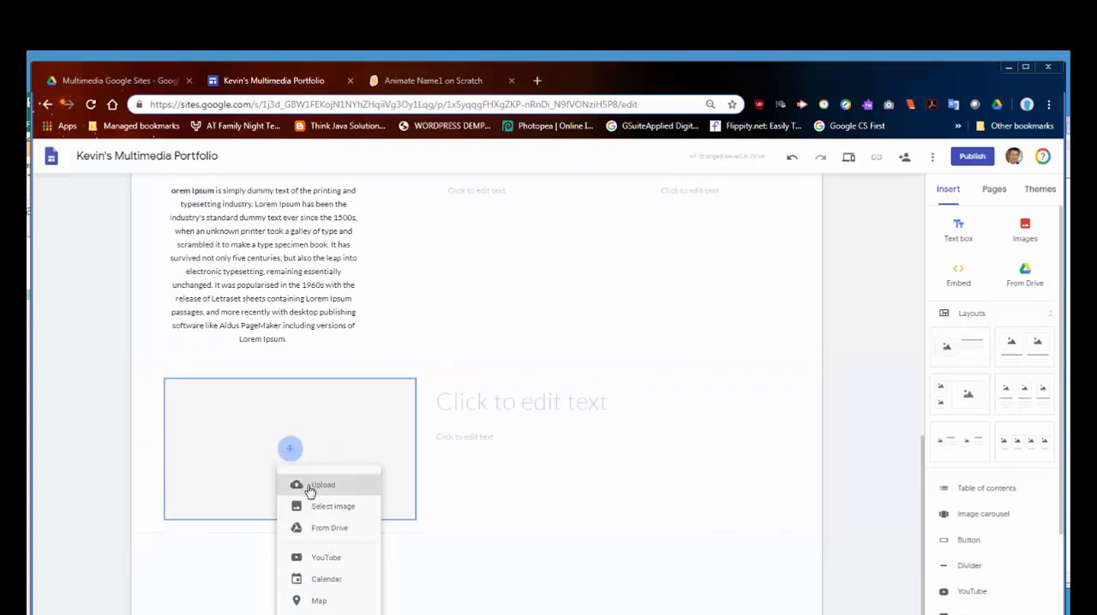
pyautogui.click(319, 528)
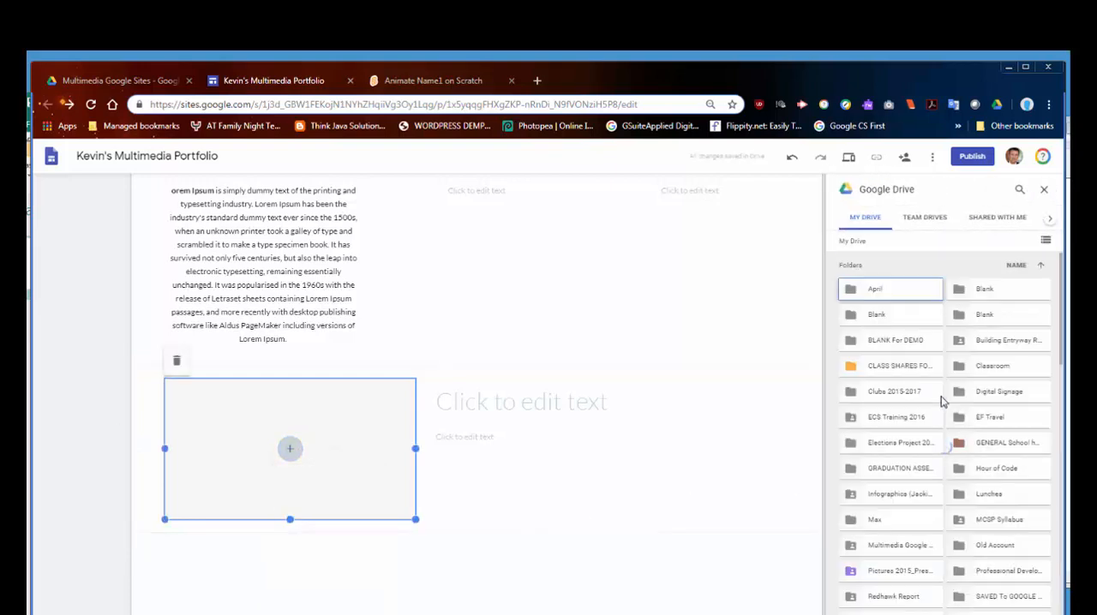
pyautogui.click(889, 554)
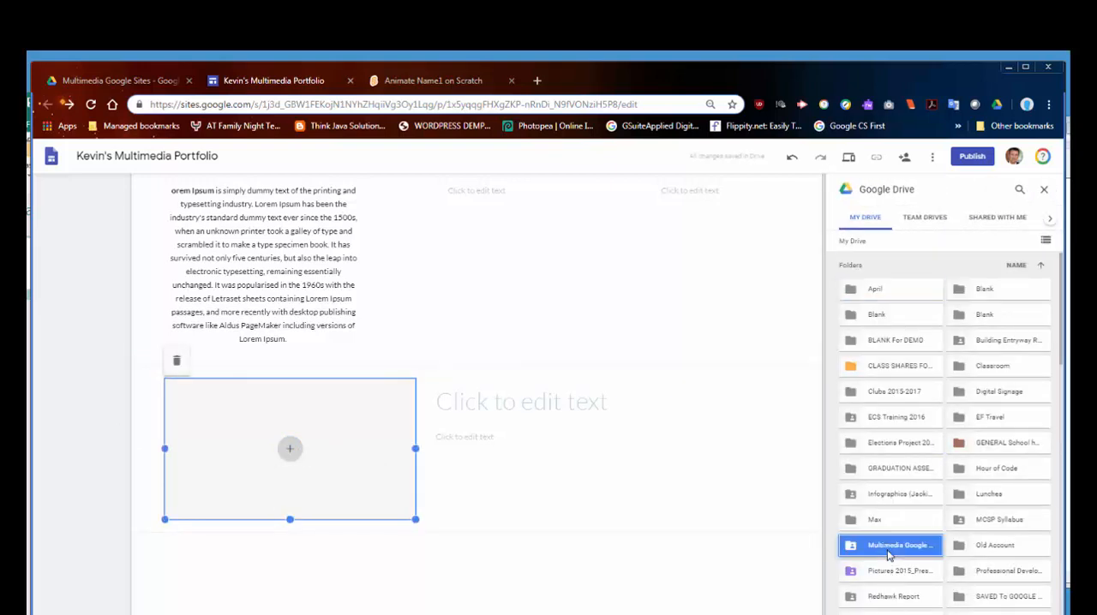
pyautogui.doubleClick(889, 553)
pyautogui.moveTo(899, 525); pyautogui.dragTo(387, 451)
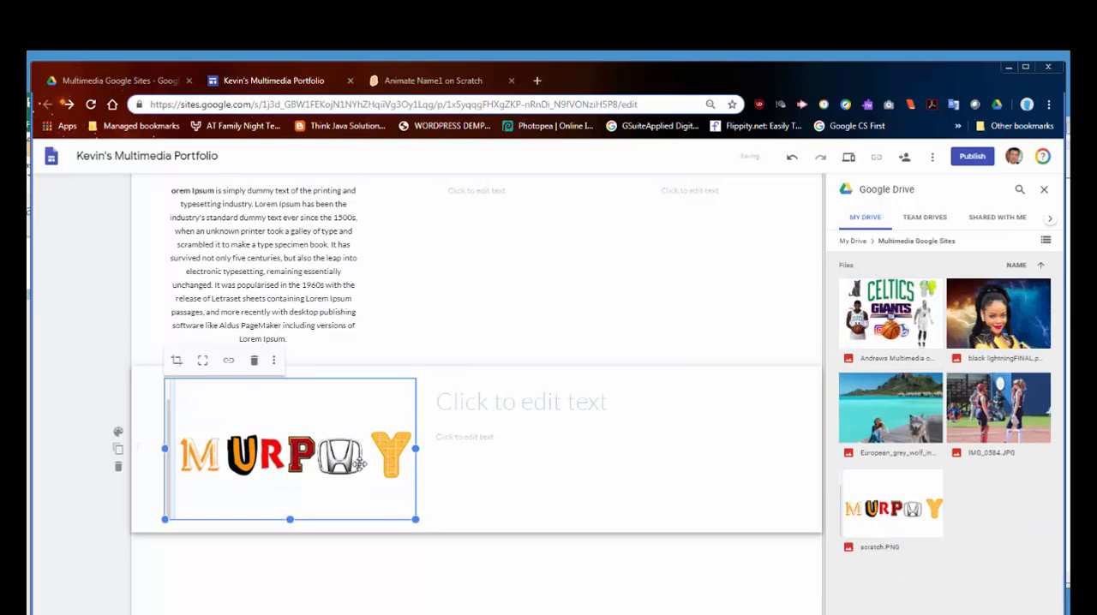
# Step: Copy the web address of the Animate Name1 project on Scratch and return to the site editor
pyautogui.click(429, 79)
pyautogui.click(461, 157)
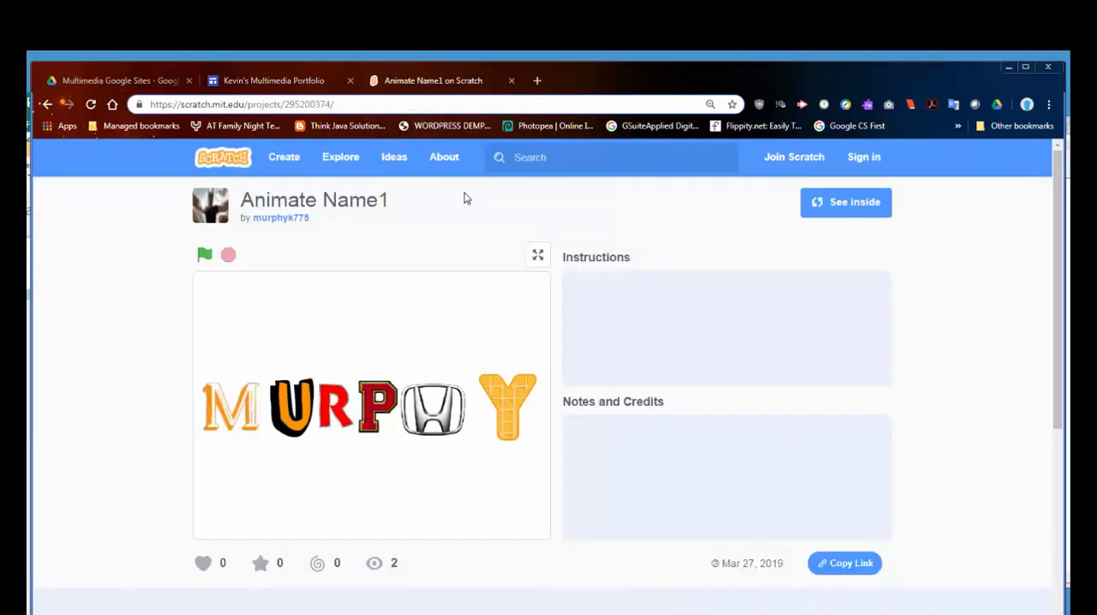
pyautogui.click(307, 104)
pyautogui.hotkey('ctrl', 'c')
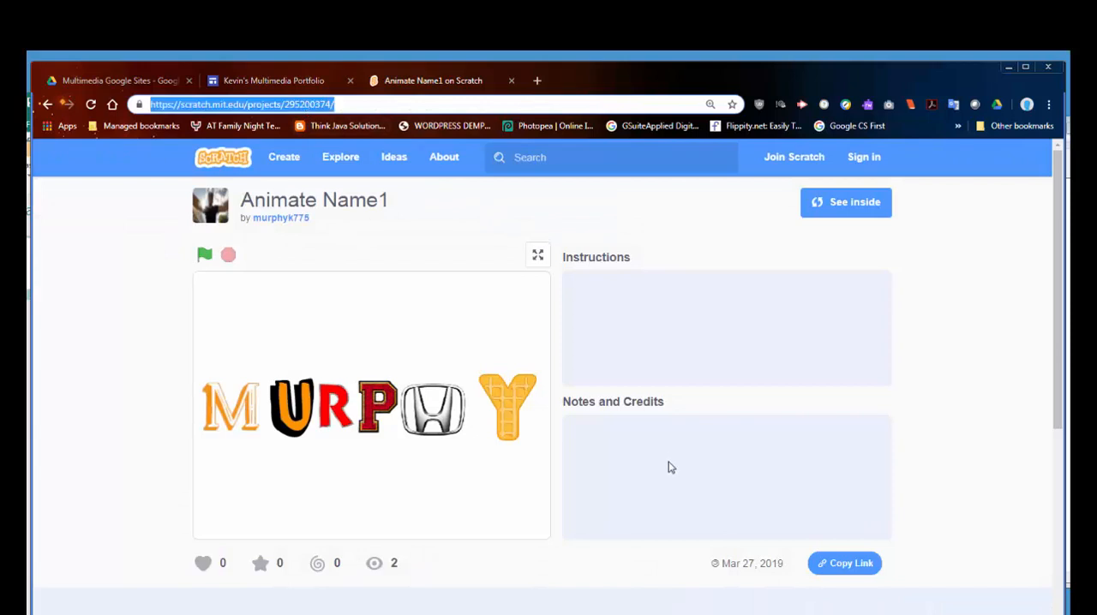
pyautogui.click(822, 563)
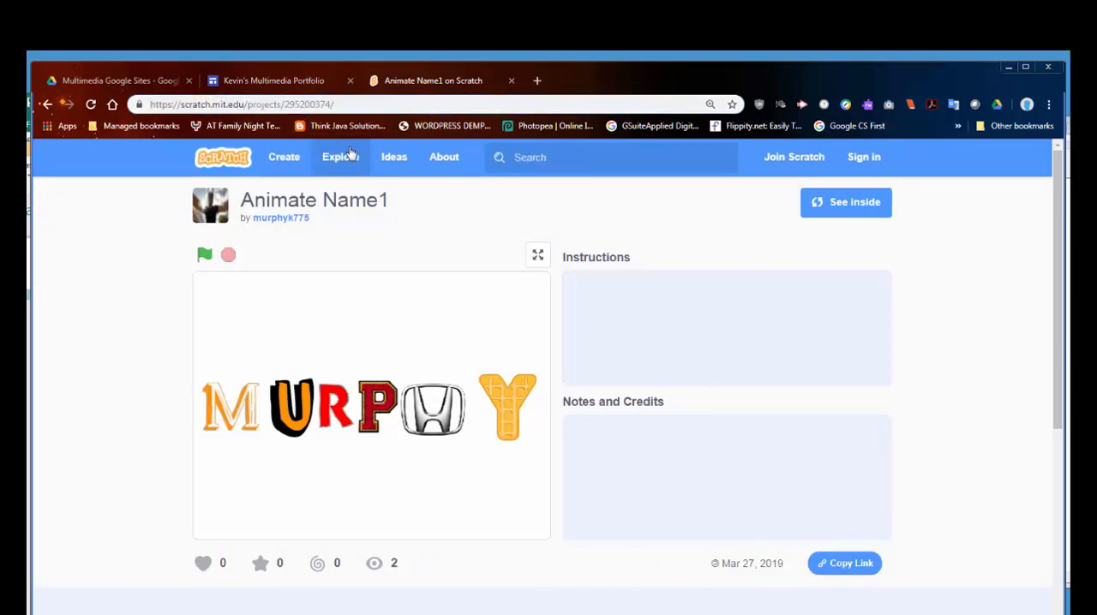
pyautogui.click(259, 80)
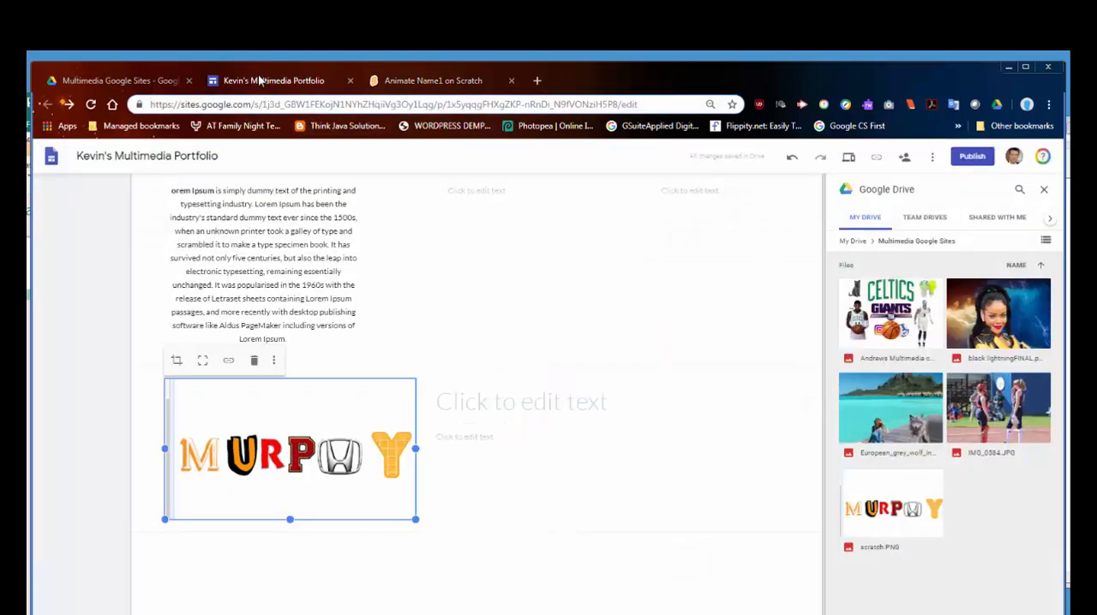
# Step: Enter "Animate Your Name Project" as the heading beside the scratch.PNG image
pyautogui.click(487, 417)
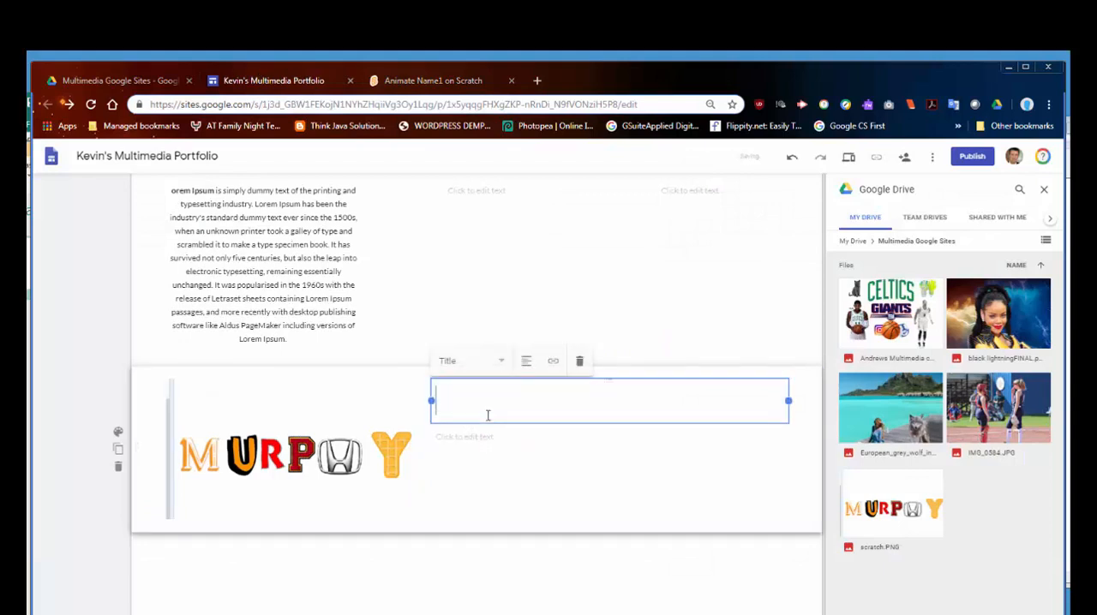
pyautogui.write('A')
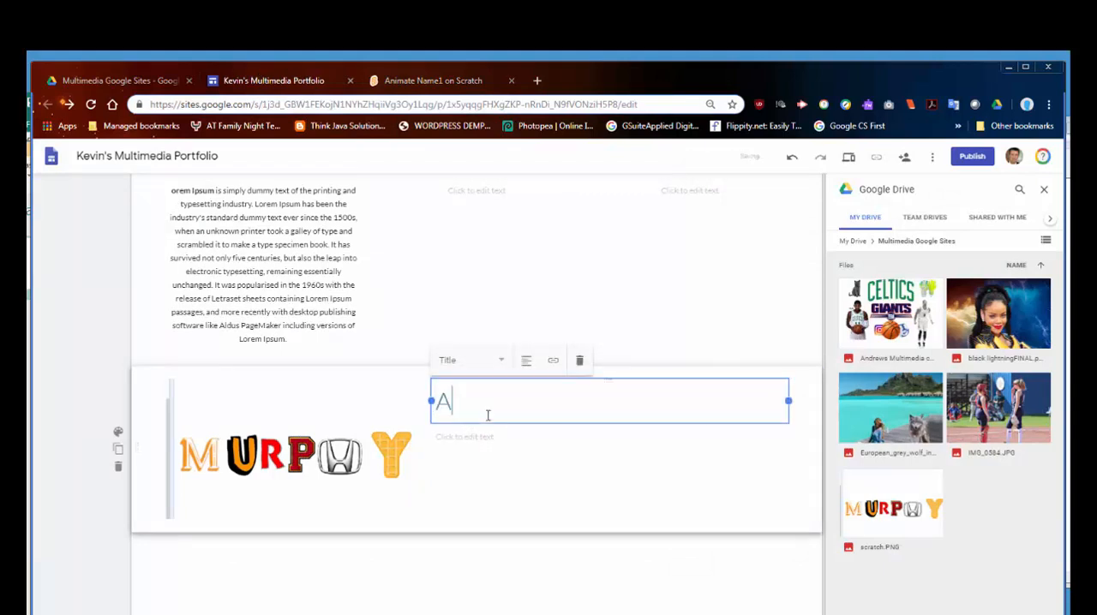
pyautogui.write('nimate Your Name Project')
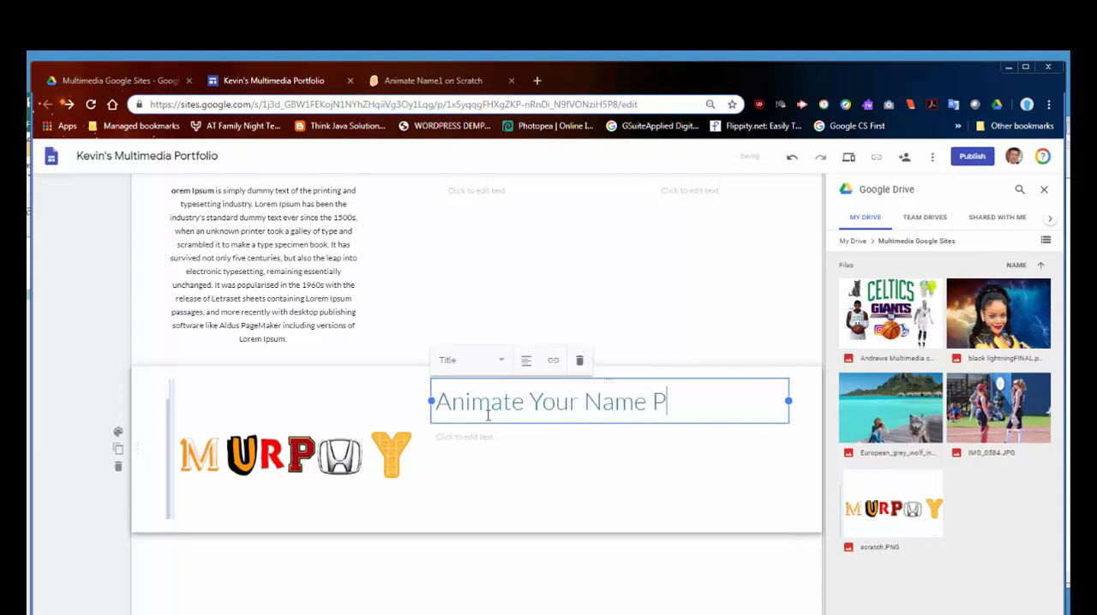
# Step: Fill the text under "Animate Your Name Project" with the Scratch project link followed by the Lorem Ipsum paragraph
pyautogui.click(545, 442)
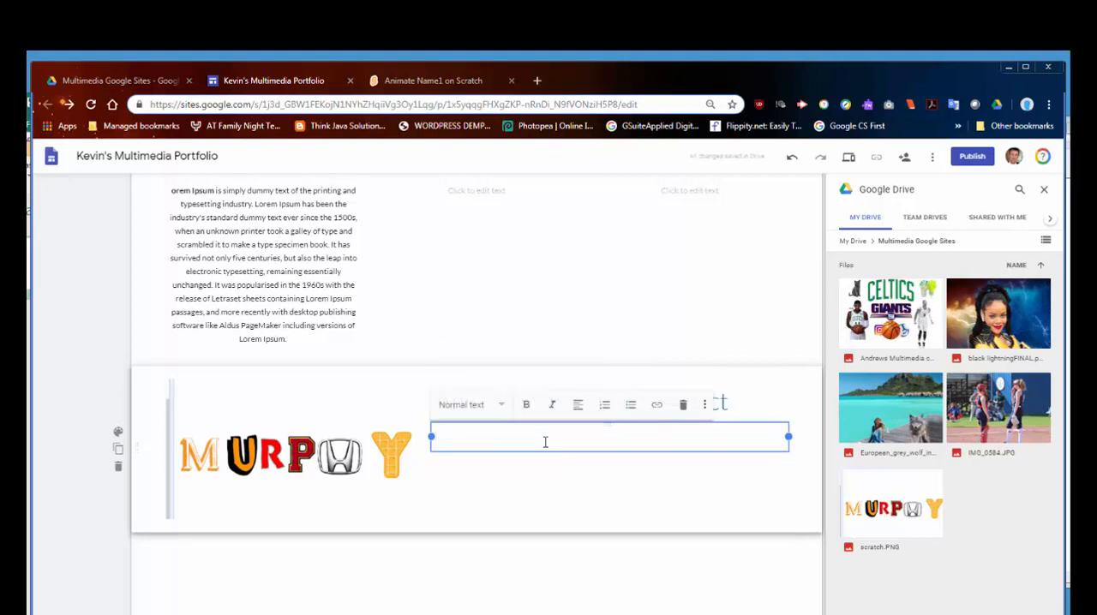
pyautogui.hotkey('ctrl', 'v')
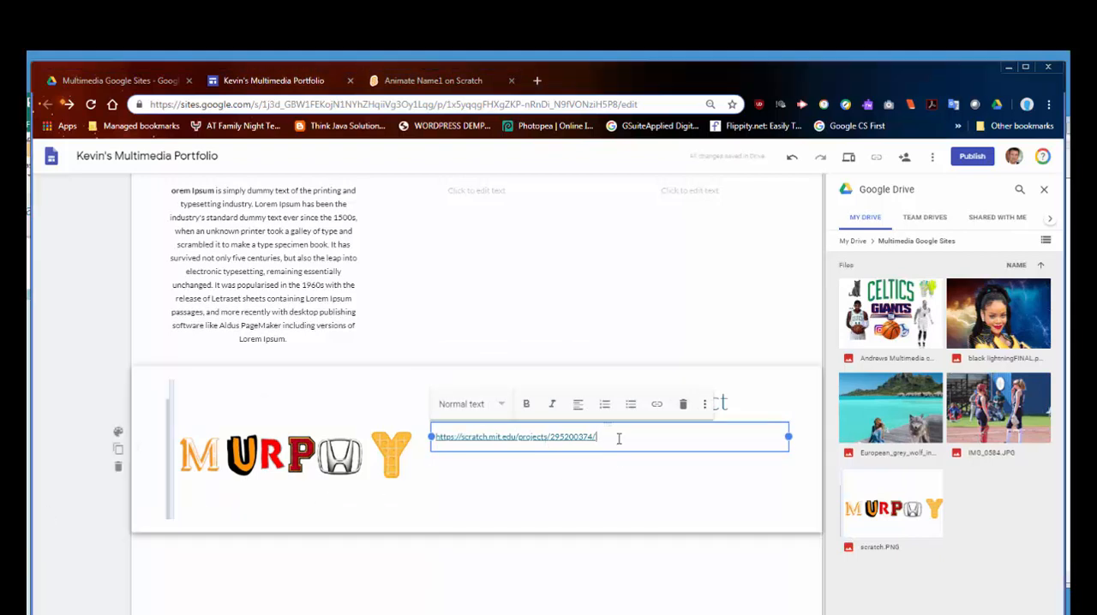
pyautogui.write("orem Ipsum is simply dummy text of the printing and typesetting industry. Lorem Ipsum has been the industry's standard dummy text ever since the 1500s, when an unknown printer took a galley of type and scrambled it to make a type specimen book. It has survived not only five centuries, but also the leap into electronic typesetting, remaining essentially unchanged. It was popularised in the 1960s with the release of Letraset sheets containing Lorem Ipsum passages, and more recently with desktop publishing software like Aldus PageMaker including versions of Lorem Ipsum.")
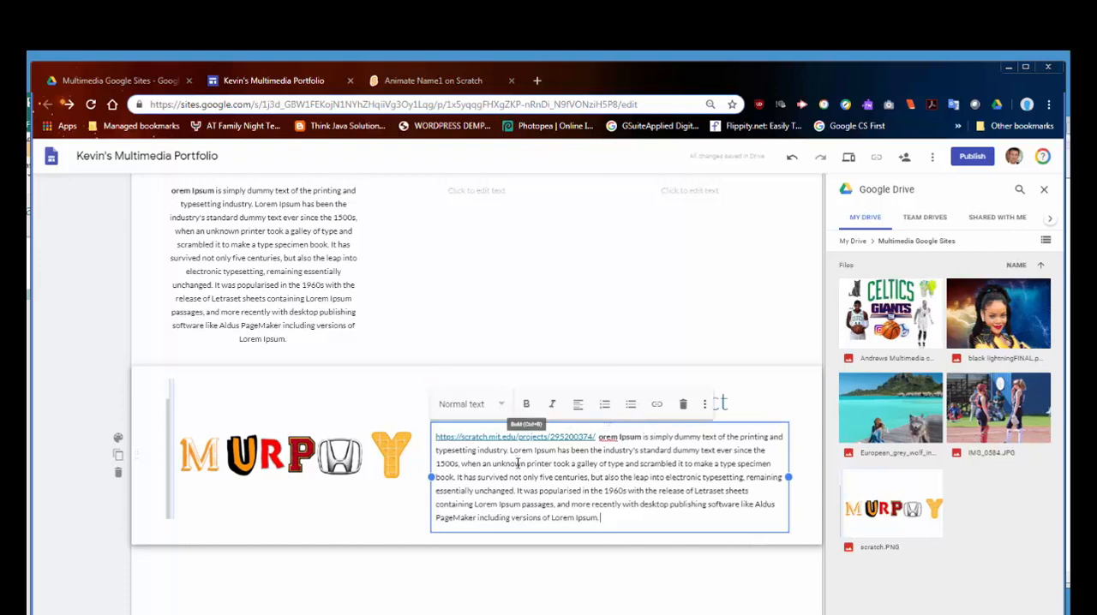
pyautogui.click(622, 536)
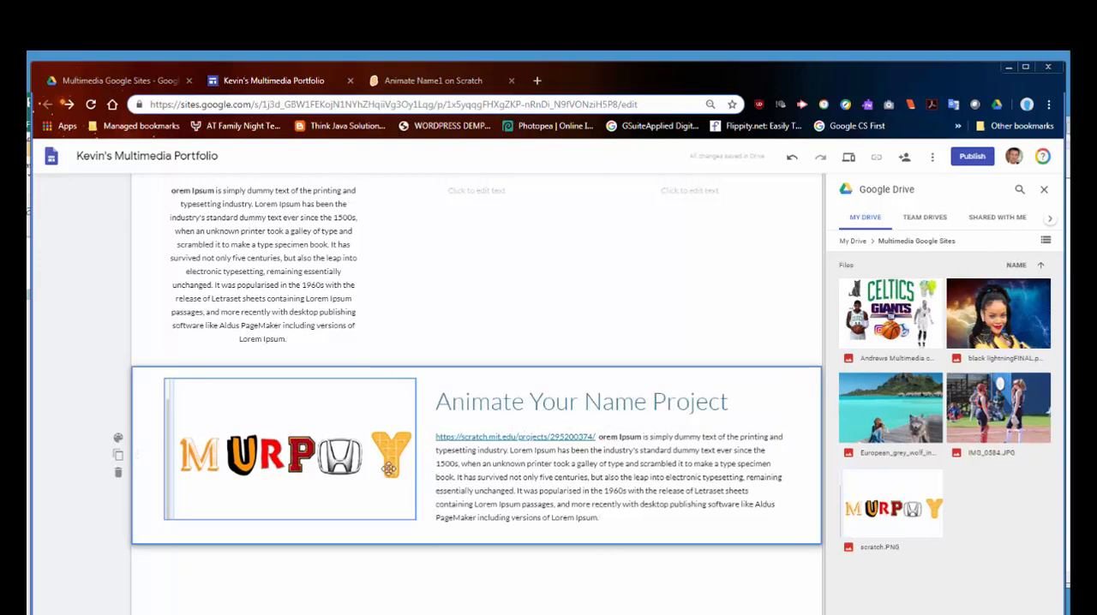
# Step: Move the softball photo in the introduction section to the left side of the Lorem Ipsum paragraph
pyautogui.scroll(2, 430, 471)
pyautogui.scroll(-2, 448, 446)
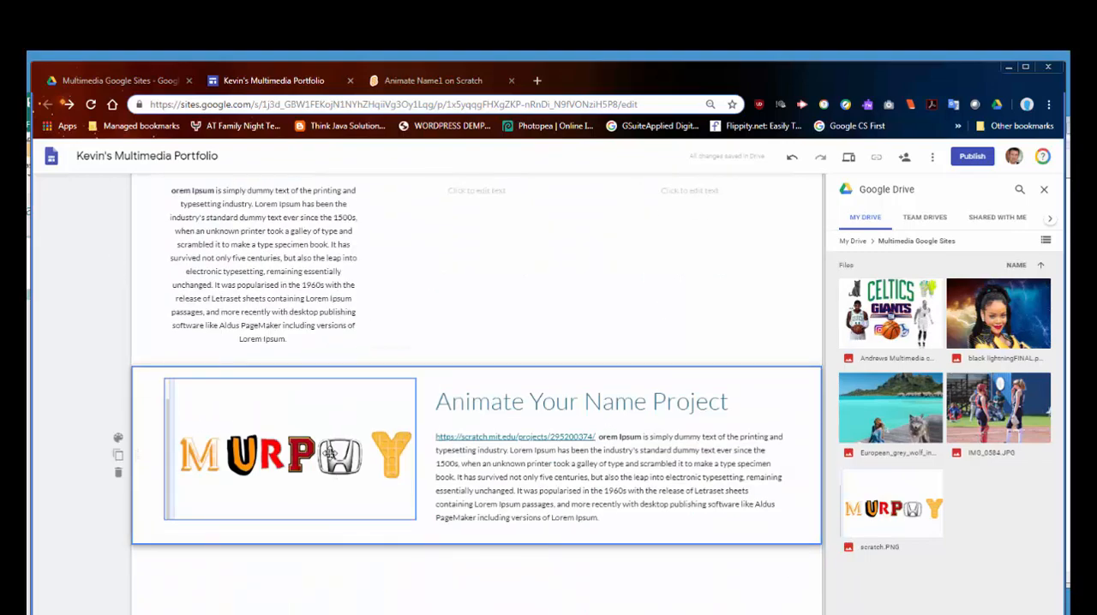
pyautogui.scroll(7, 302, 448)
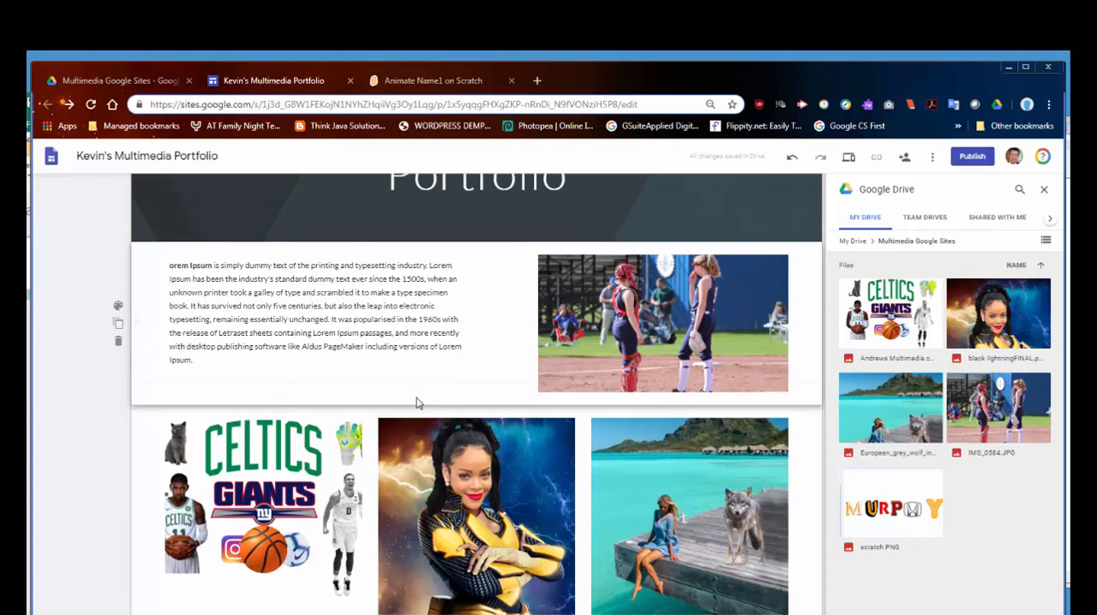
pyautogui.hotkey('ctrl', '-')
pyautogui.hotkey('ctrl', '-')
pyautogui.scroll(1, 416, 397)
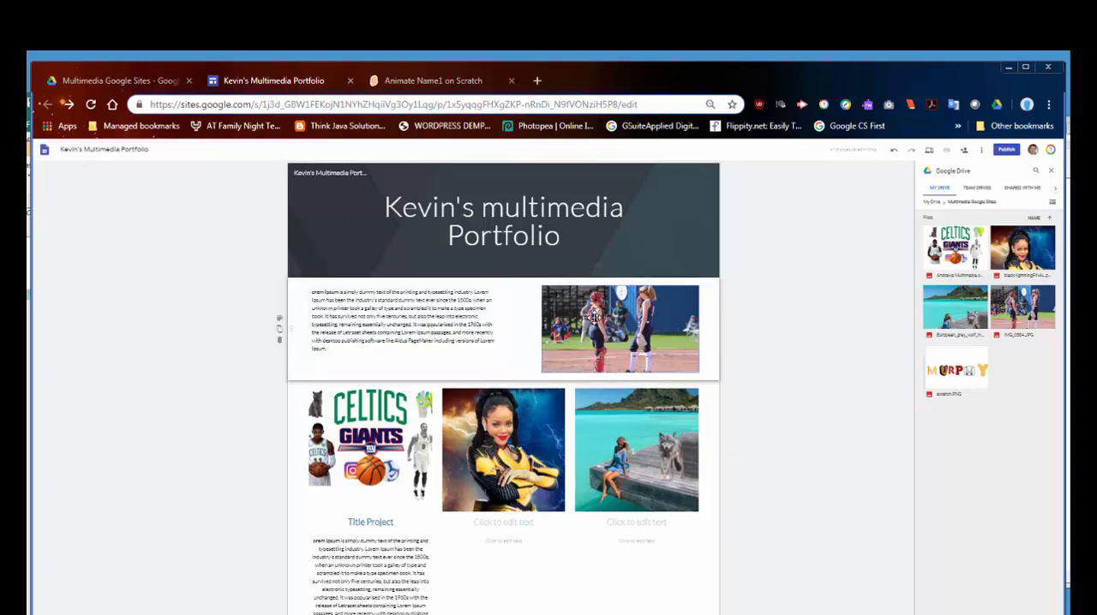
pyautogui.moveTo(594, 317); pyautogui.dragTo(386, 330)
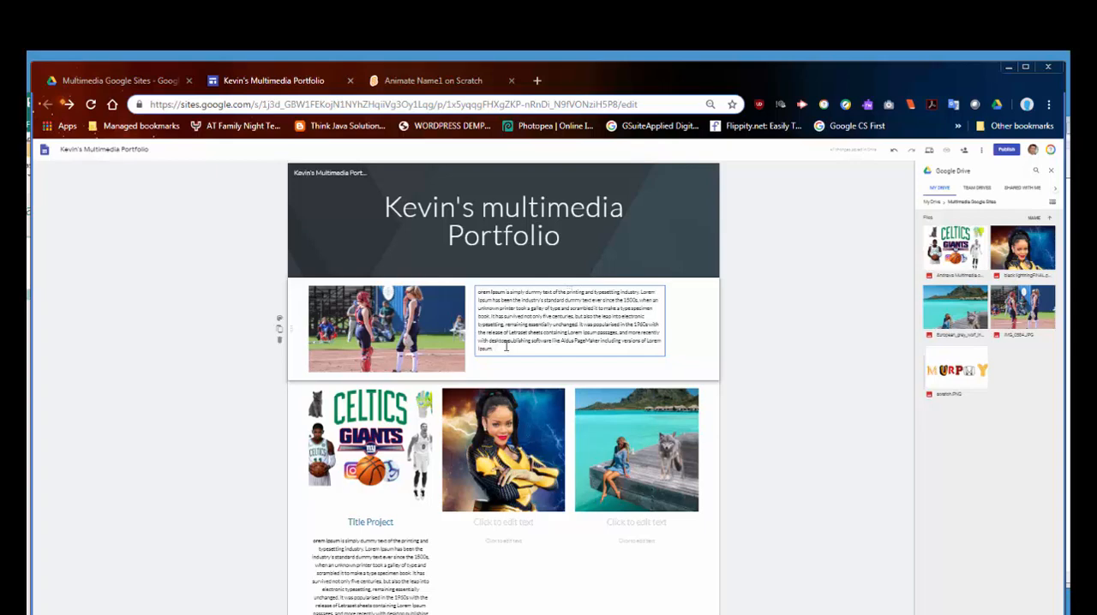
# Step: Insert "WELCOME -" in bold at the start of the introduction paragraph beside the softball photo
pyautogui.click(479, 296)
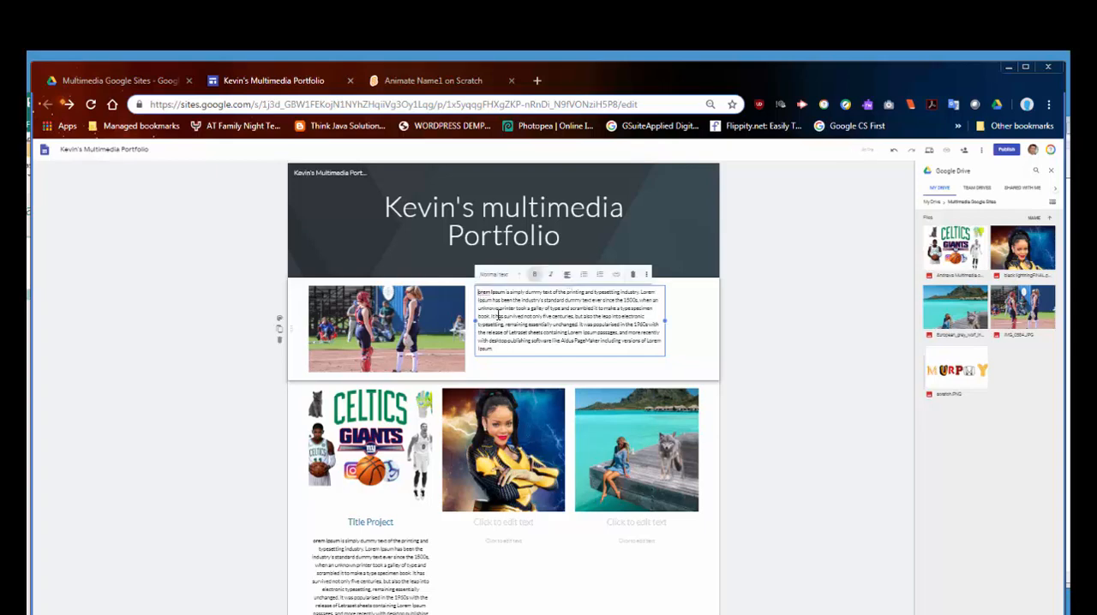
pyautogui.hotkey('ctrl', '+')
pyautogui.hotkey('ctrl', '+')
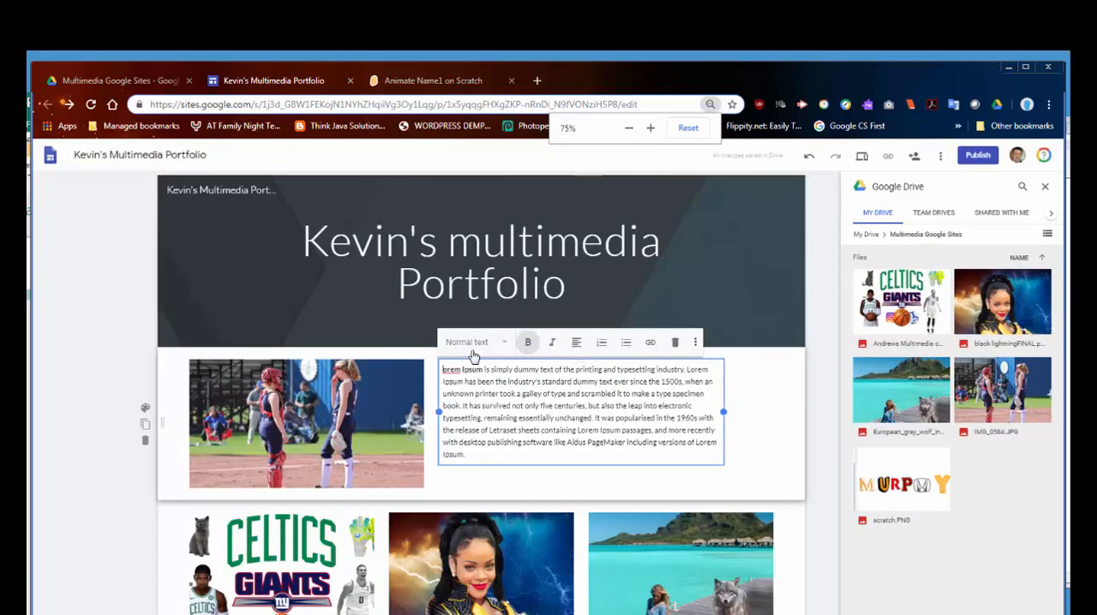
pyautogui.write('WELCOME ')
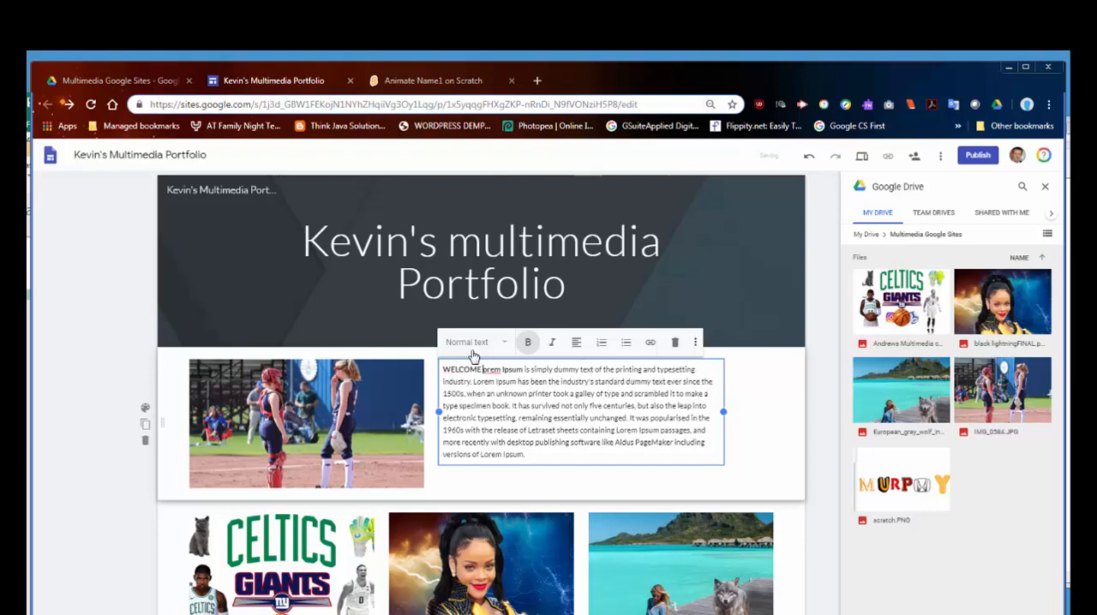
pyautogui.write('-')
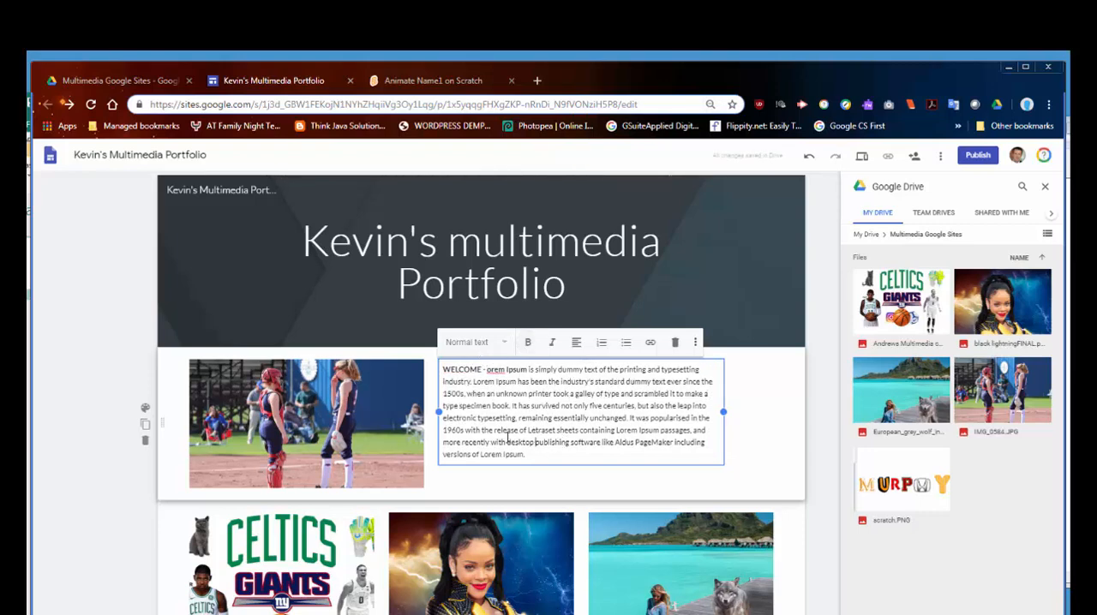
# Step: Review the text blocks and images in the three-column section and the Animate Your Name Project section
pyautogui.scroll(-5, 507, 438)
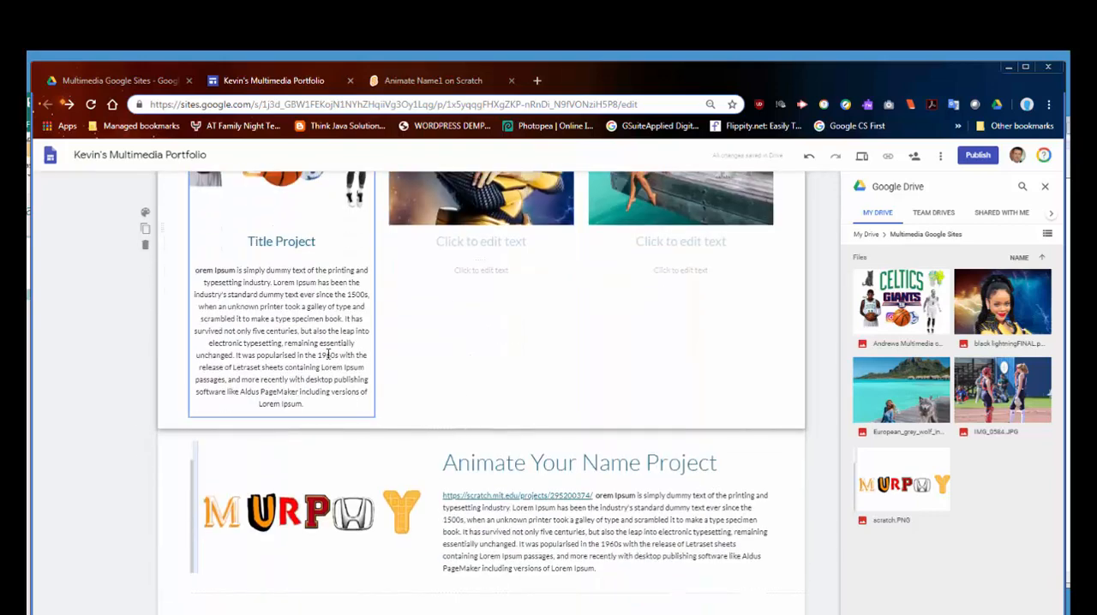
pyautogui.click(476, 272)
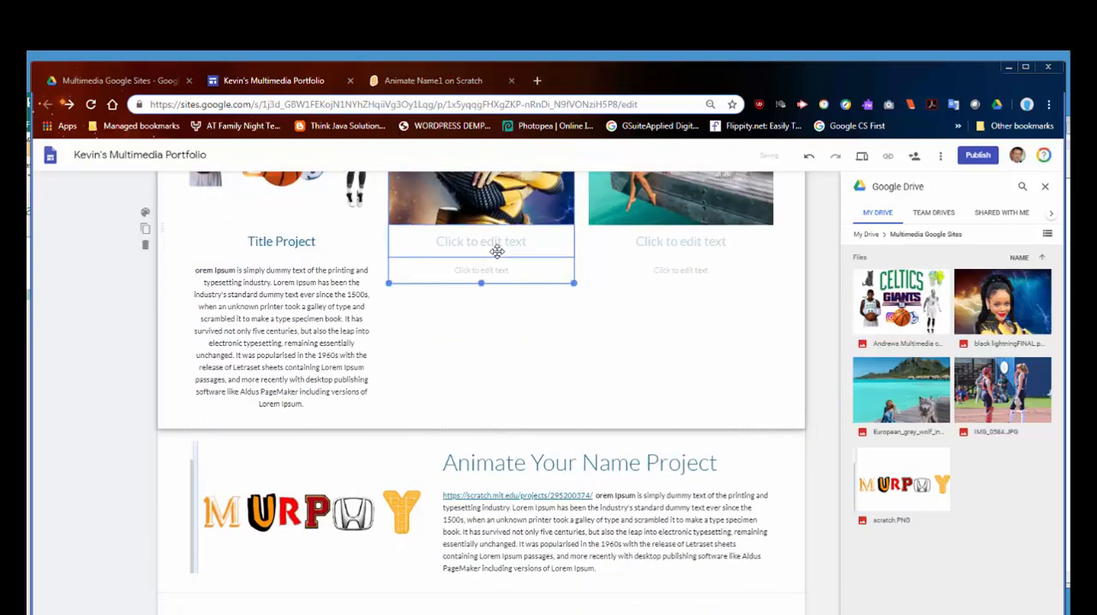
pyautogui.scroll(-1, 504, 499)
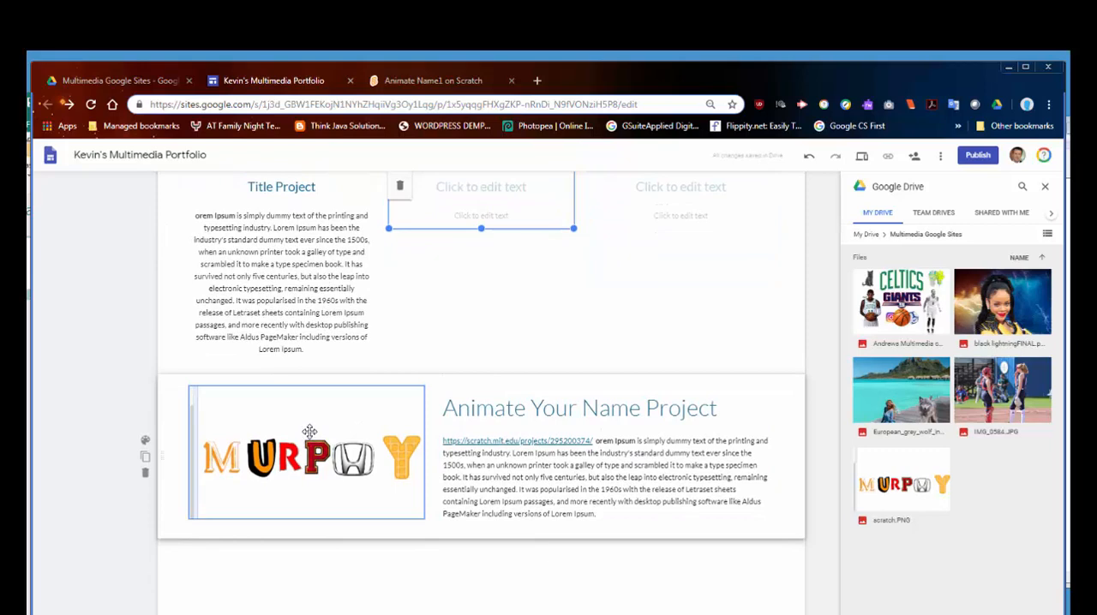
pyautogui.click(310, 431)
pyautogui.click(523, 477)
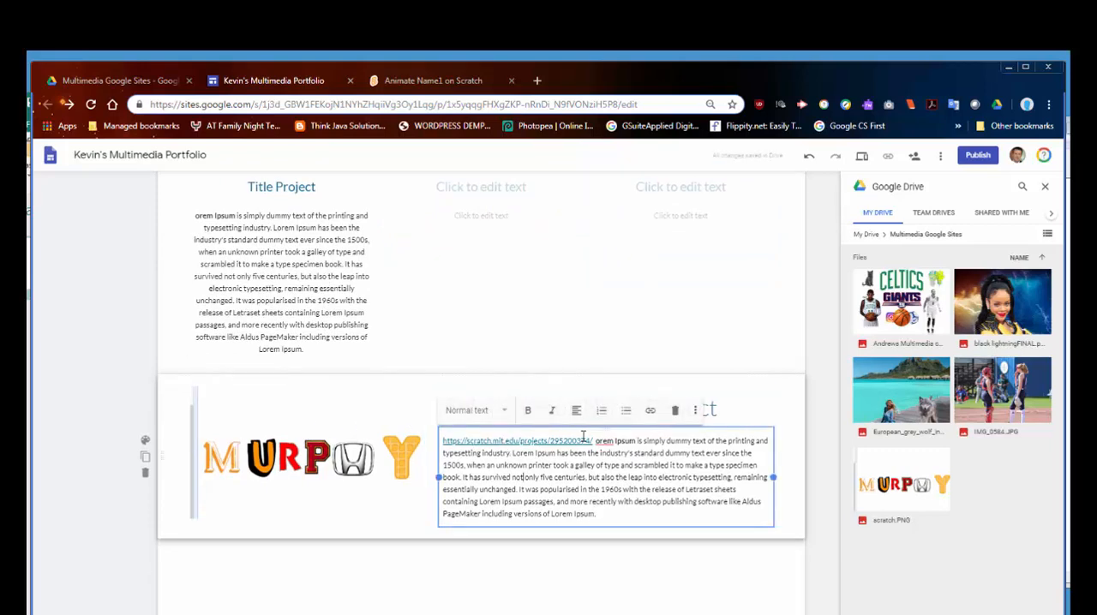
pyautogui.scroll(5, 401, 522)
pyautogui.scroll(3, 408, 441)
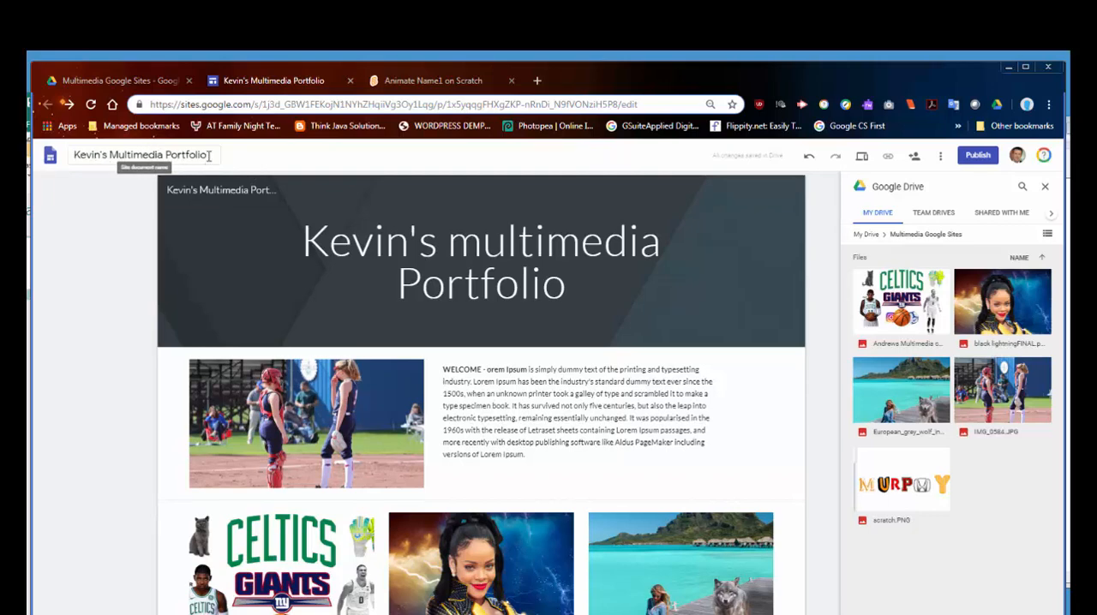
# Step: Check the site's file in Drive's Multimedia Google Sites folder and return to the site editor
pyautogui.click(142, 81)
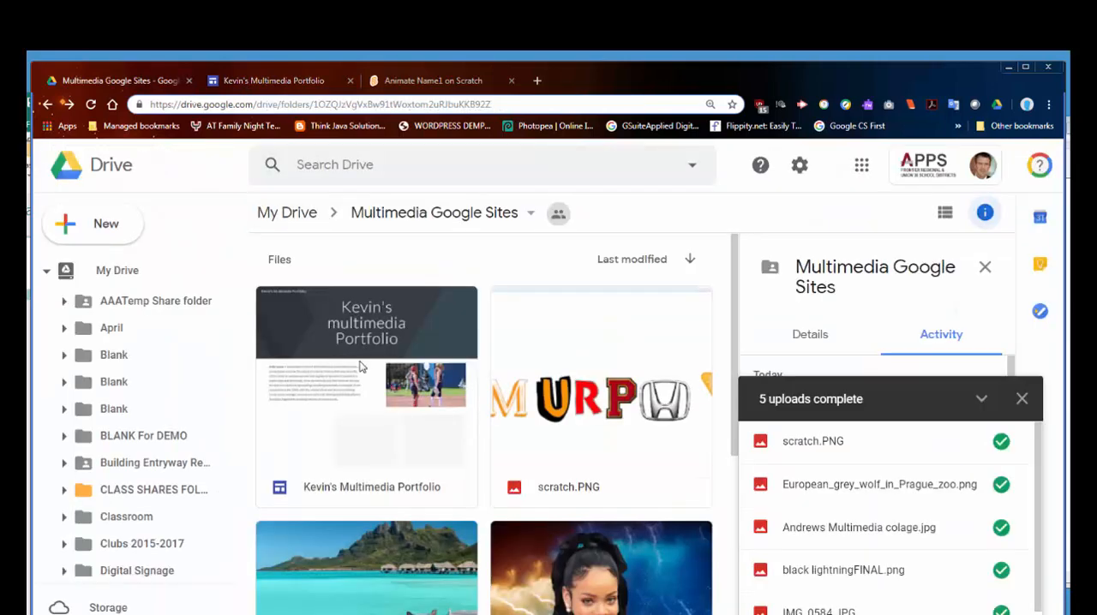
pyautogui.scroll(-1, 343, 377)
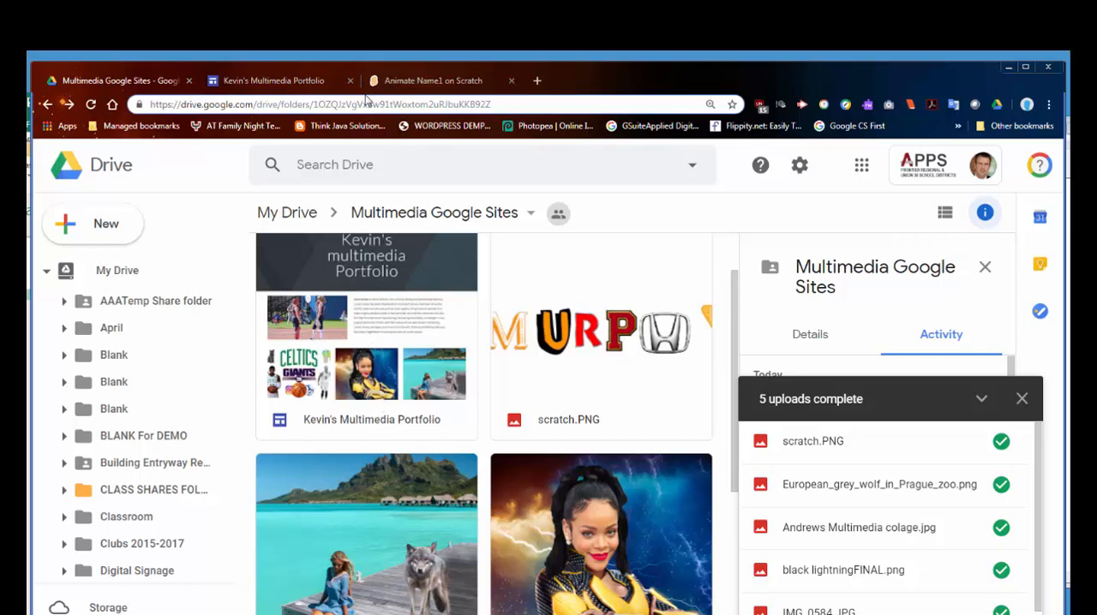
pyautogui.click(289, 81)
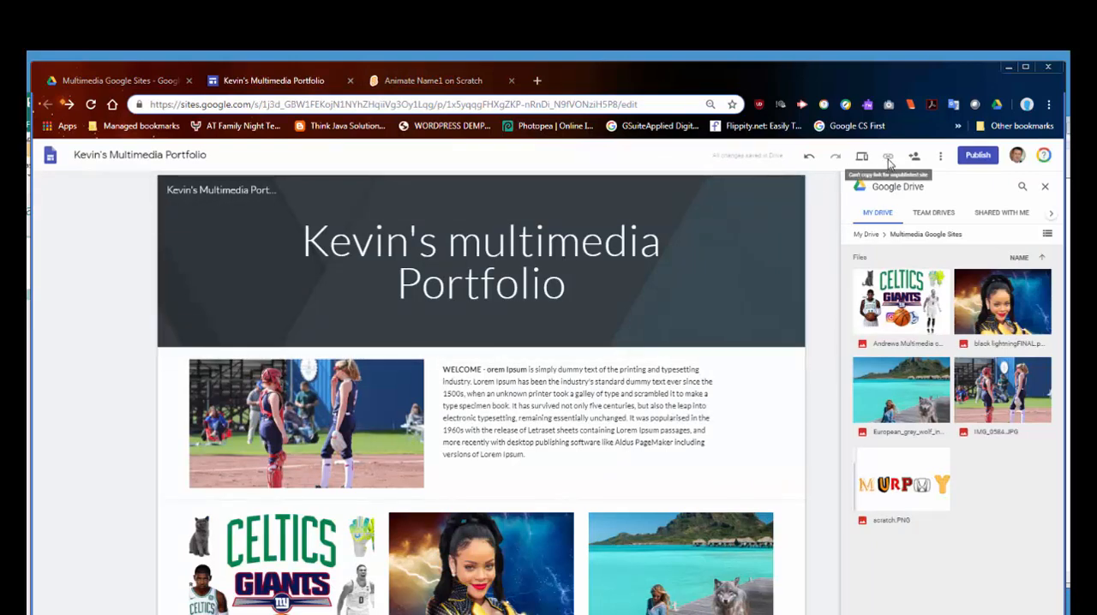
# Step: Open the site's publishing settings and examine who has access and the draft link-sharing options, leaving them unchanged
pyautogui.click(977, 157)
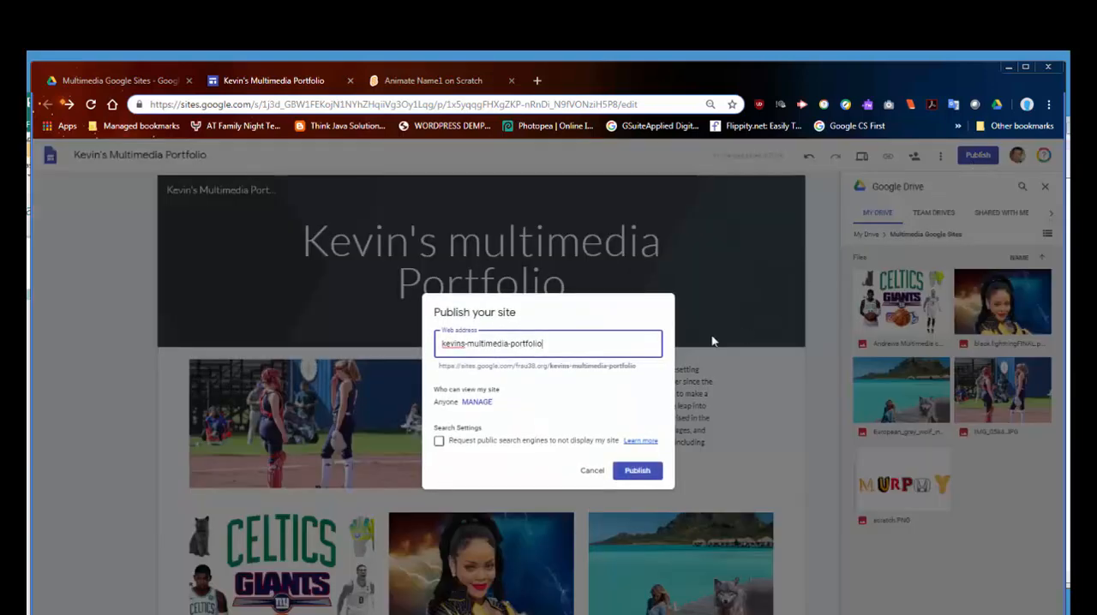
pyautogui.click(475, 404)
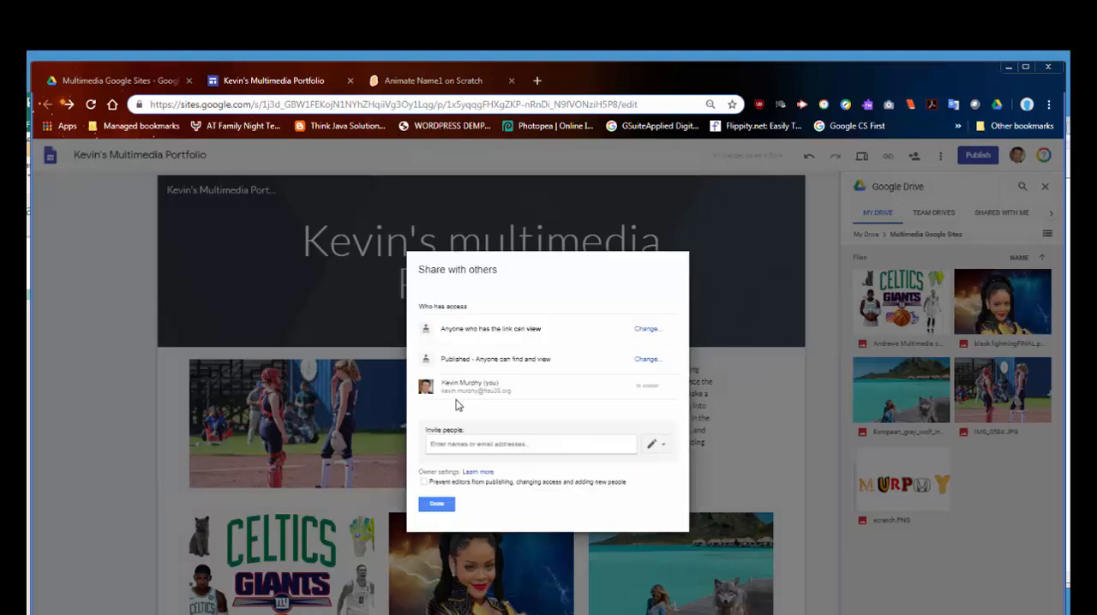
pyautogui.click(644, 331)
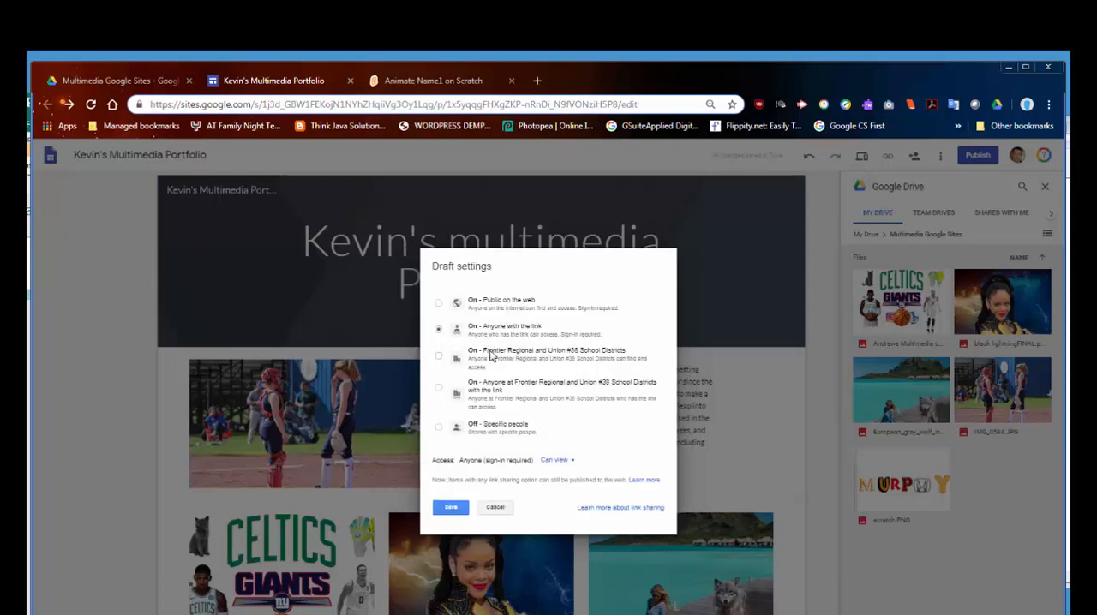
pyautogui.click(494, 508)
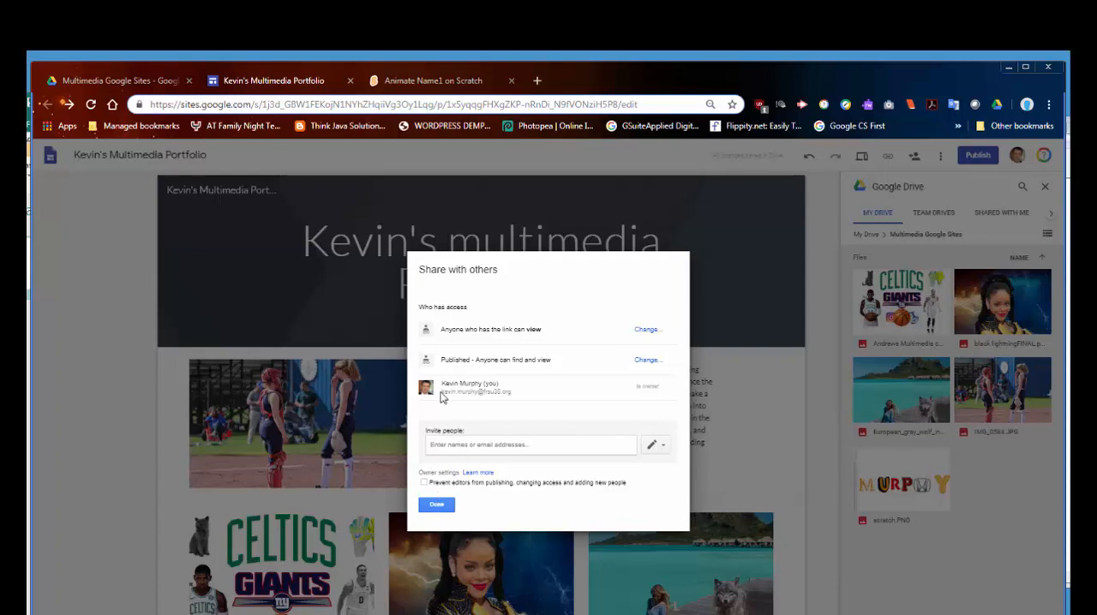
pyautogui.click(437, 507)
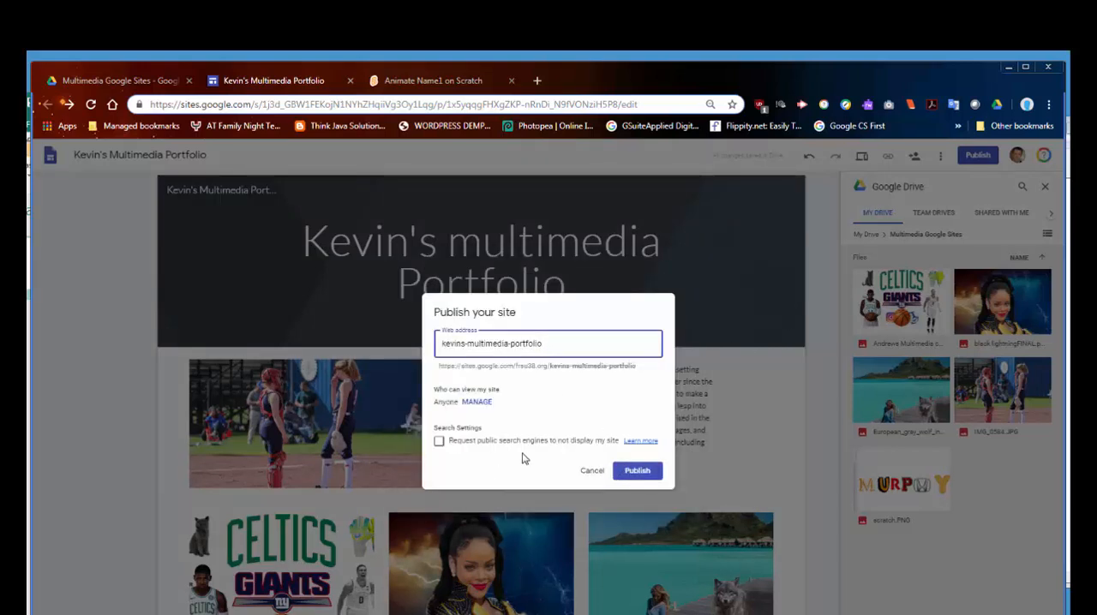
# Step: Request that public search engines not display the site, and recheck who can view it
pyautogui.click(439, 442)
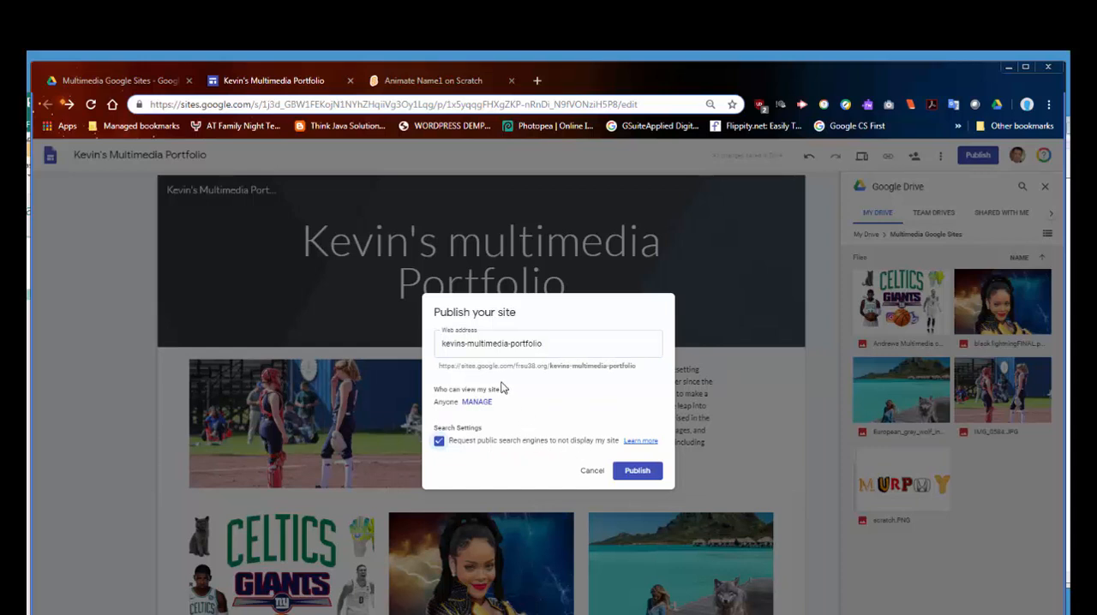
pyautogui.click(476, 402)
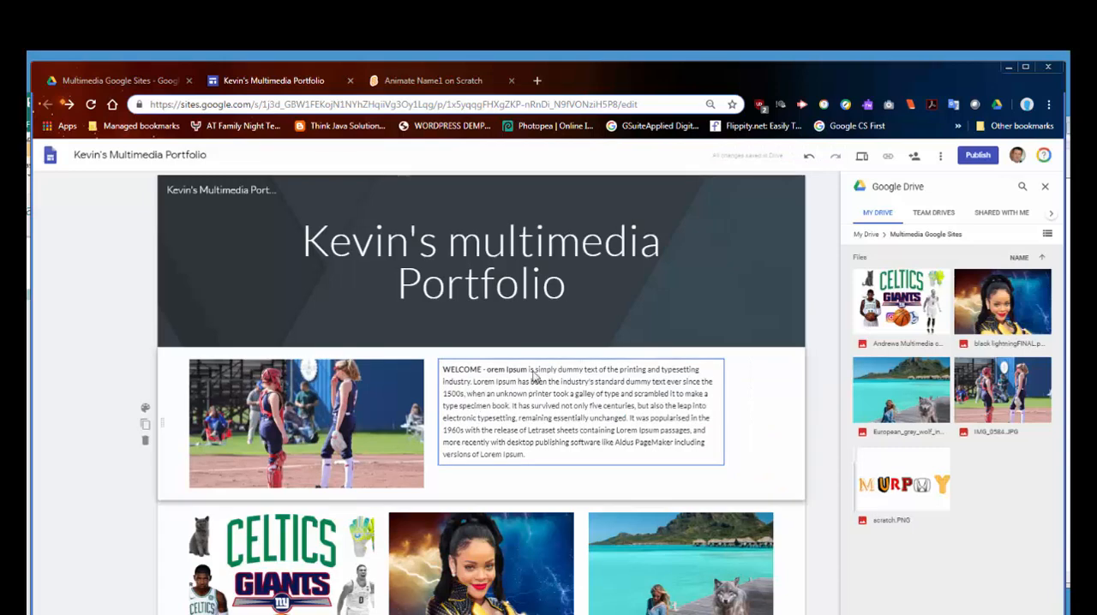
pyautogui.click(431, 506)
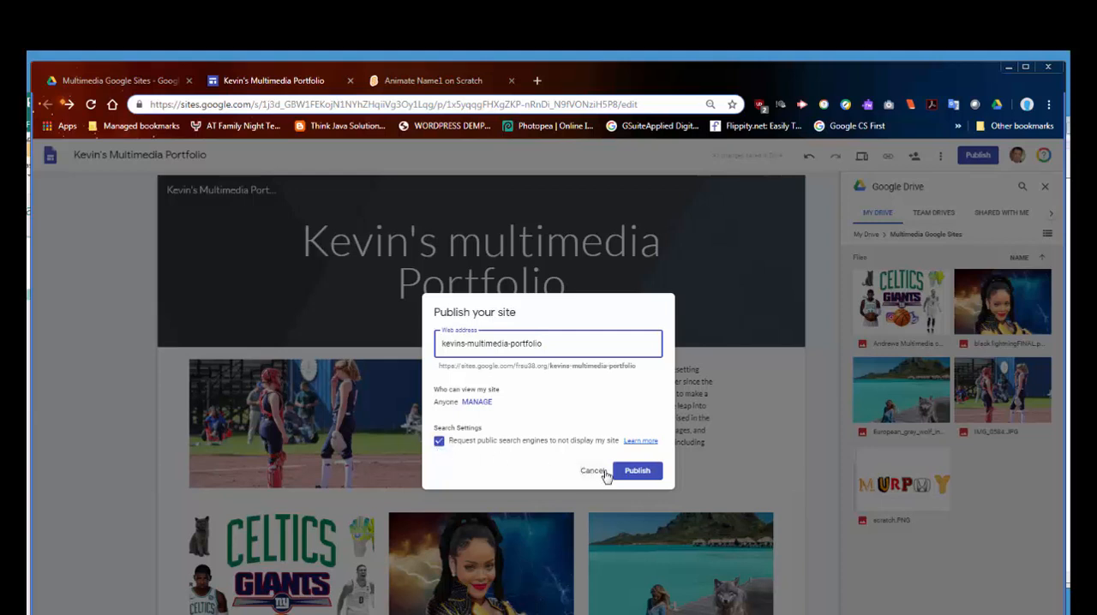
# Step: Publish the portfolio site at its entered web address and copy the published site's link
pyautogui.click(638, 471)
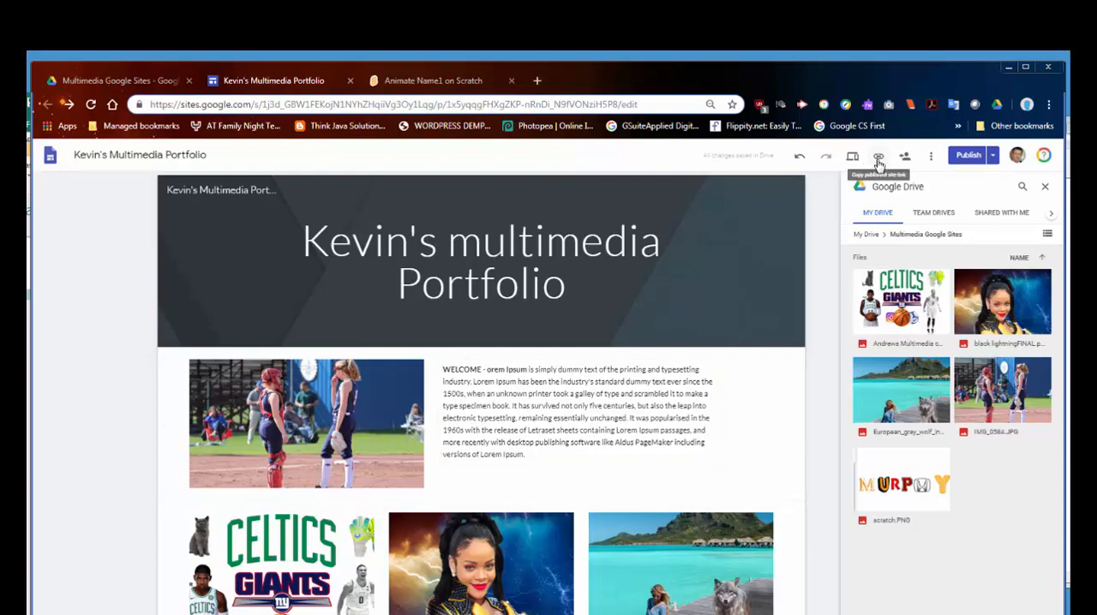
pyautogui.click(878, 159)
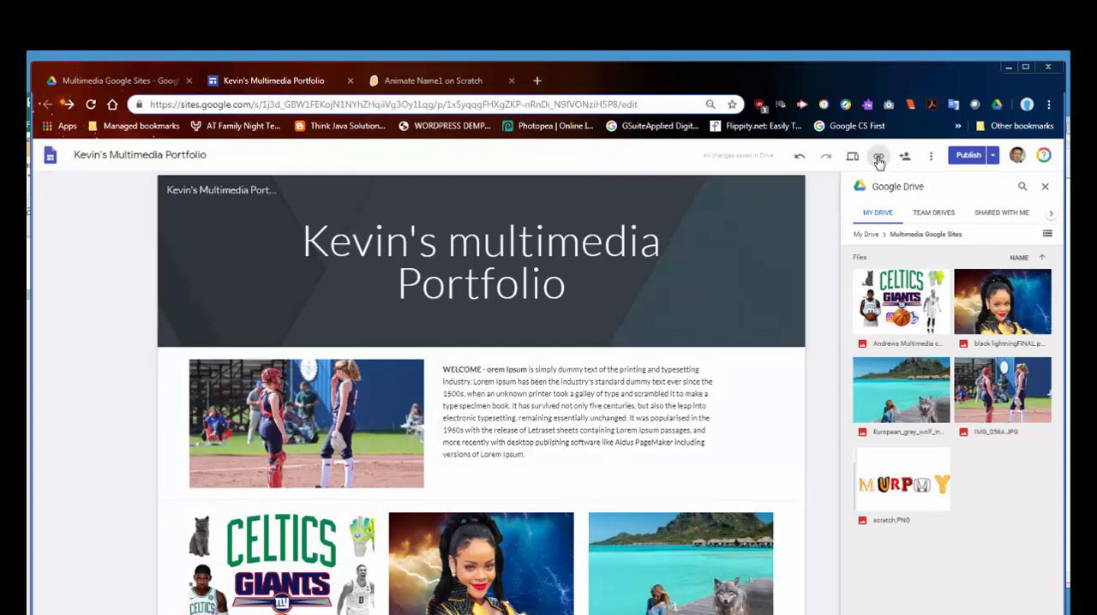
pyautogui.click(661, 398)
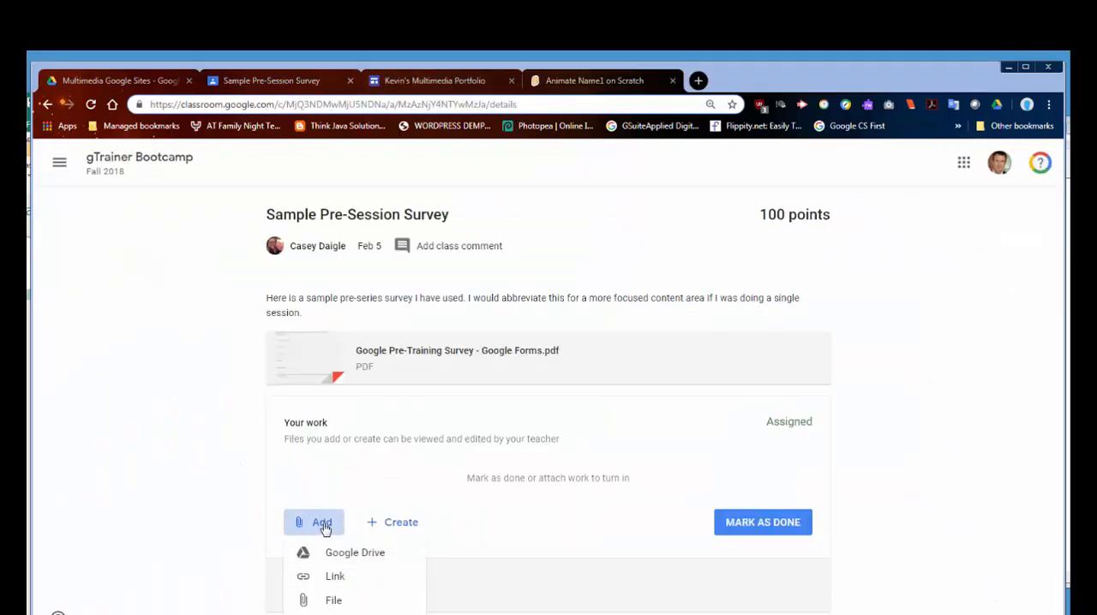
# Step: In Google Classroom, paste the copied published-site link, including its home page ending, as a link attachment for the Sample Pre-Session Survey work
pyautogui.click(338, 576)
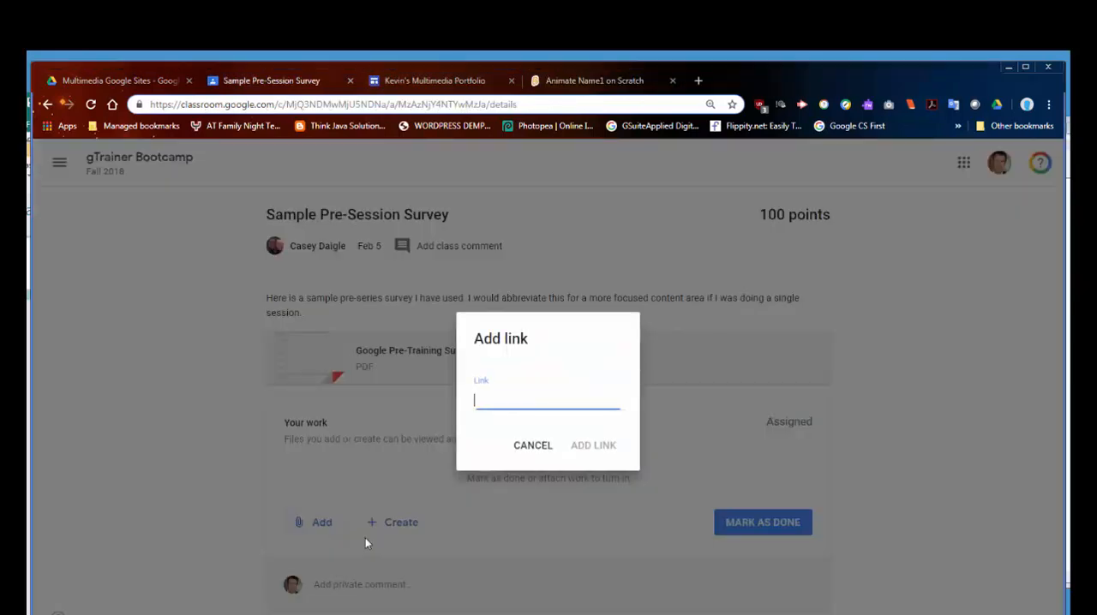
pyautogui.rightClick(496, 401)
pyautogui.click(527, 485)
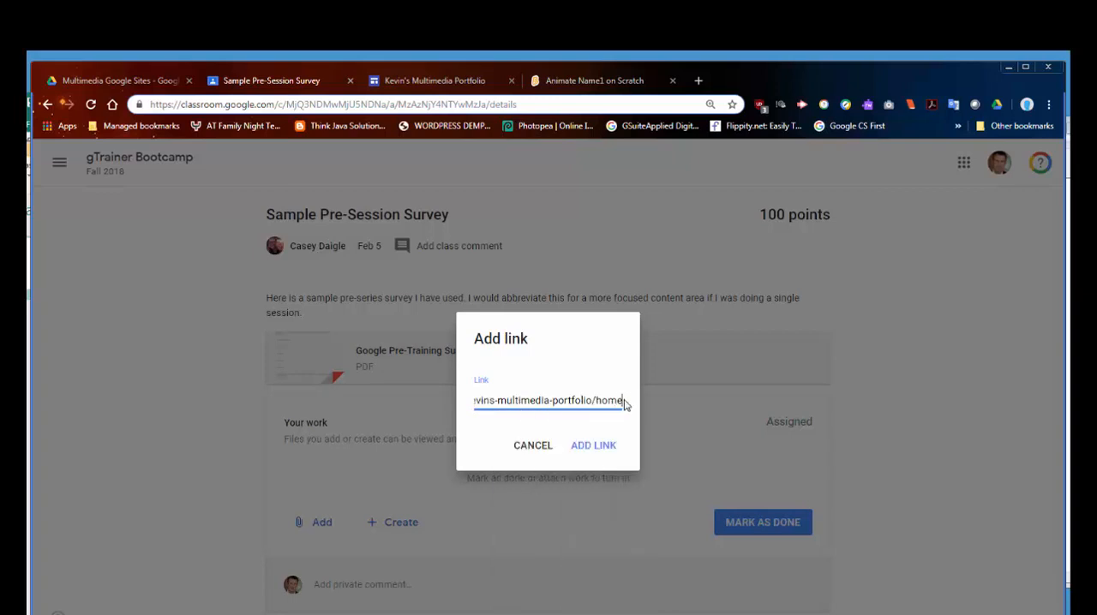
pyautogui.moveTo(596, 402); pyautogui.dragTo(630, 406)
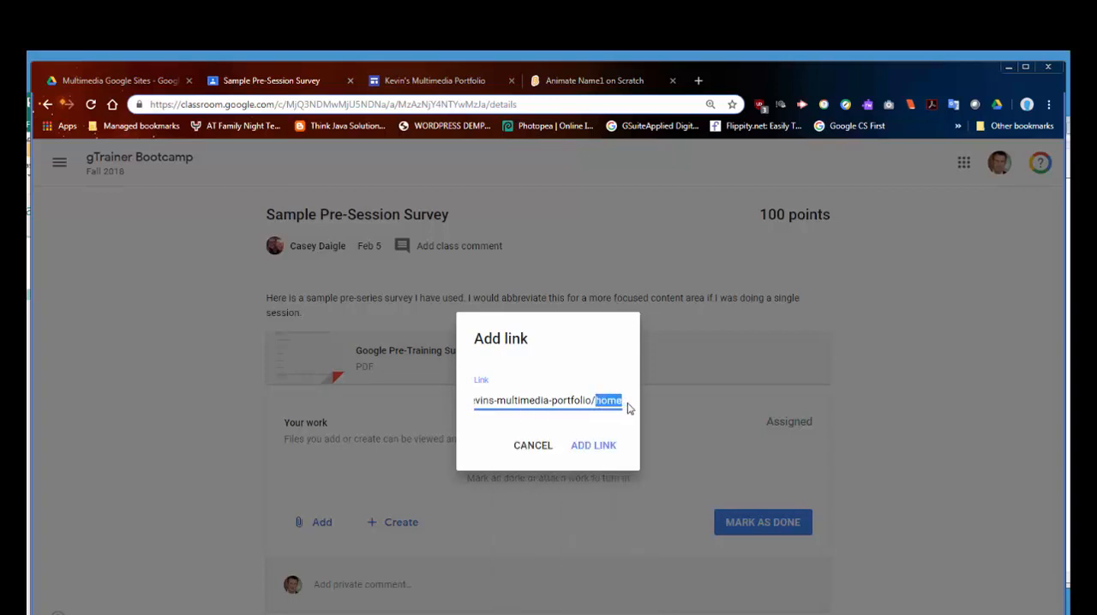
pyautogui.click(574, 401)
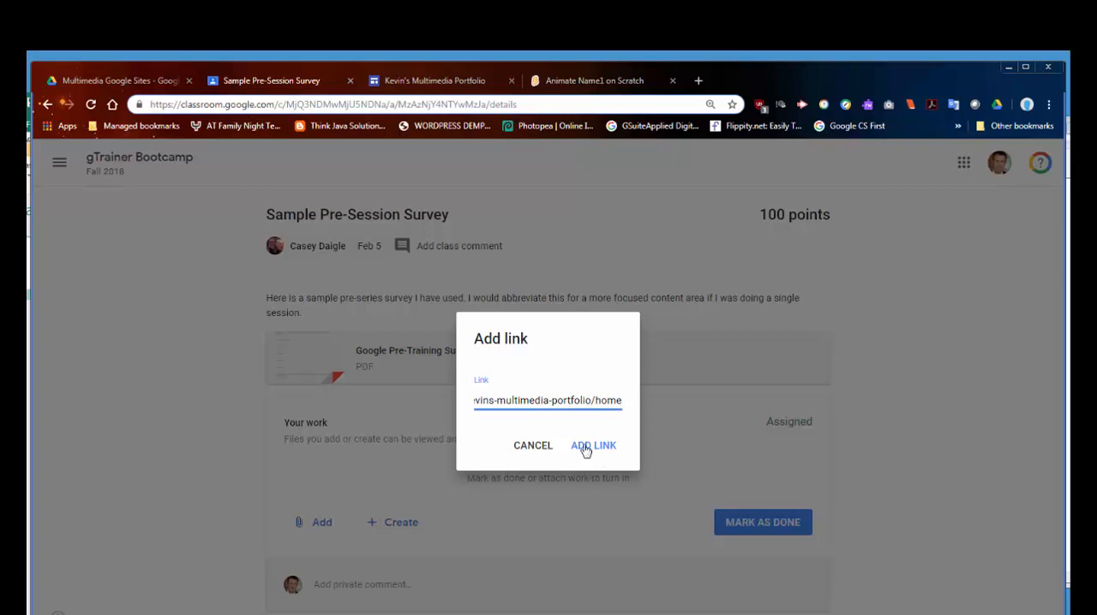